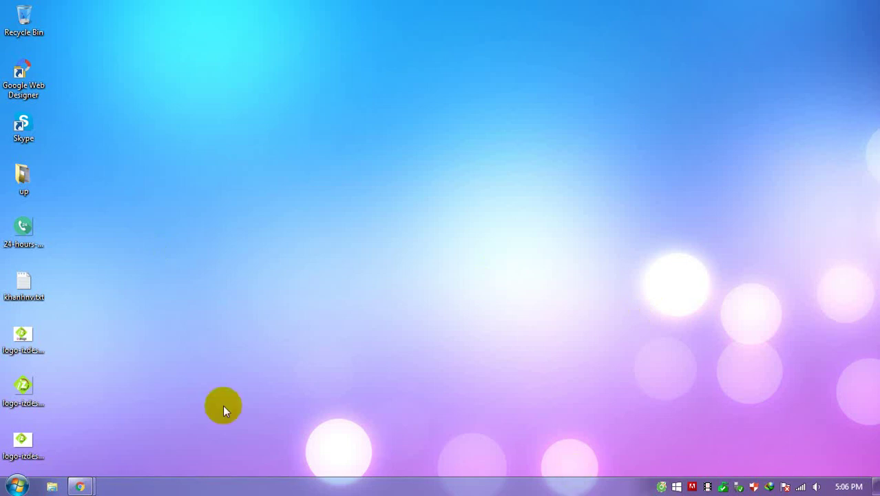
Step: Launch Adobe Photoshop CS6 (64 Bit) from the Windows 7 Start menu
click(18, 480)
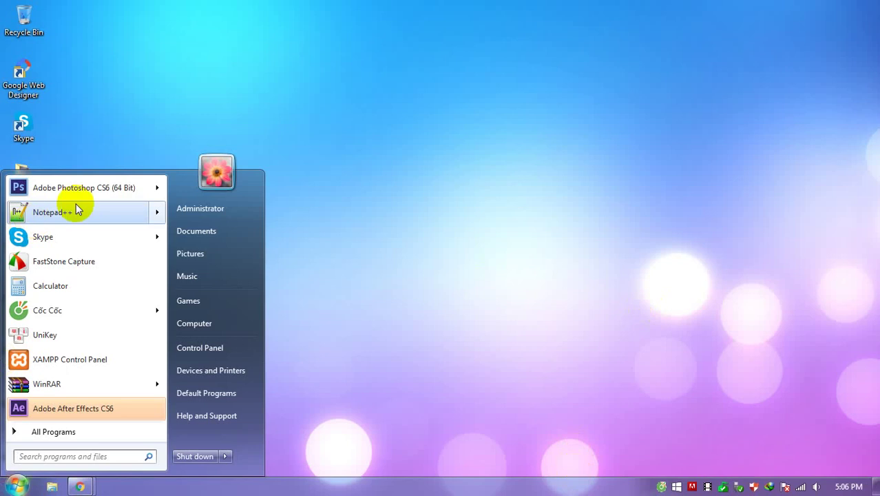
click(86, 186)
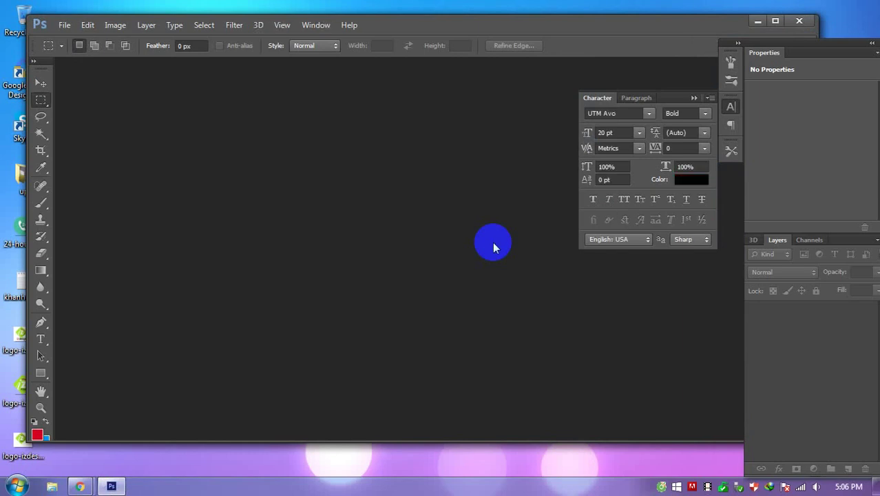
Step: Maximize Photoshop and create a 450 × 600 px, 72 ppi document with a white background
click(775, 20)
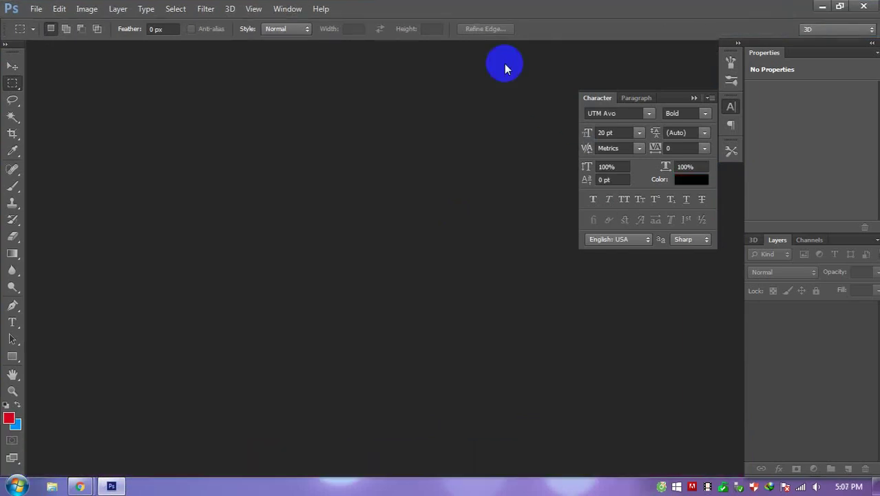
click(36, 9)
click(38, 28)
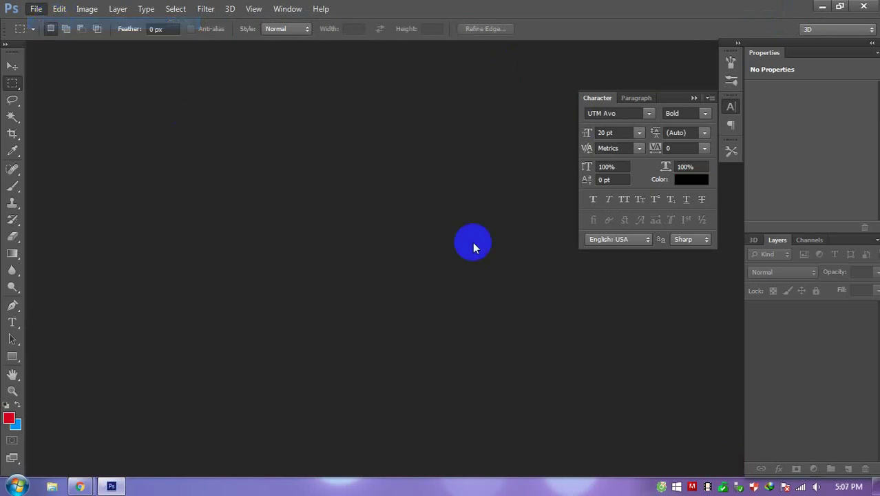
double_click(413, 230)
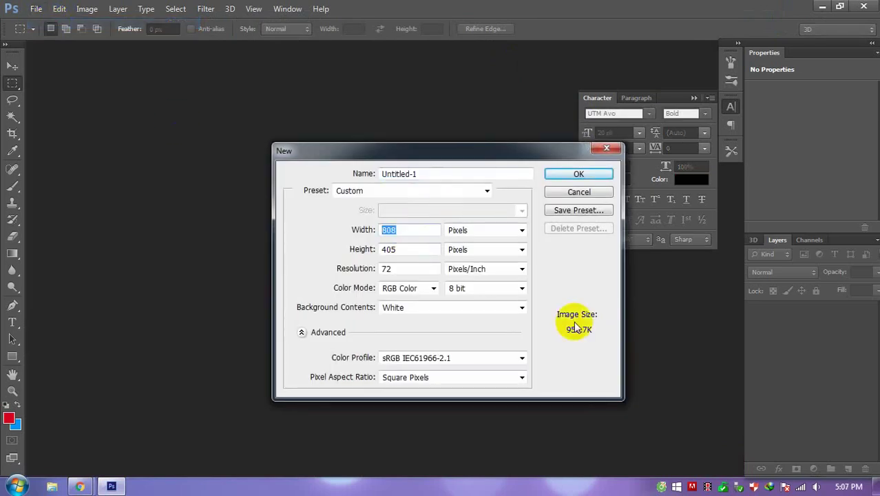
key(Tab)
key(Tab)
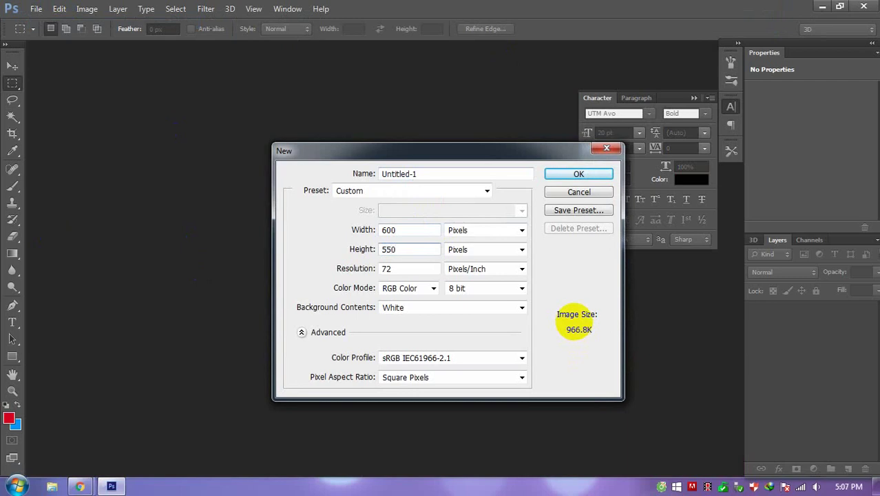
click(382, 250)
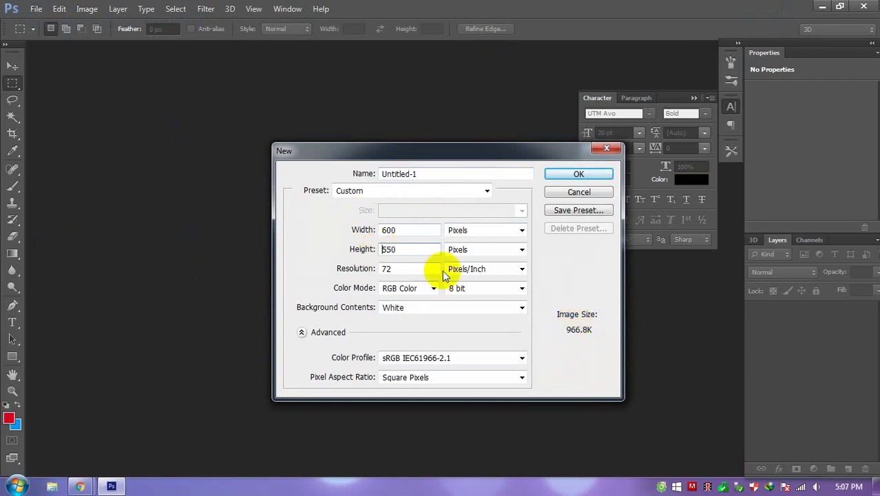
double_click(390, 230)
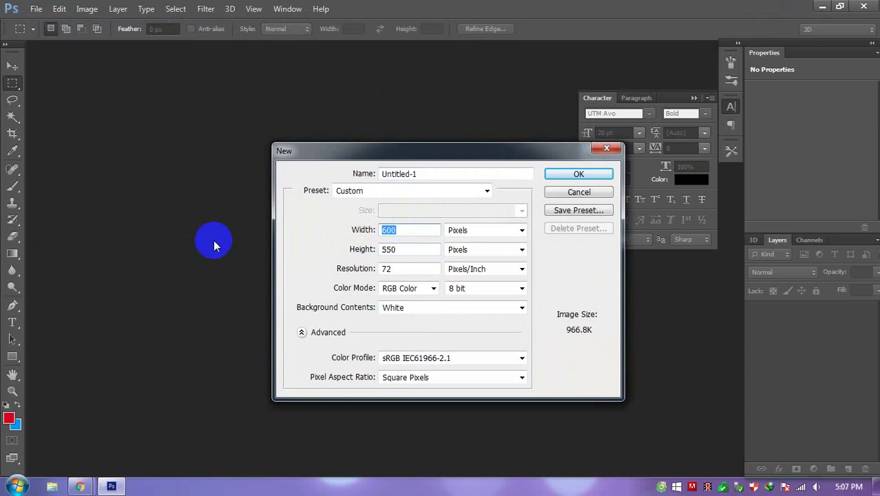
text(450)
key(Tab)
key(Tab)
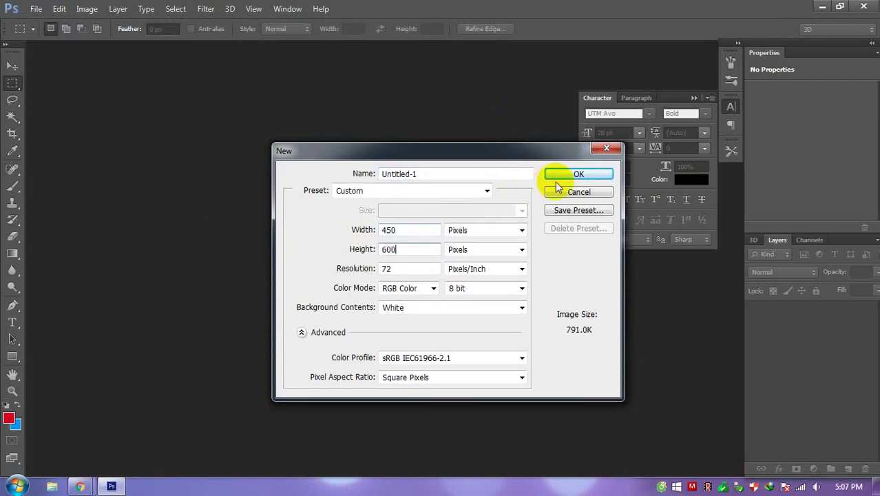
click(578, 174)
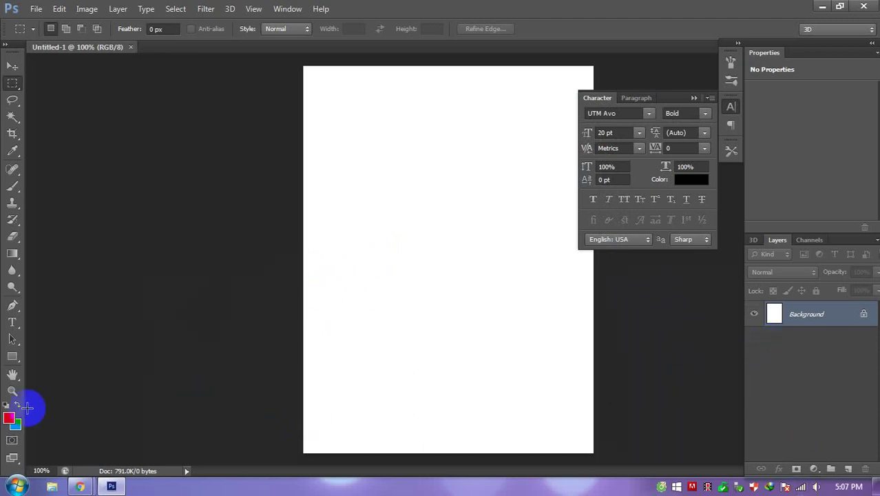
Step: Set the foreground colour to a bright, fully saturated yellow (#ffcf0f)
click(9, 418)
drag(448, 273, 446, 259)
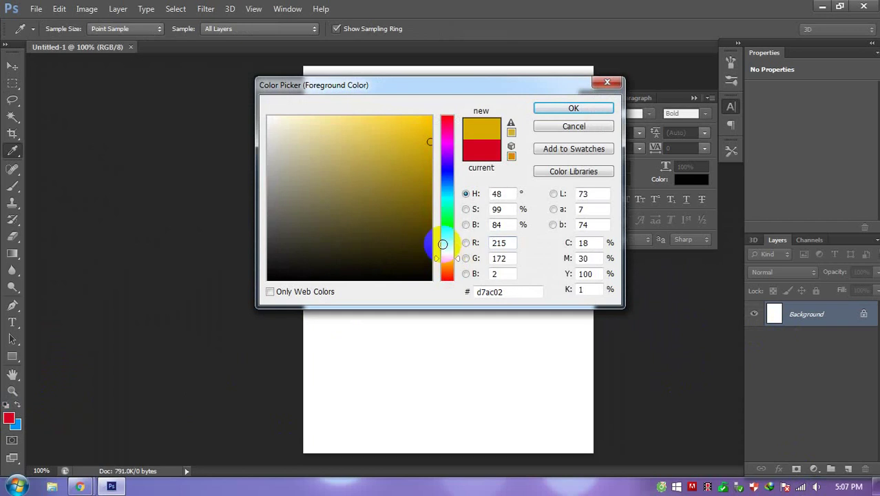
click(423, 118)
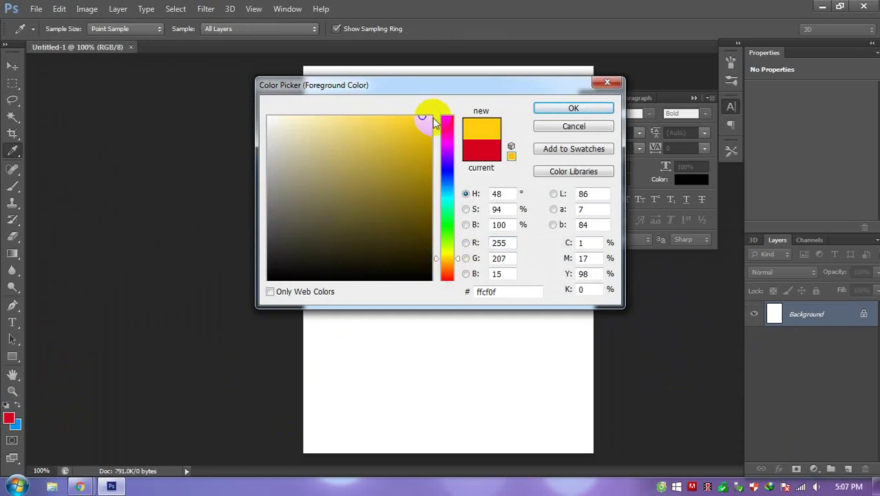
drag(422, 118, 432, 120)
key(Return)
Step: Fill the canvas with the yellow and add an empty Layer 1 above it
key(m)
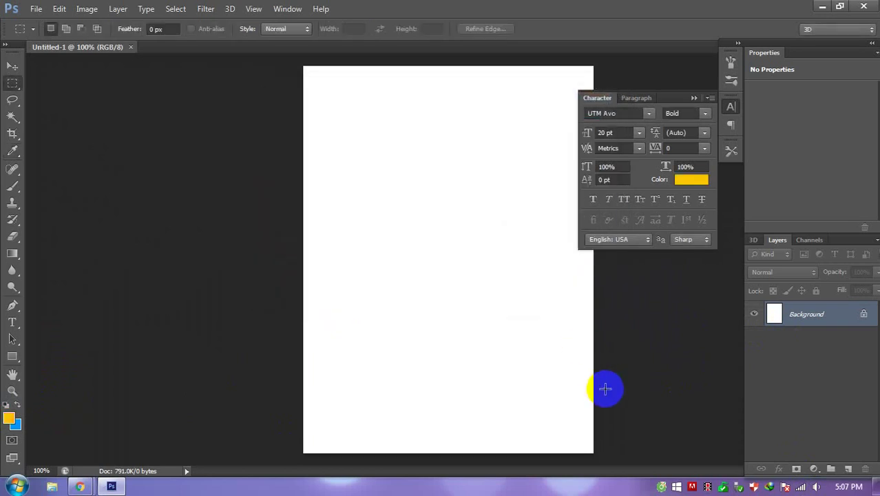
key(alt+BackSpace)
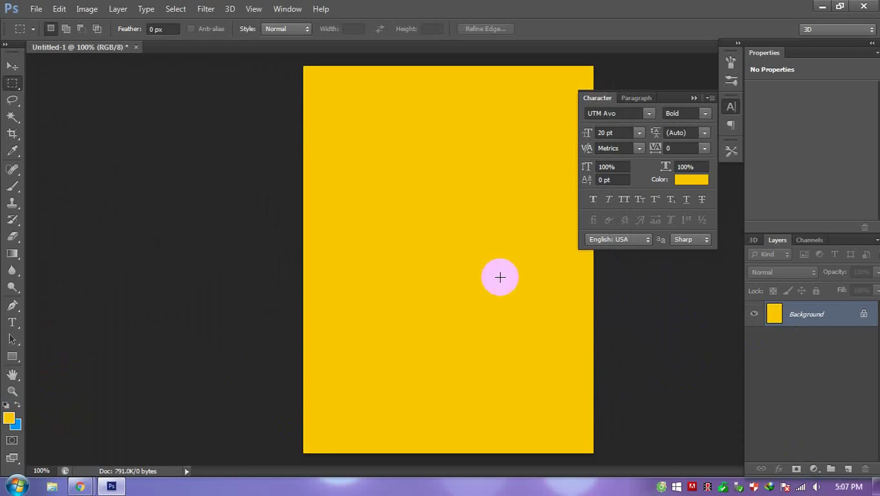
click(843, 467)
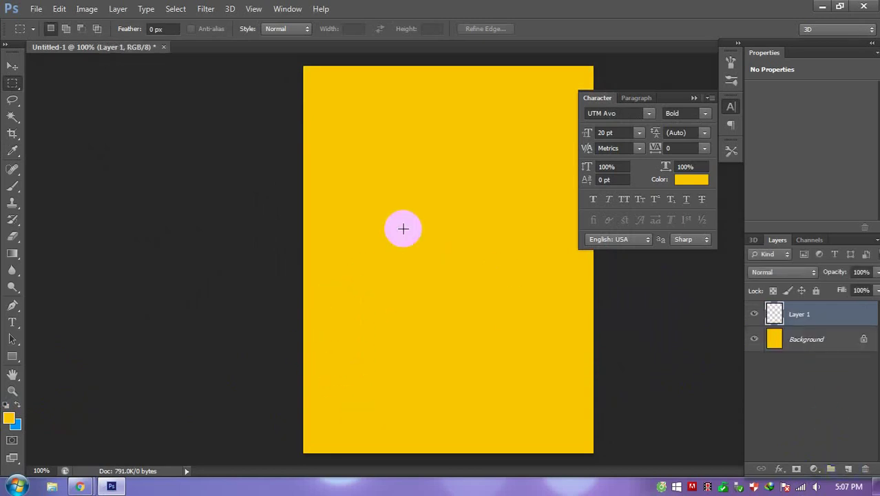
Step: Draw a polygon path in the upper middle of the poster and turn it into a selection
key(p)
click(385, 127)
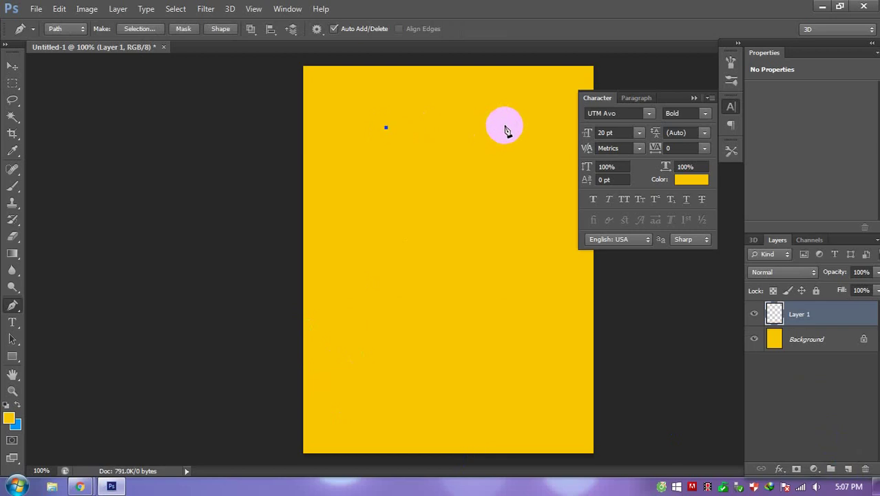
click(505, 126)
click(518, 226)
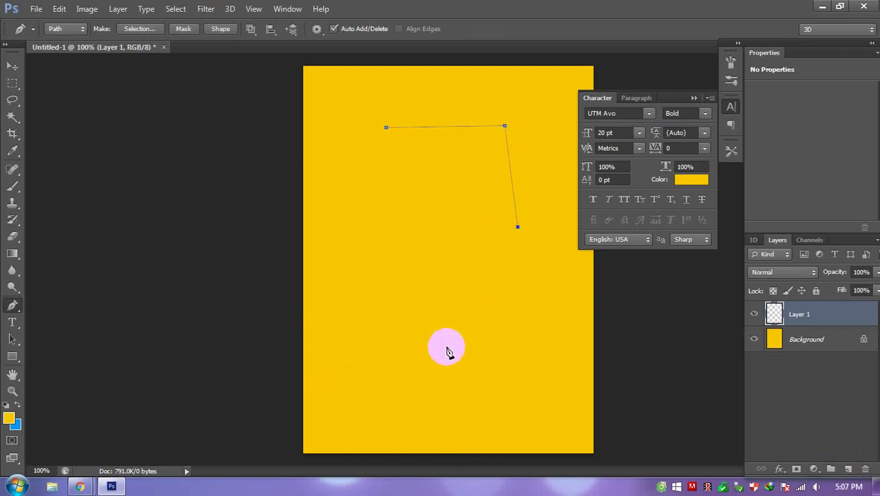
click(451, 342)
click(386, 329)
click(373, 213)
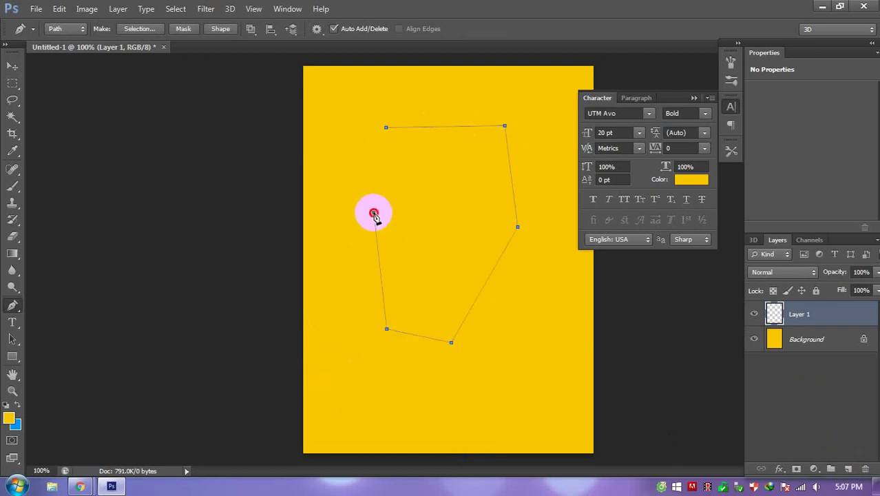
key(ctrl+Return)
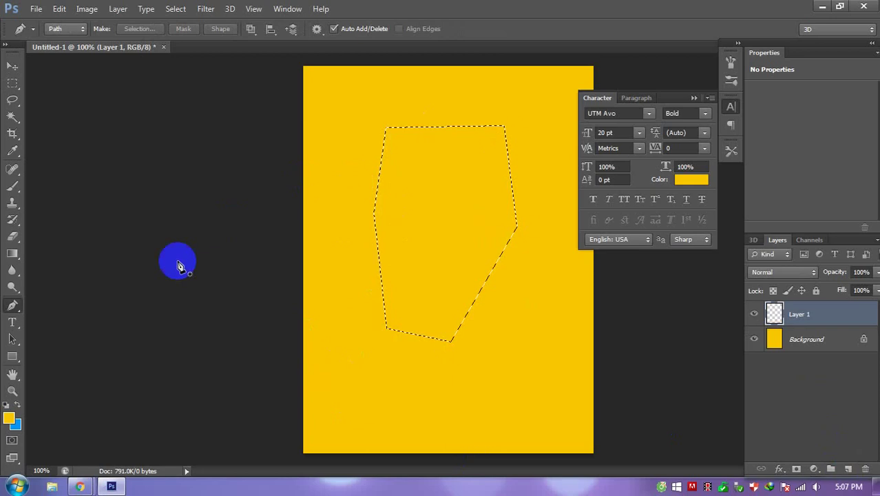
Step: Make white the foreground colour for the Gradient tool
key(g)
click(13, 457)
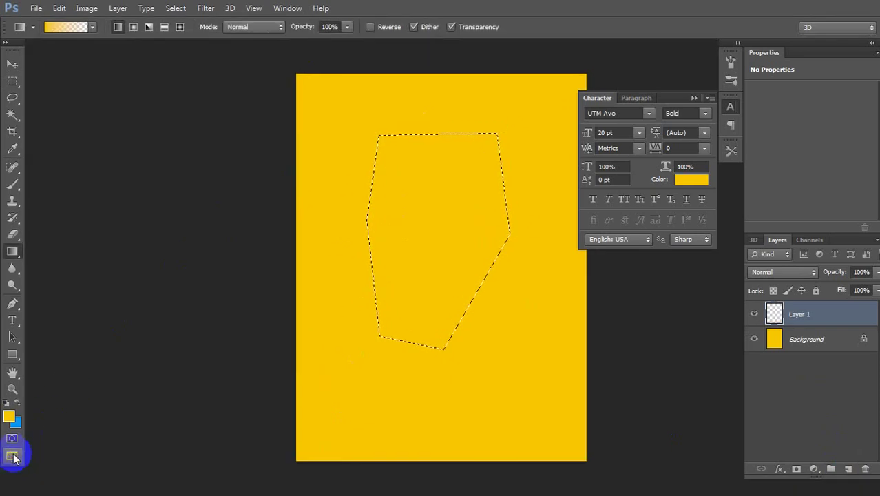
click(13, 456)
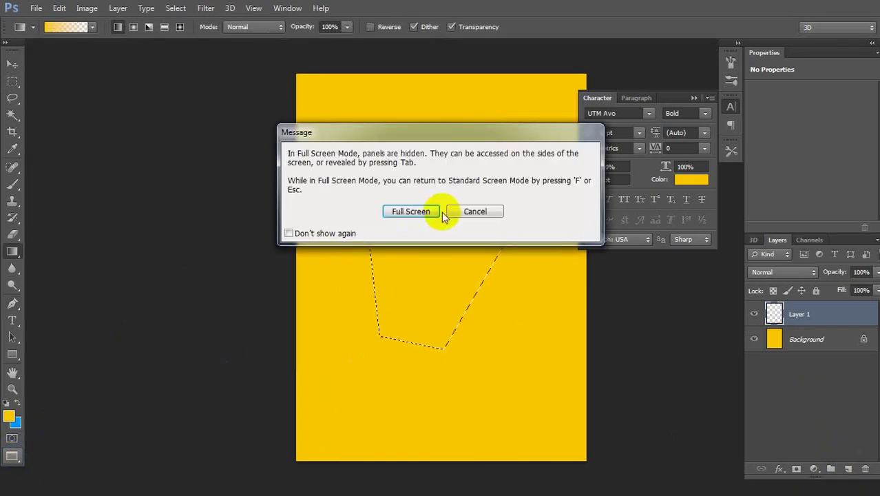
click(473, 211)
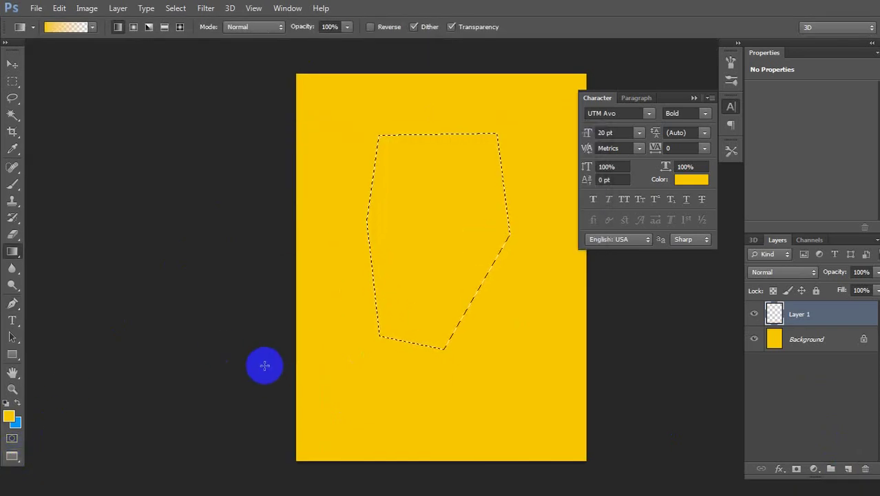
click(6, 403)
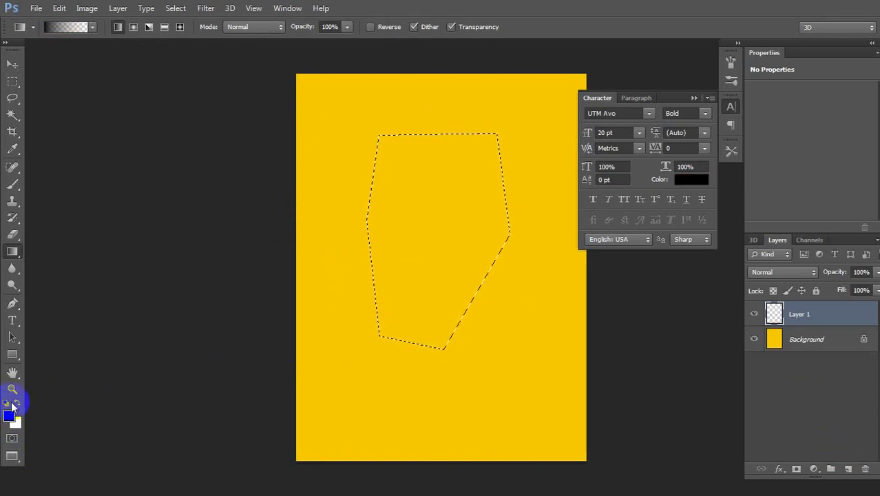
click(16, 402)
Step: Fill the selection with white fading to transparent downward, then deselect
key(f)
key(Tab)
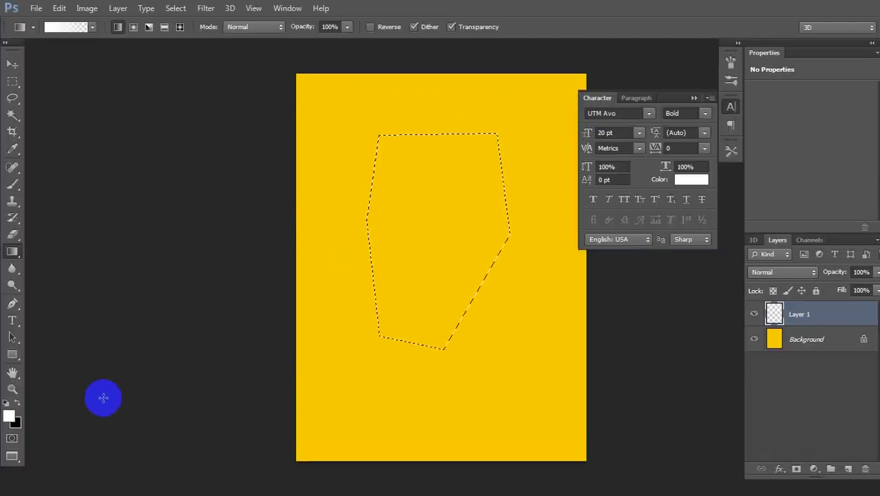
key(f)
key(f)
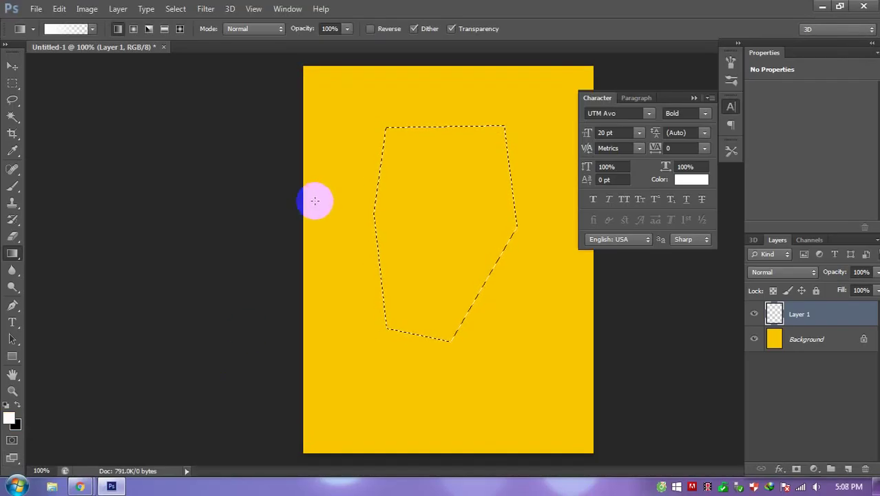
drag(437, 124, 439, 282)
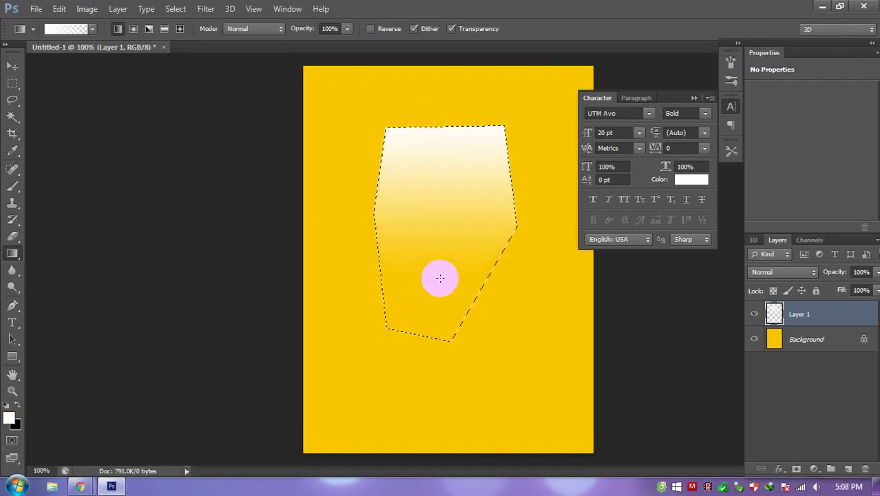
key(ctrl+d)
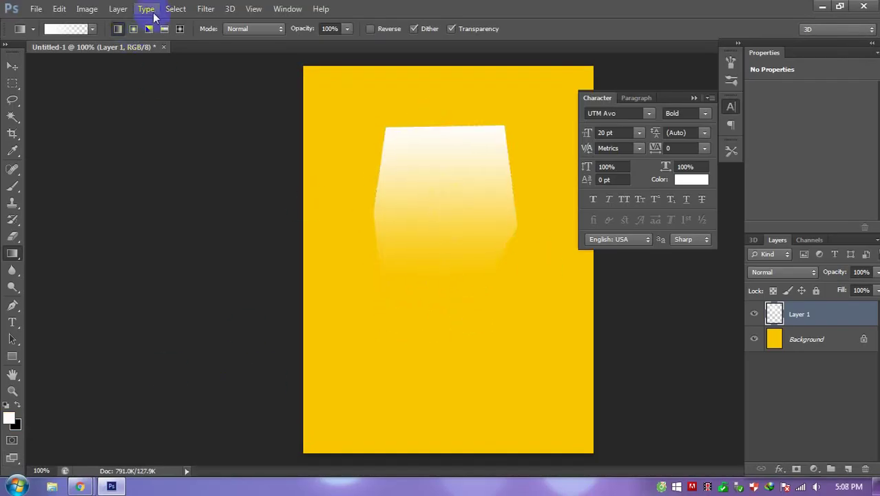
Step: Soften Layer 1 with a Gaussian Blur and move the glow up toward the poster top
click(205, 9)
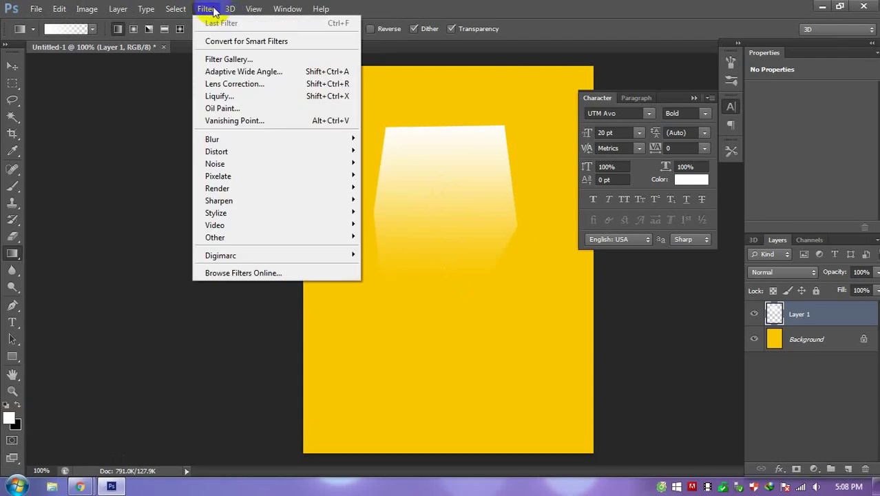
mouse_move(212, 139)
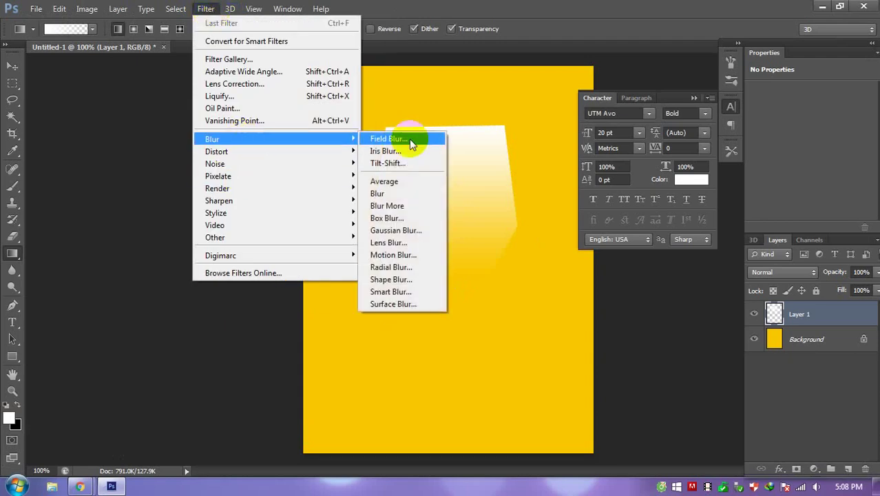
click(389, 230)
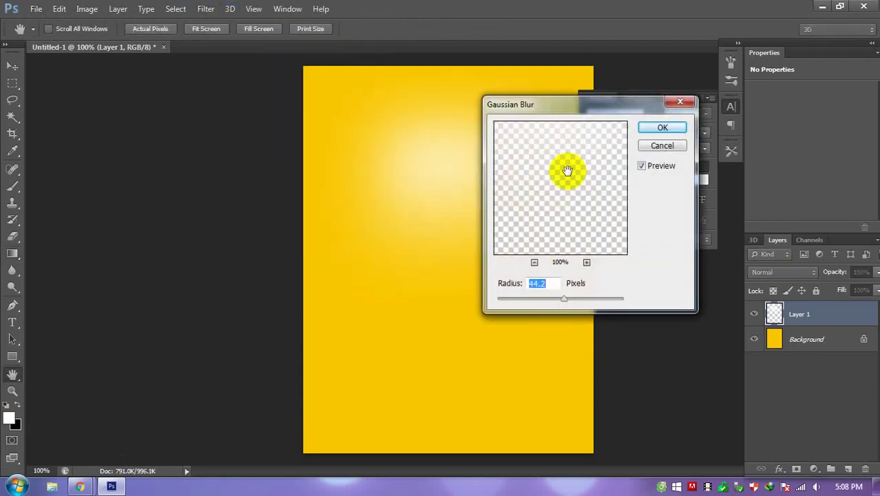
drag(556, 109, 171, 148)
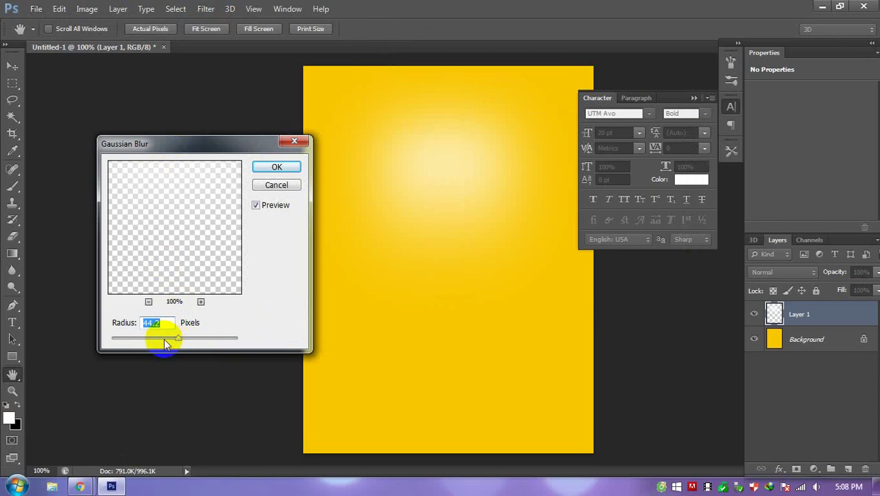
drag(140, 344, 171, 343)
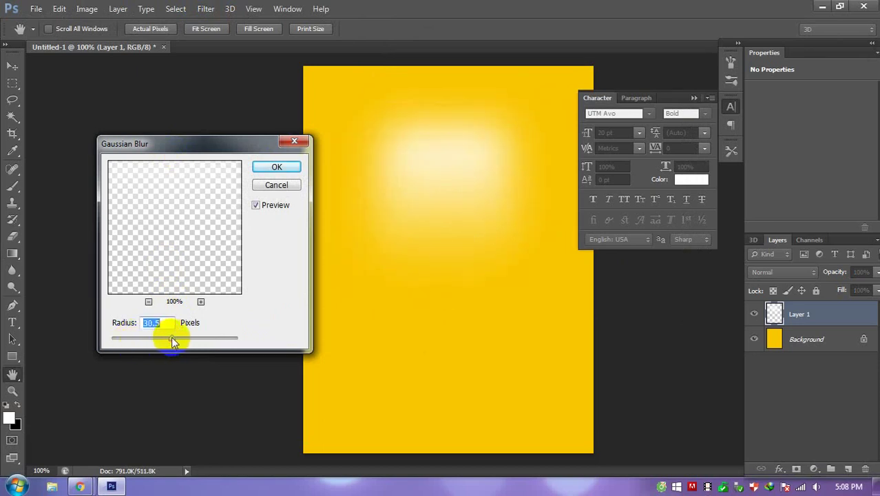
key(Return)
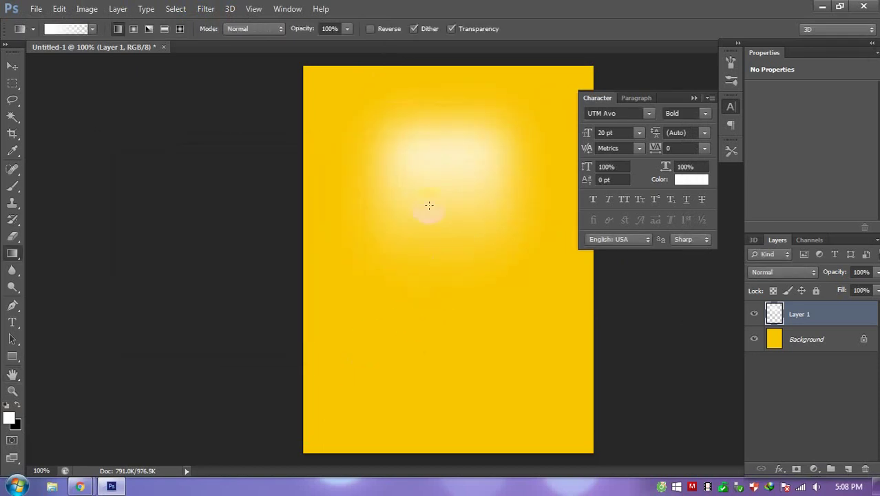
key(v)
mouse_move(454, 173)
mouse_down()
mouse_move(458, 277)
mouse_move(474, 131)
mouse_move(461, 144)
mouse_up()
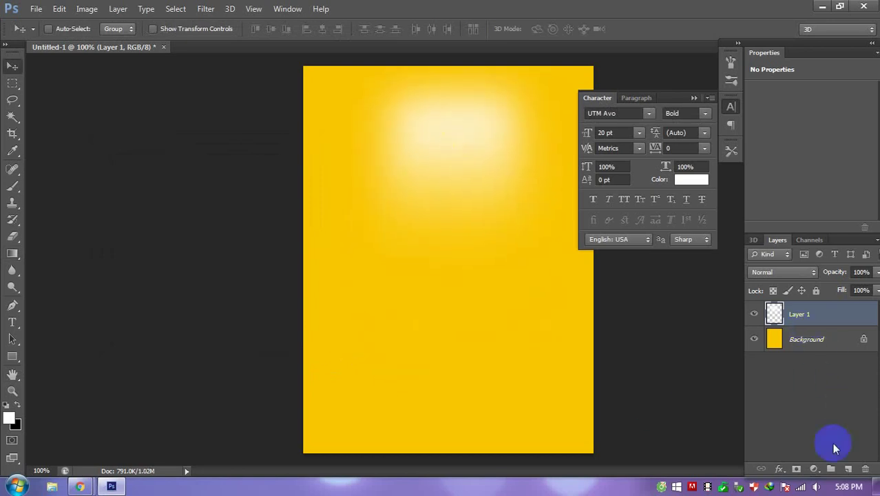
Step: Create a layer group named Background and move Layer 1 into it
click(840, 466)
text(Background)
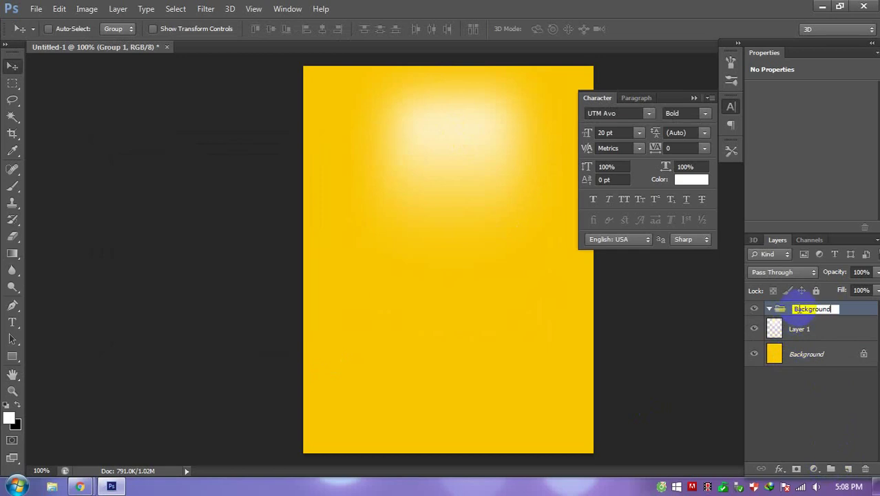
key(Return)
click(806, 331)
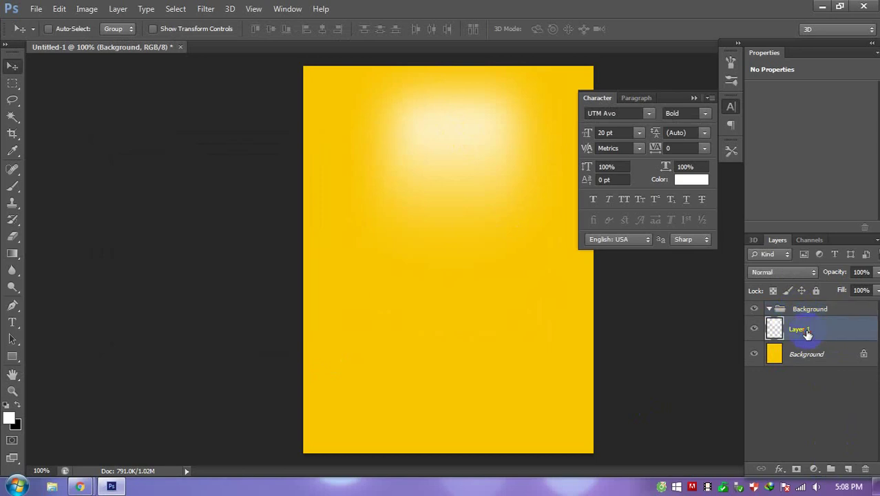
drag(779, 336, 787, 311)
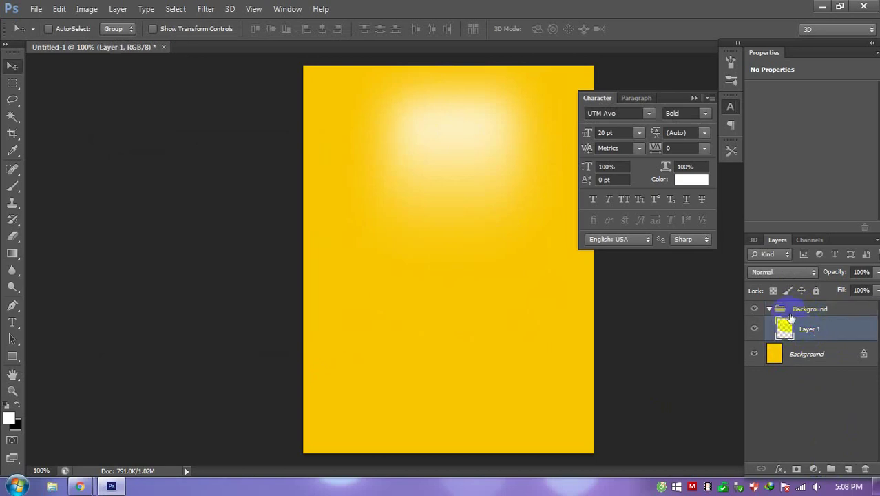
Step: Put a copy of the yellow Background layer in the group, collapse it, and add an egg group
click(792, 356)
key(ctrl+j)
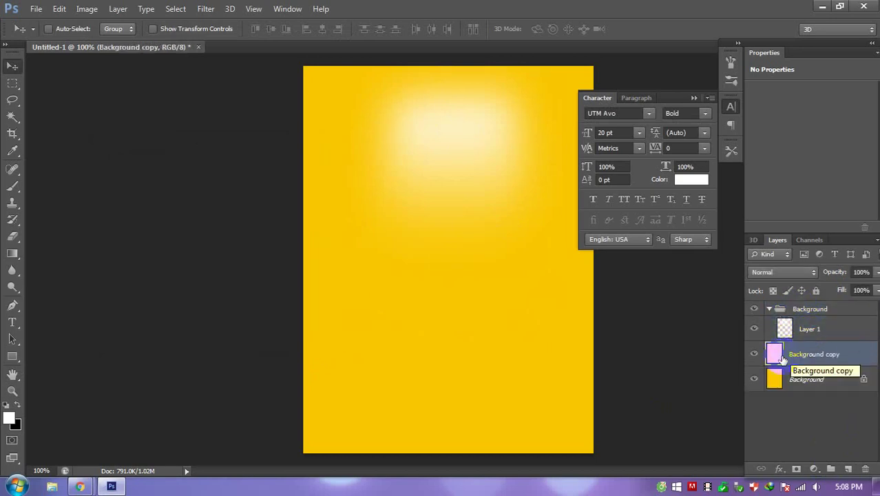
mouse_move(790, 358)
mouse_down()
mouse_move(808, 350)
mouse_move(778, 354)
mouse_up()
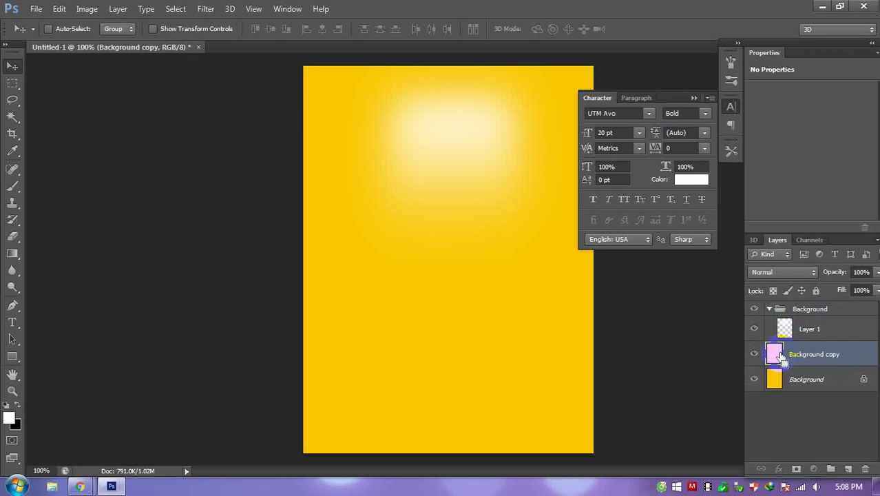
click(782, 379)
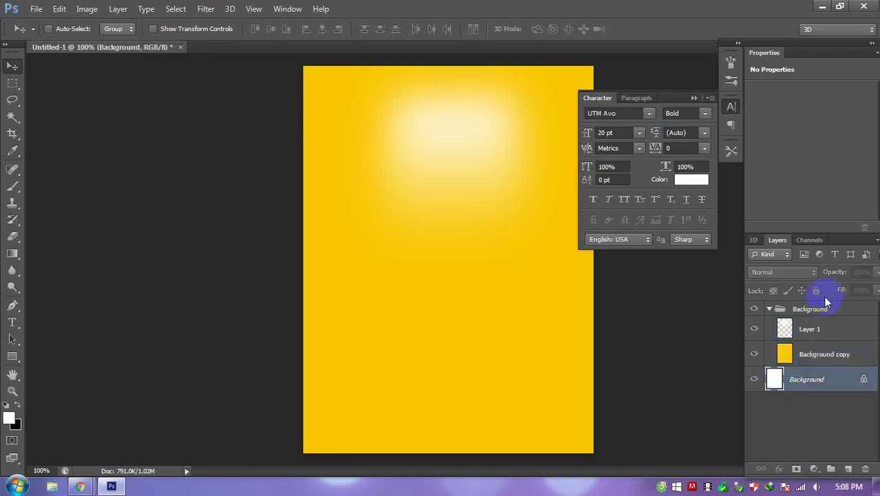
click(778, 309)
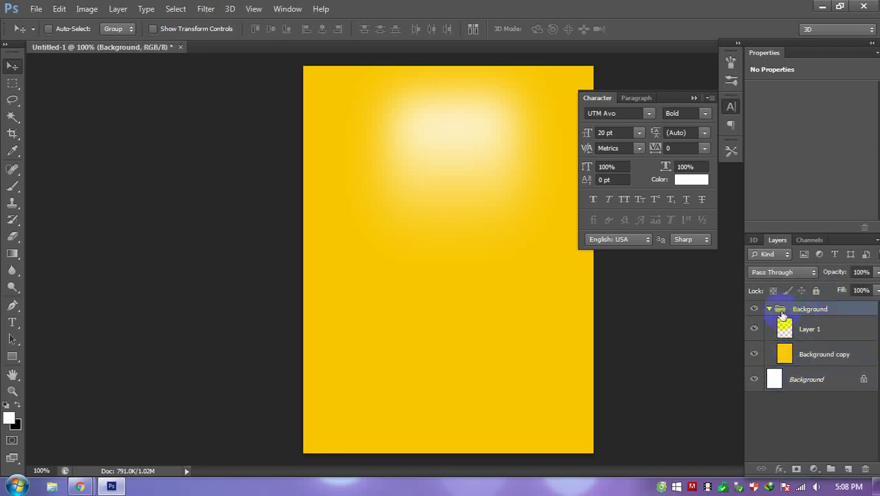
click(831, 469)
text(egg)
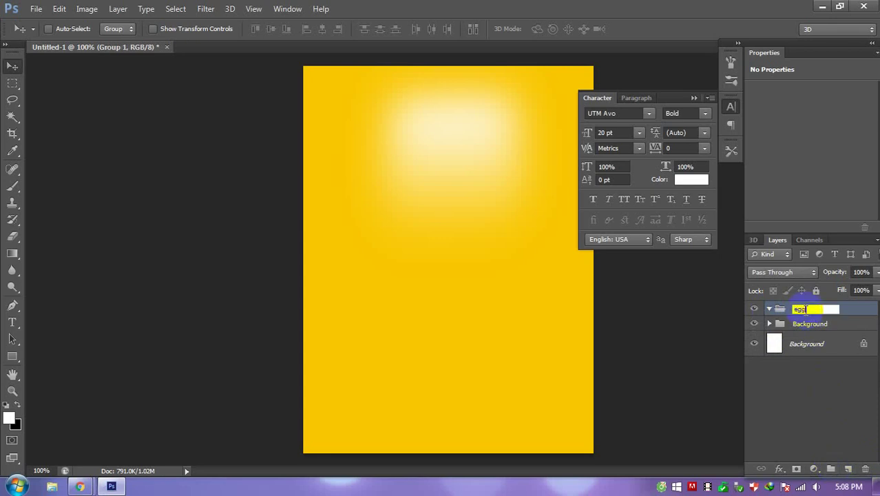
key(Return)
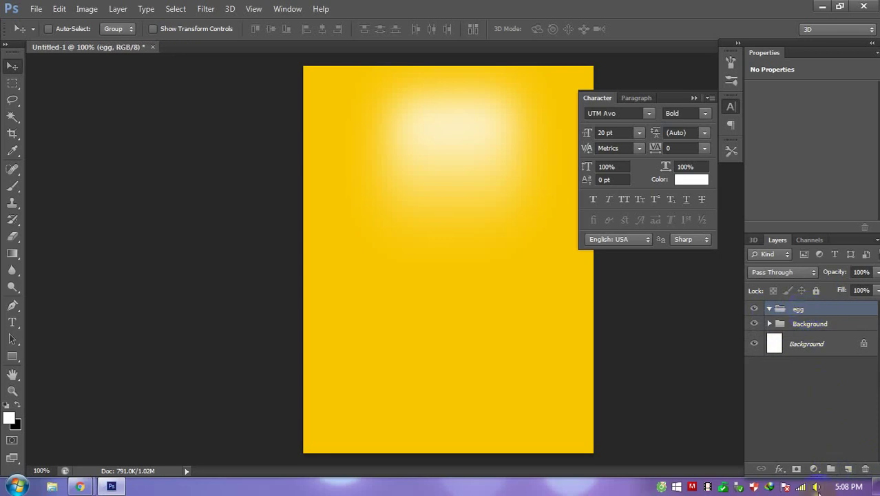
Step: Add a new layer inside the egg group and pick the Ellipse Tool
click(848, 469)
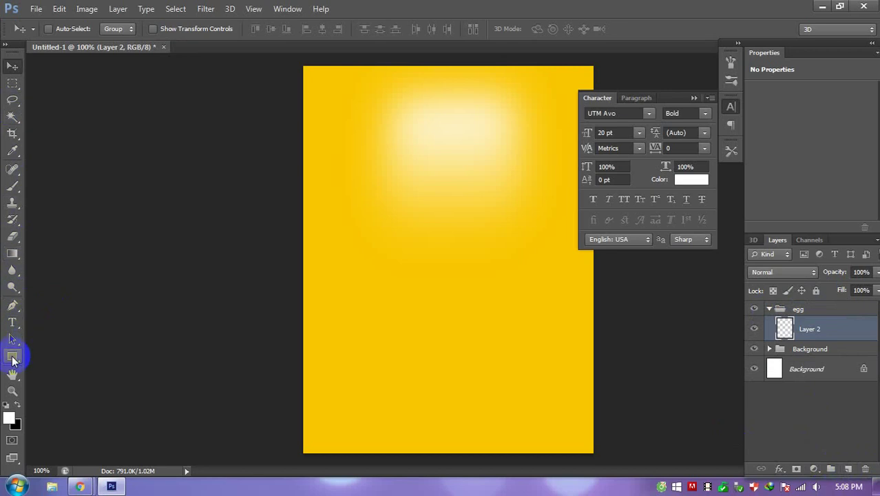
drag(12, 359, 55, 381)
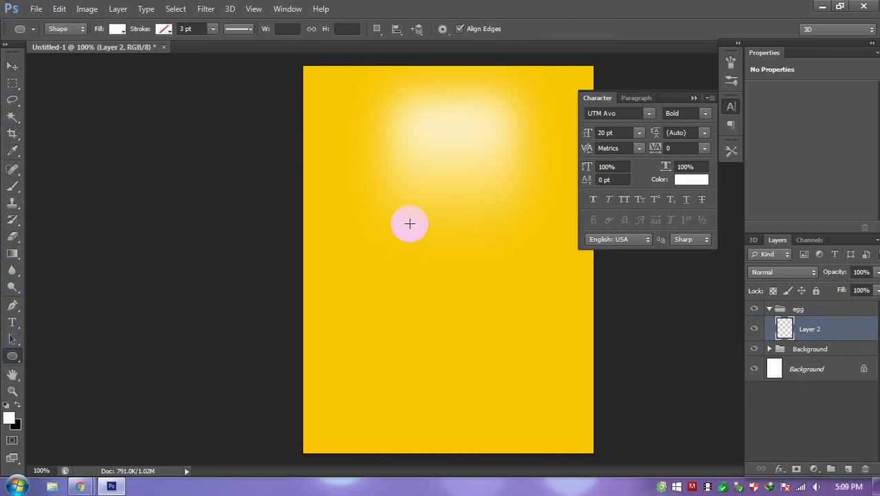
drag(418, 196, 514, 355)
key(ctrl+z)
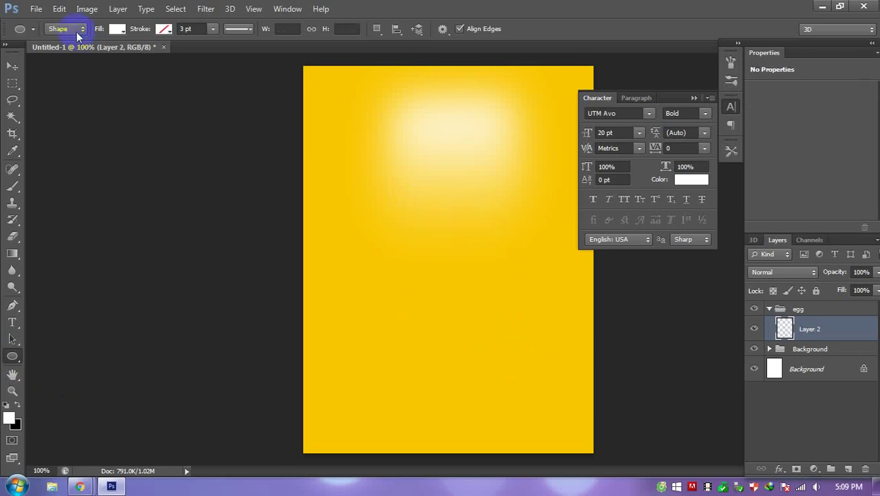
Step: Set the ellipse to No Color fill with a 1 pt black stroke
click(117, 29)
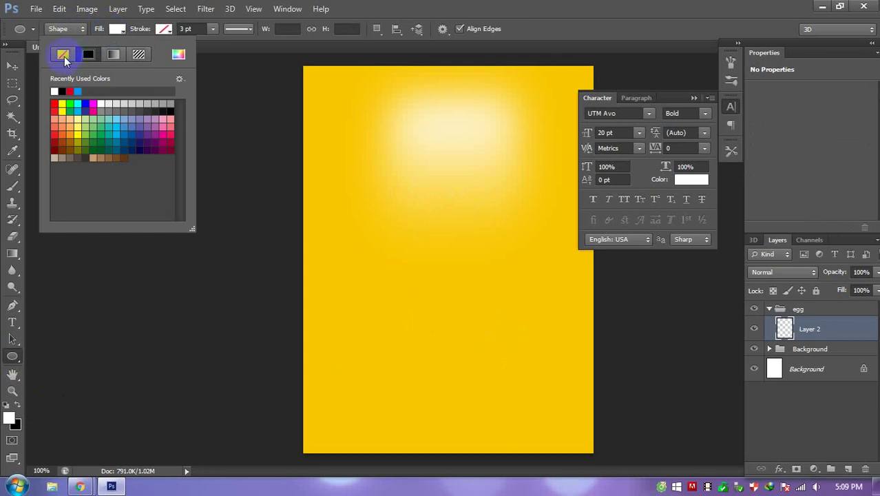
click(64, 57)
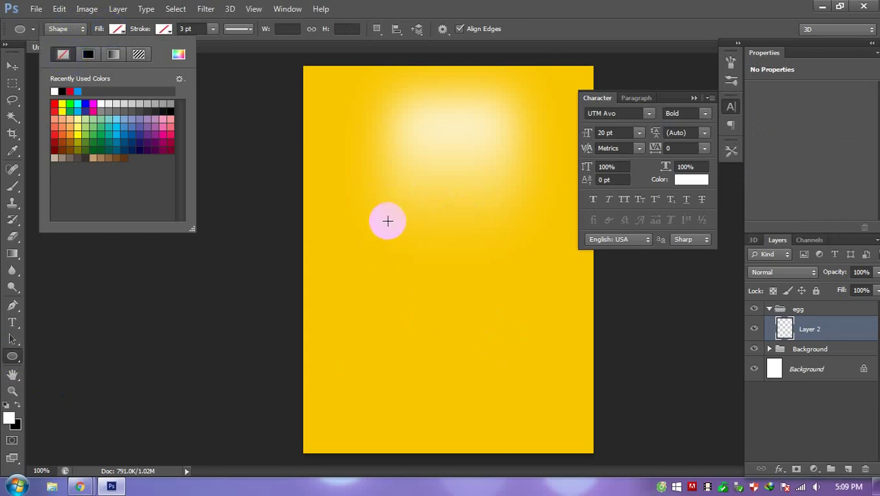
click(216, 29)
drag(214, 46, 202, 43)
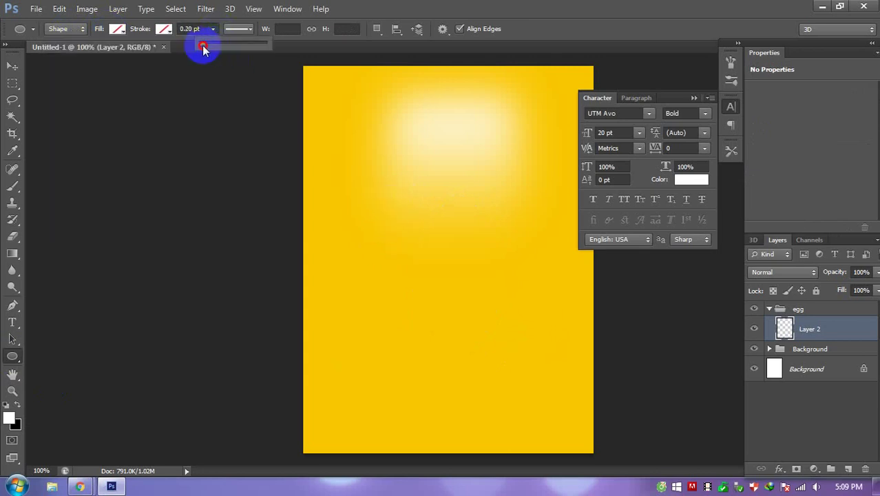
click(191, 29)
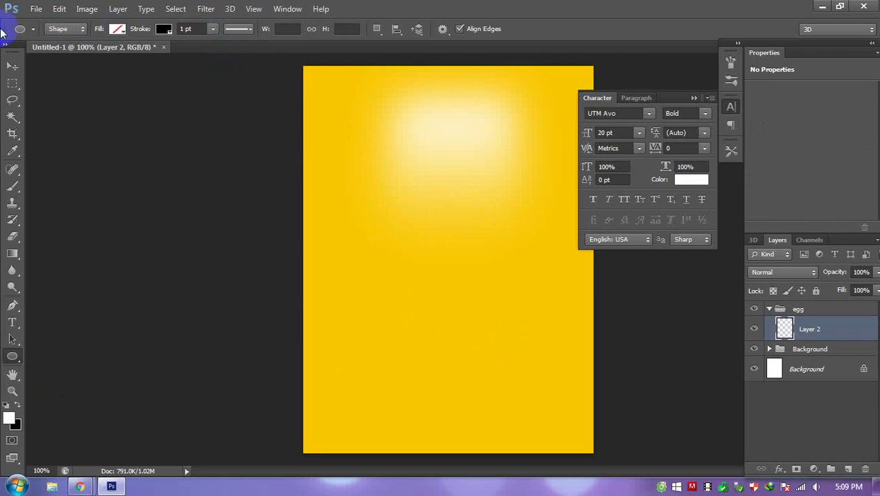
Step: Draw a 181 × 256 px oval outline in the middle of the poster
mouse_move(381, 170)
mouse_down()
mouse_move(509, 367)
mouse_move(513, 359)
mouse_up()
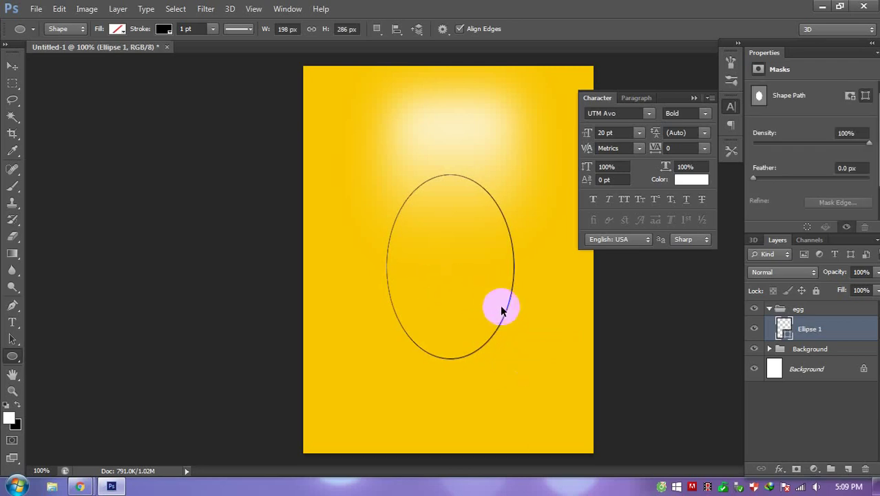
key(ctrl+z)
mouse_move(419, 220)
mouse_down()
mouse_move(523, 377)
mouse_move(509, 370)
mouse_up()
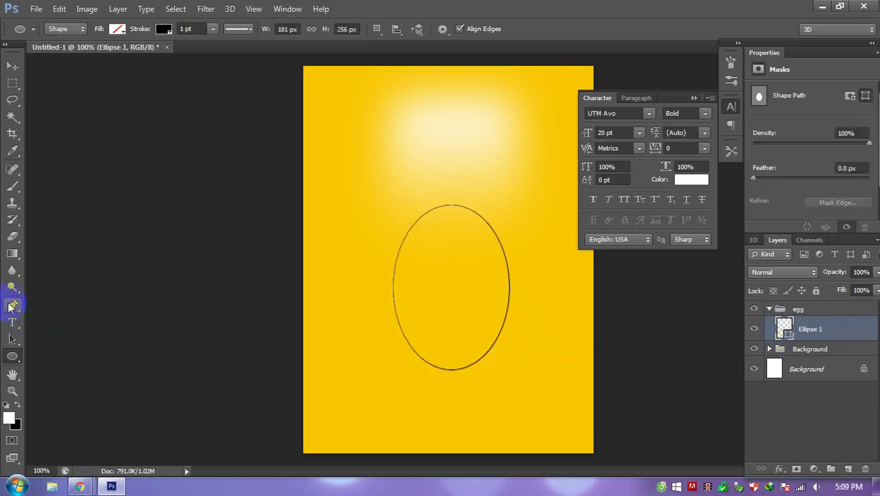
drag(12, 305, 43, 363)
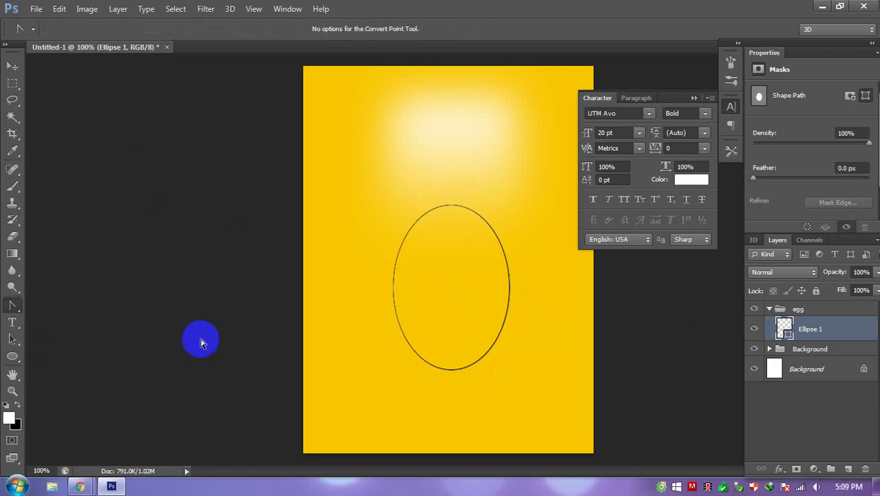
Step: Select the oval's top anchor point and nudge it upward to narrow the top
drag(360, 187, 536, 372)
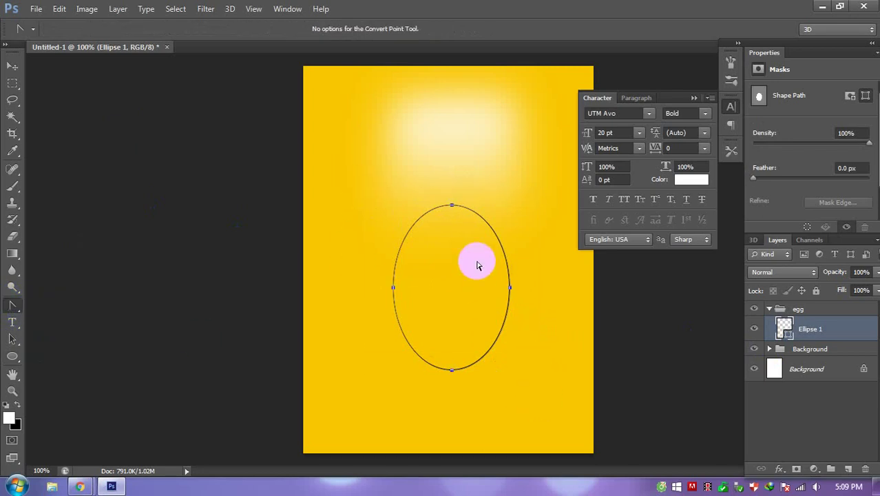
drag(393, 180, 513, 244)
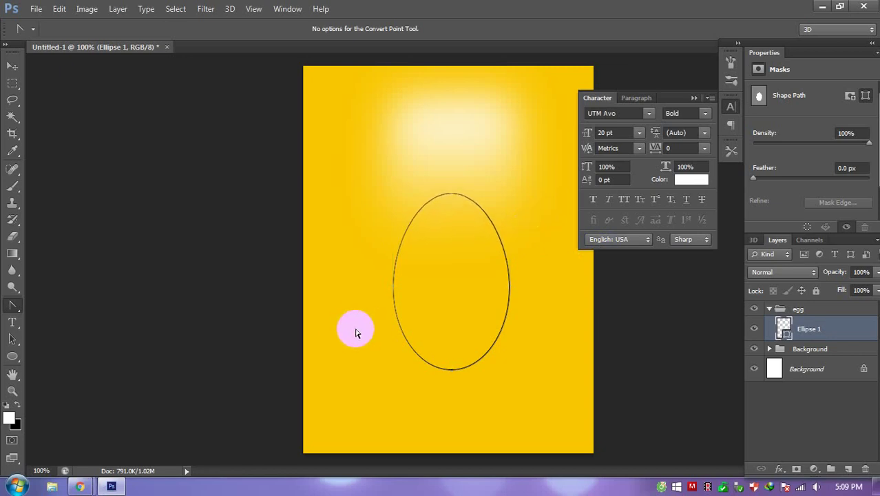
drag(358, 315, 534, 398)
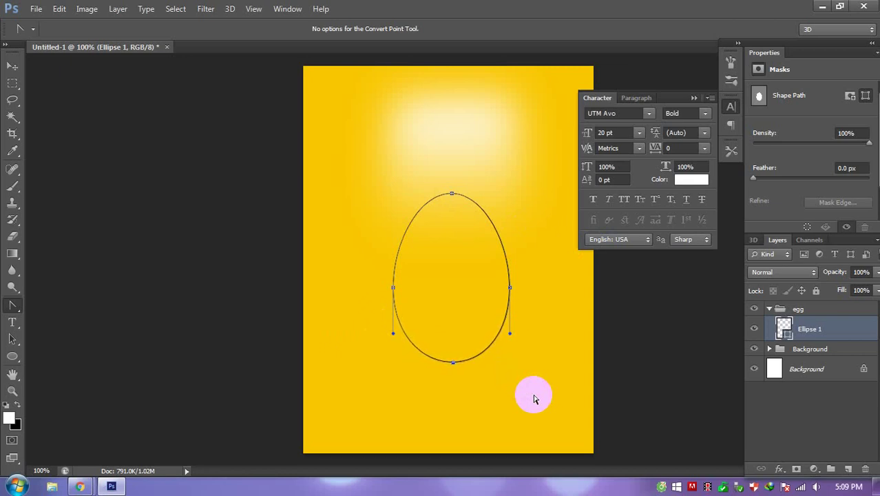
drag(388, 148, 526, 252)
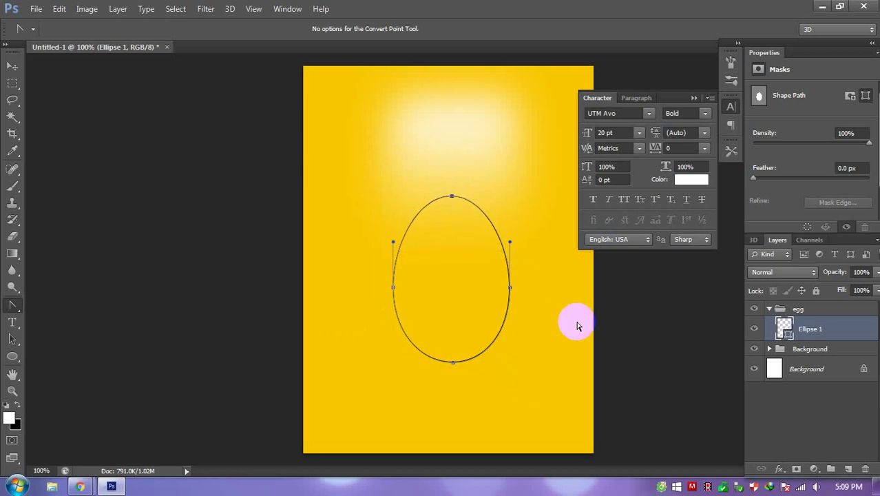
key(Up)
key(Up)
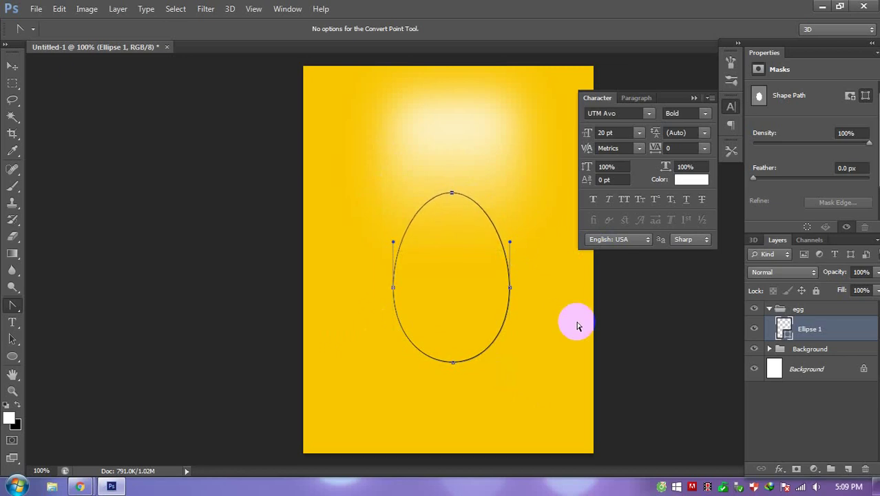
Step: Nudge the side and bottom anchors upward to round the egg's base, then deselect
drag(361, 255, 531, 365)
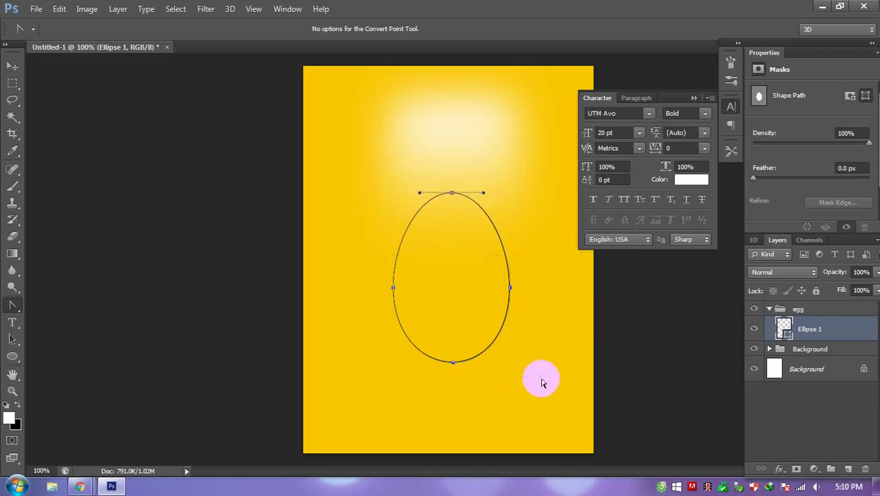
key(Up)
key(Up)
key(Up)
key(Up)
key(Up)
key(Up)
key(Up)
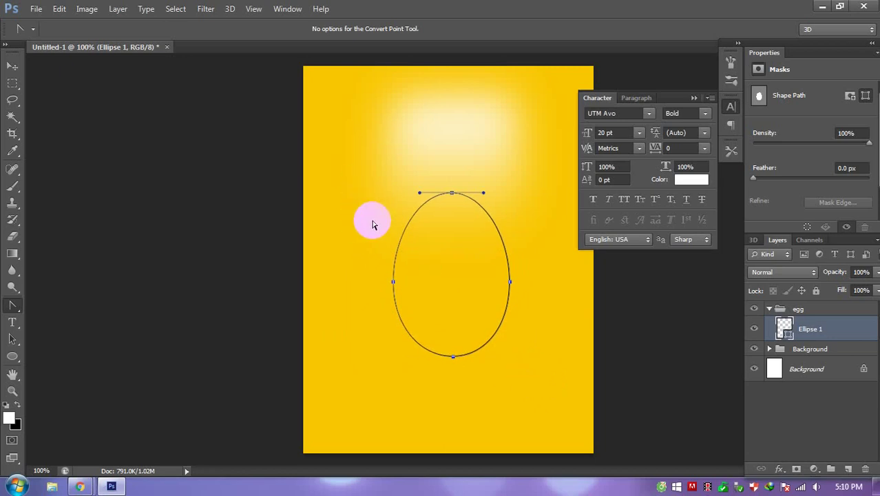
drag(359, 324, 568, 383)
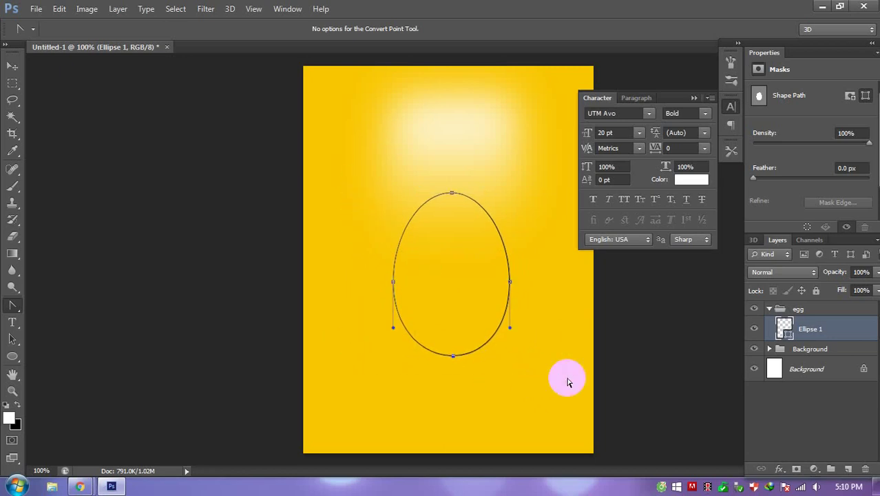
key(Up)
key(Up)
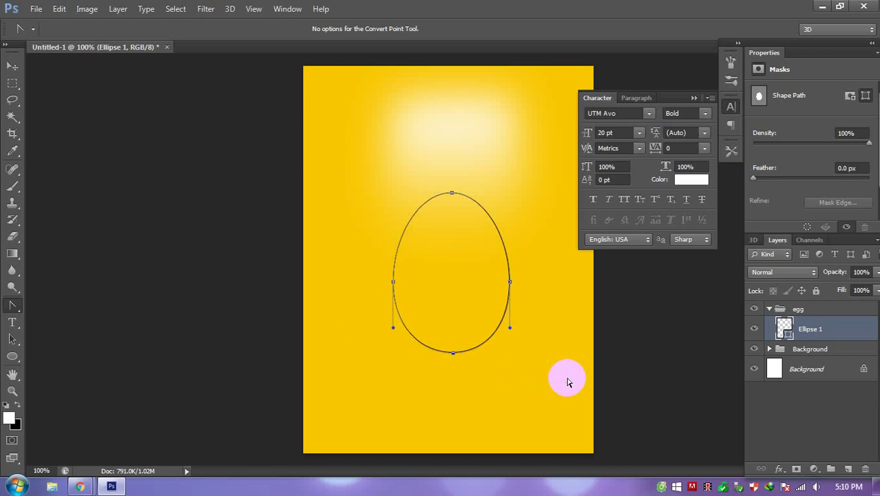
key(Up)
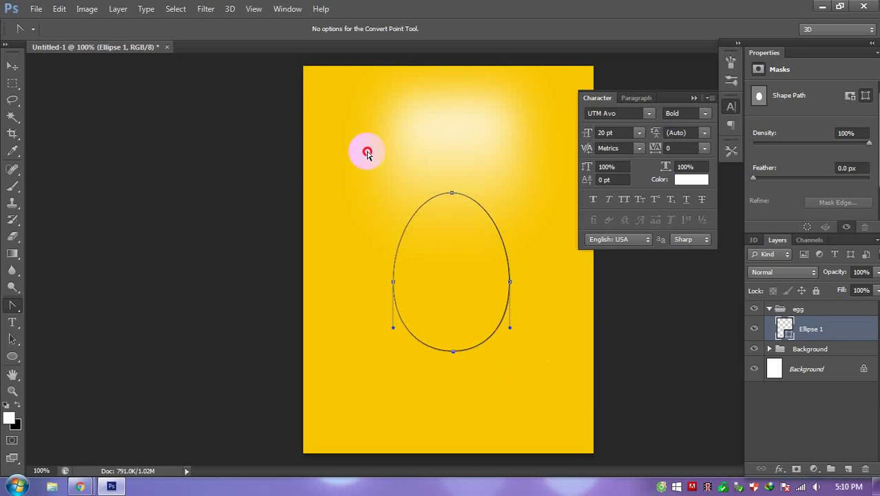
drag(421, 177, 477, 207)
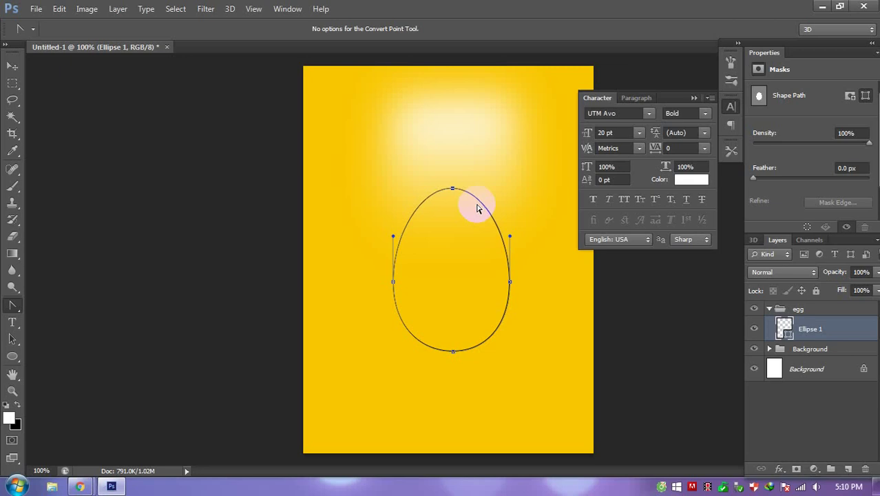
Step: Add a new layer in the egg group and set the foreground colour to pale cream
click(350, 358)
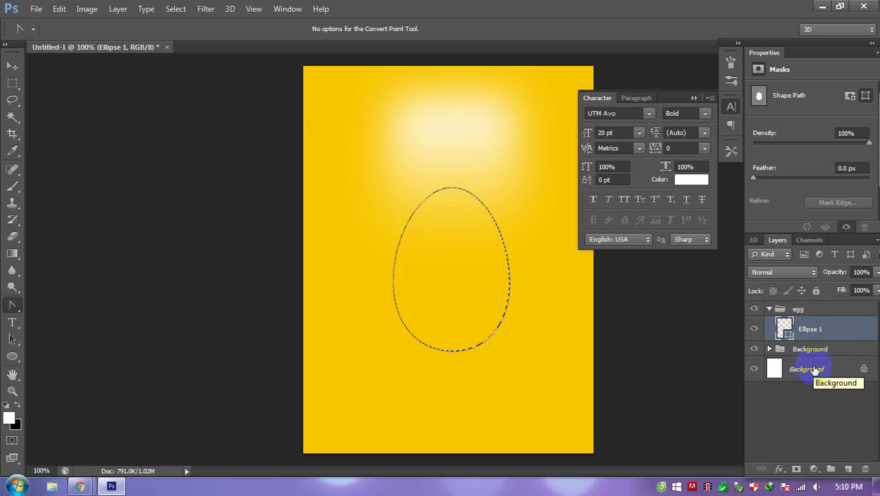
click(844, 469)
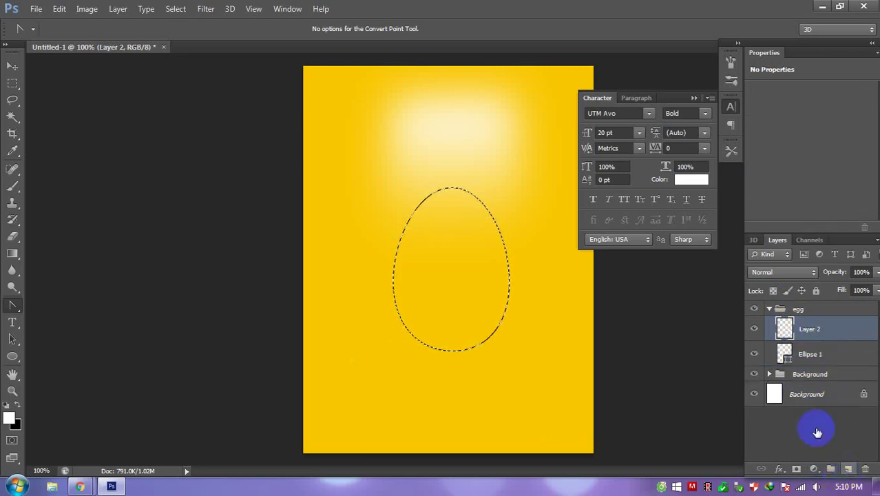
click(12, 422)
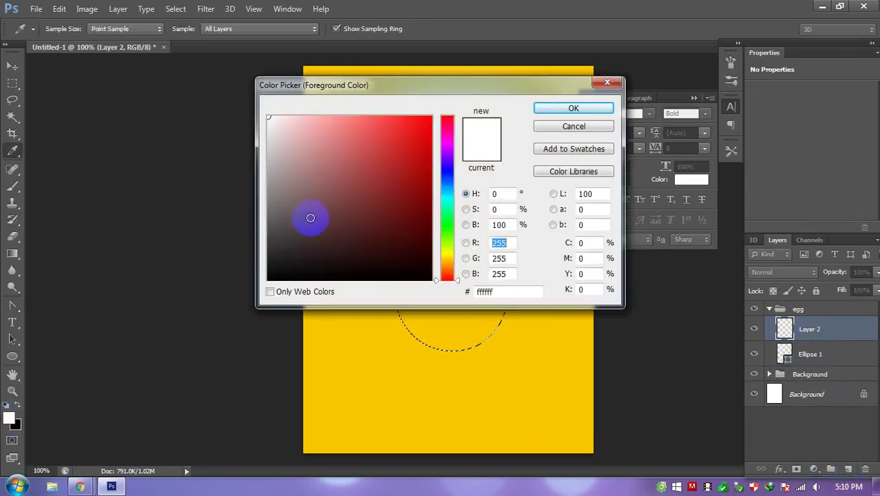
drag(455, 84, 458, 88)
click(456, 71)
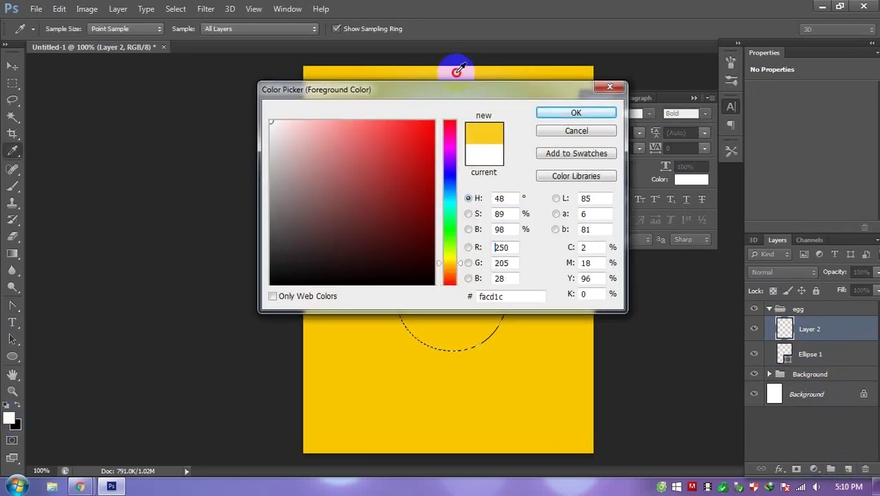
click(289, 126)
drag(290, 126, 297, 126)
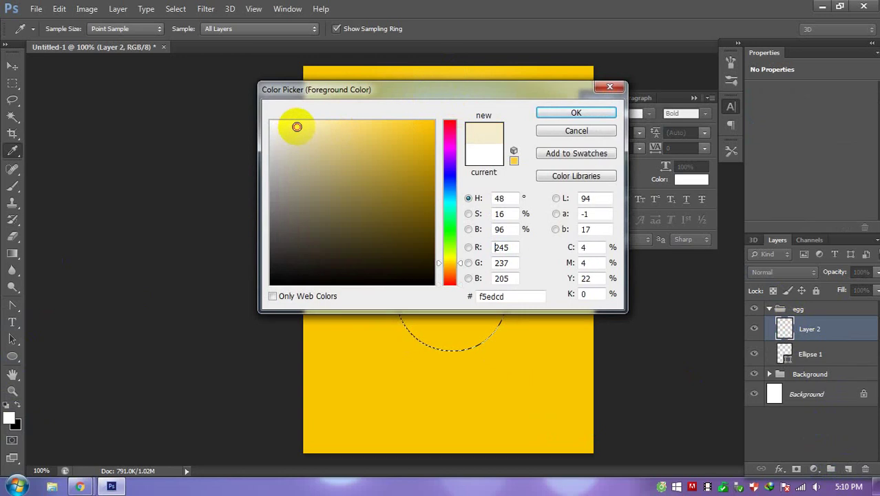
click(576, 113)
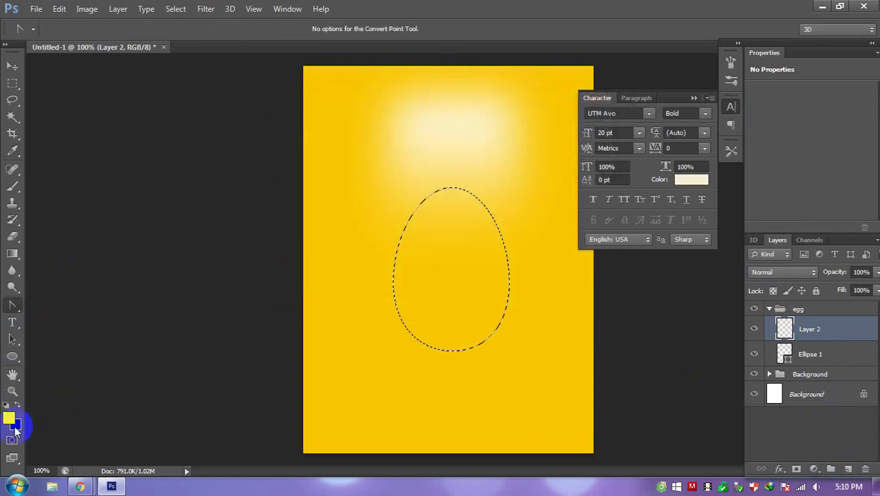
Step: Set the background colour to a brighter cream shade
click(15, 425)
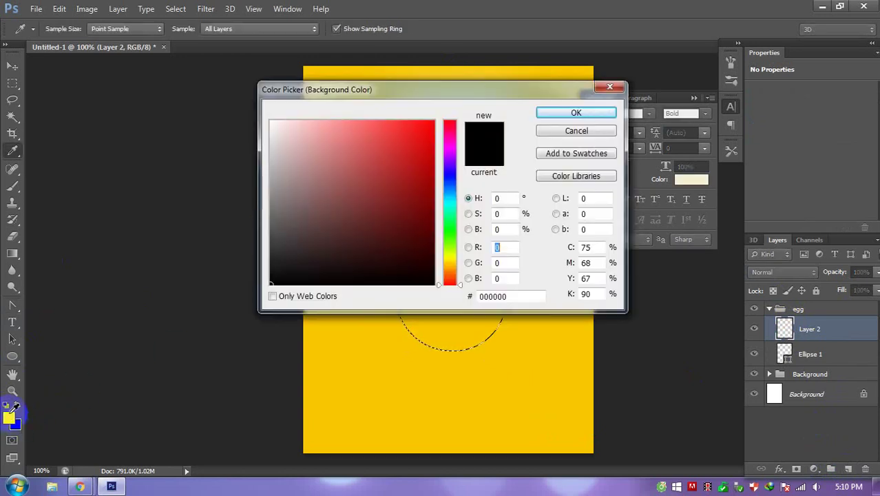
click(301, 136)
click(296, 122)
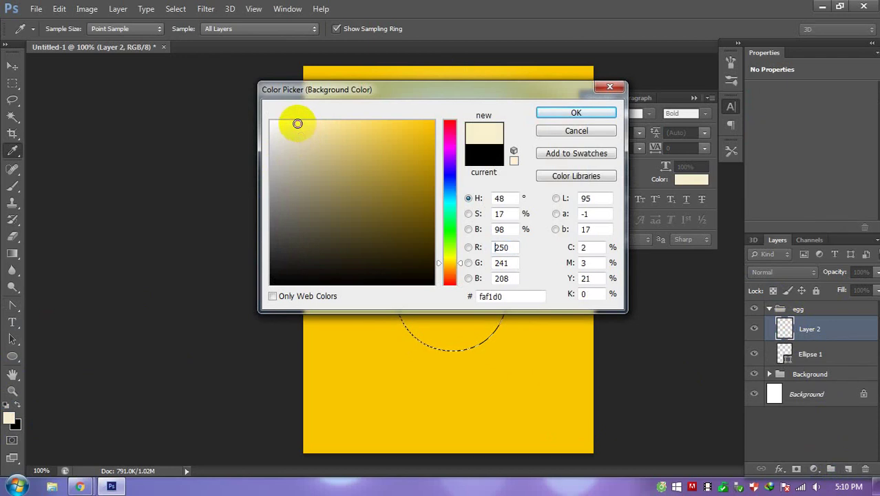
key(Return)
Step: Fill the egg selection with a cream-to-cream gradient from top to bottom
key(g)
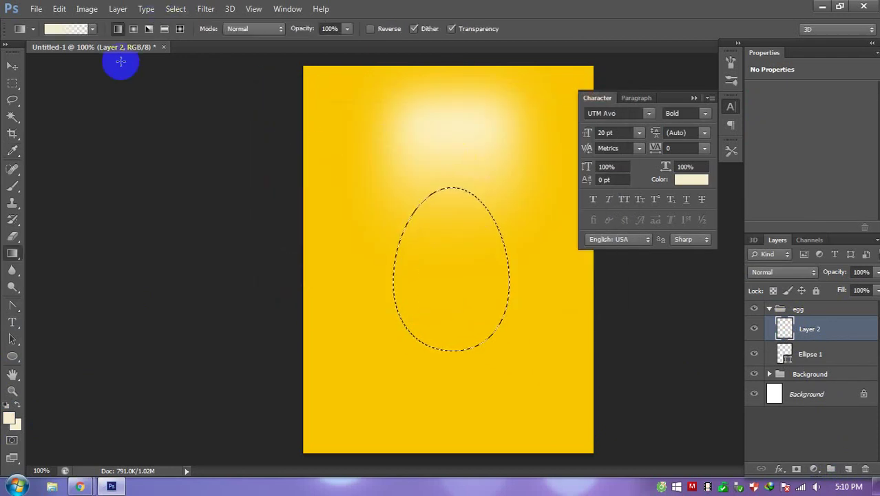
click(92, 29)
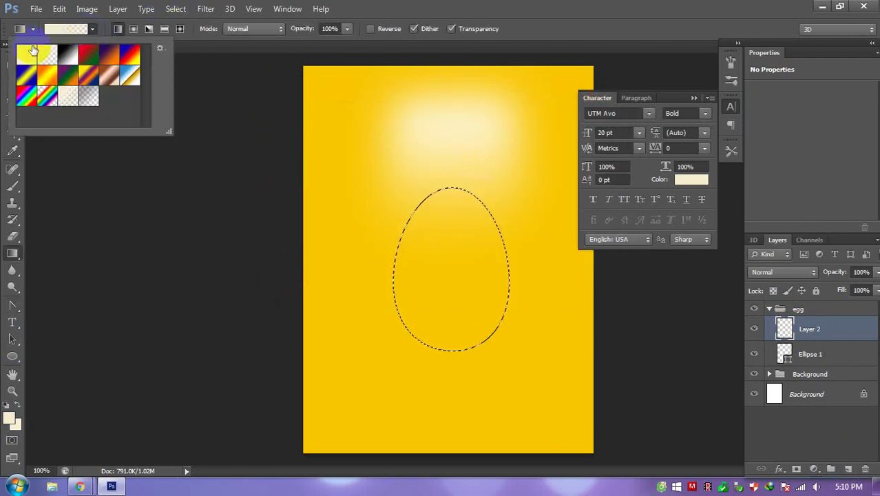
click(450, 195)
mouse_move(452, 187)
mouse_down()
mouse_move(450, 332)
mouse_move(450, 314)
mouse_up()
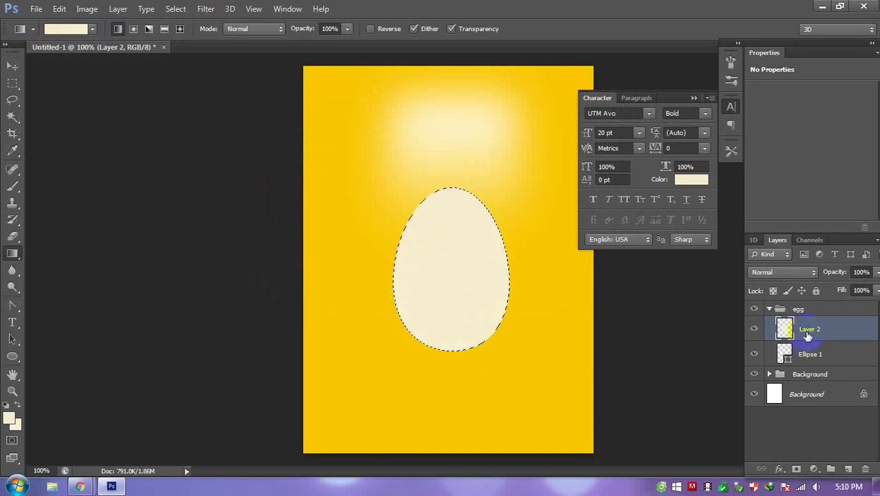
drag(786, 329, 848, 469)
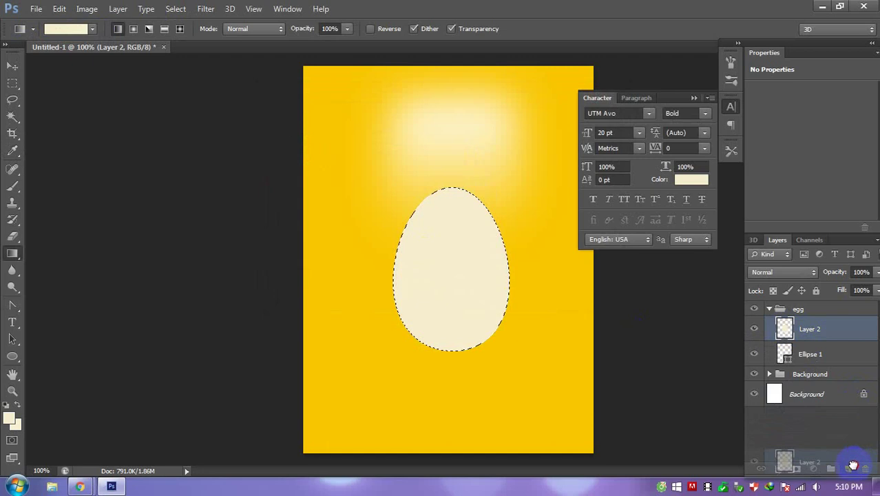
Step: Rename the cream layer 'egg' and its copy 'addnoise-egg', dropping the selection
double_click(807, 357)
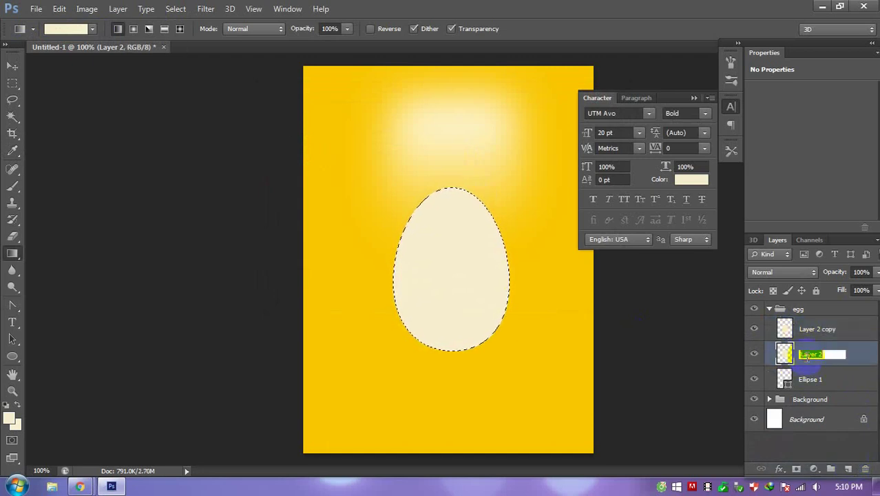
text(egg)
key(Return)
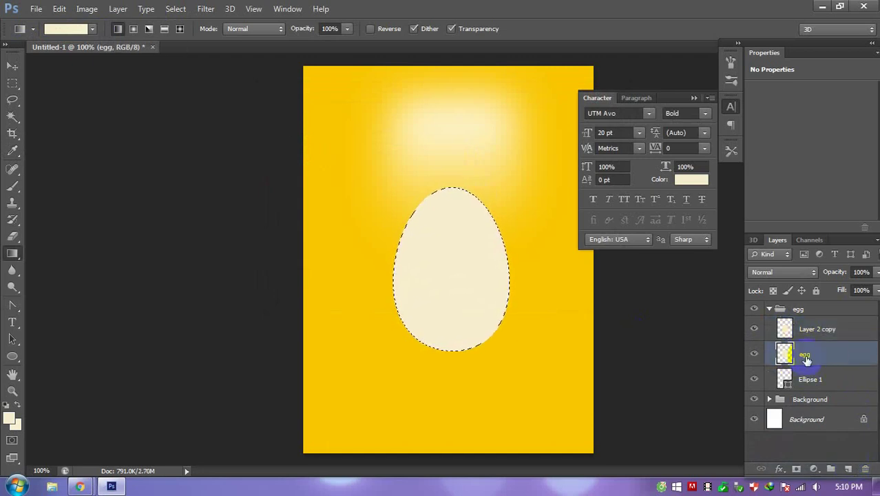
key(ctrl+d)
double_click(813, 330)
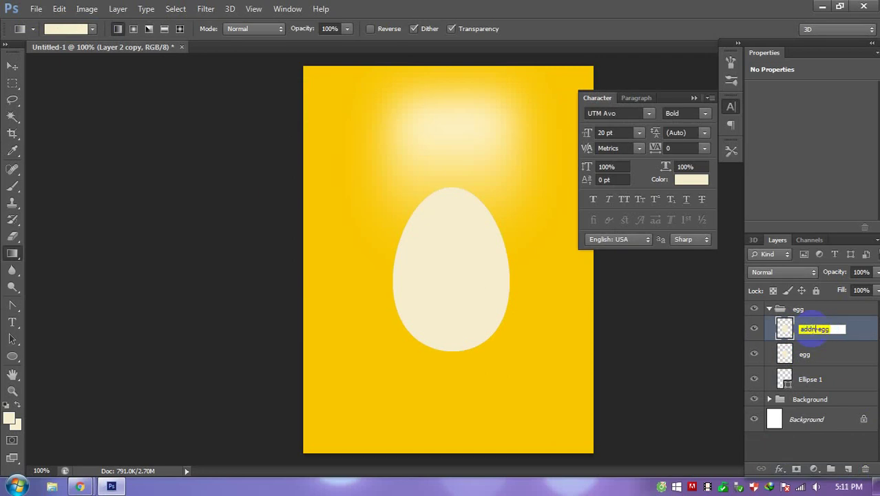
text(oise)
key(Return)
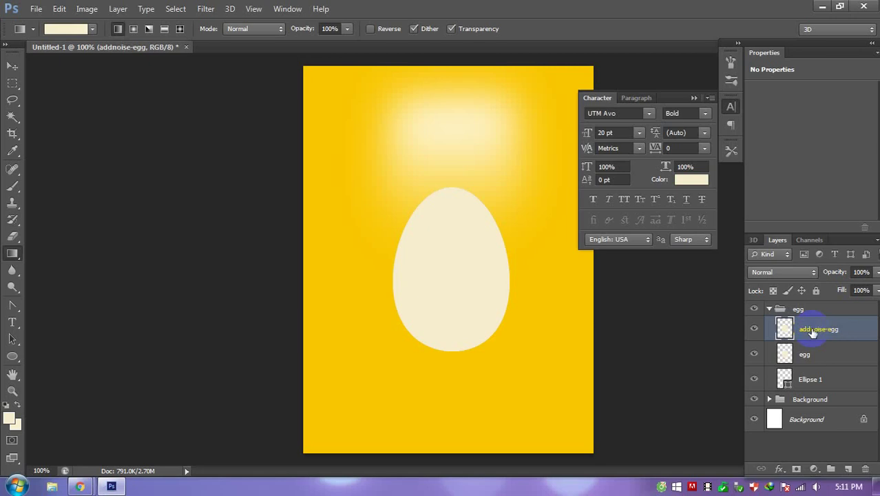
Step: Apply Filter > Noise > Add Noise at 1% Uniform to the addnoise-egg layer
click(205, 9)
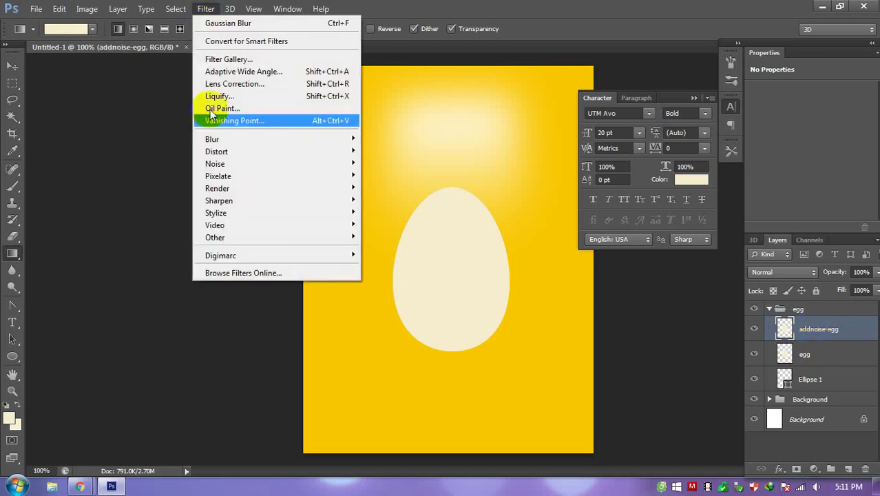
mouse_move(215, 164)
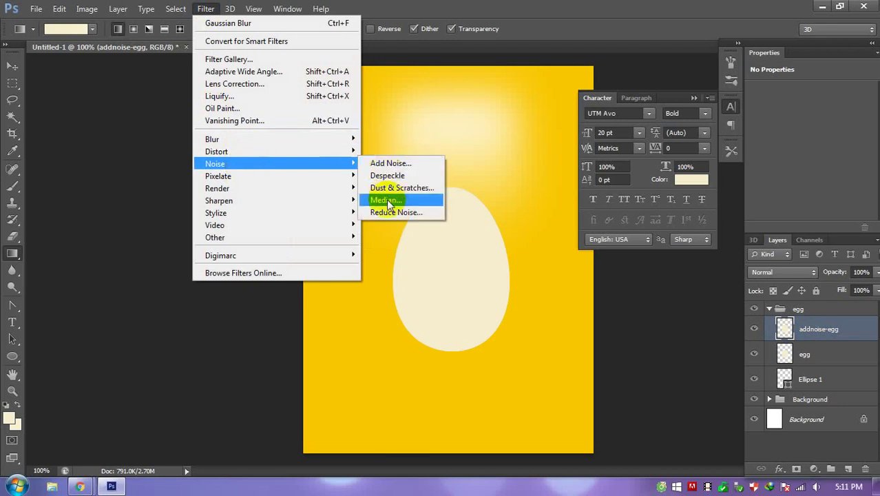
click(390, 164)
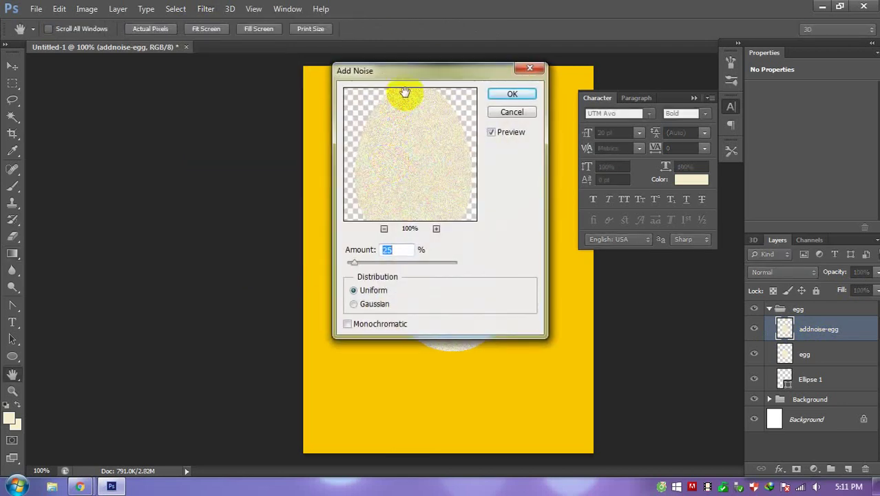
drag(382, 71, 213, 116)
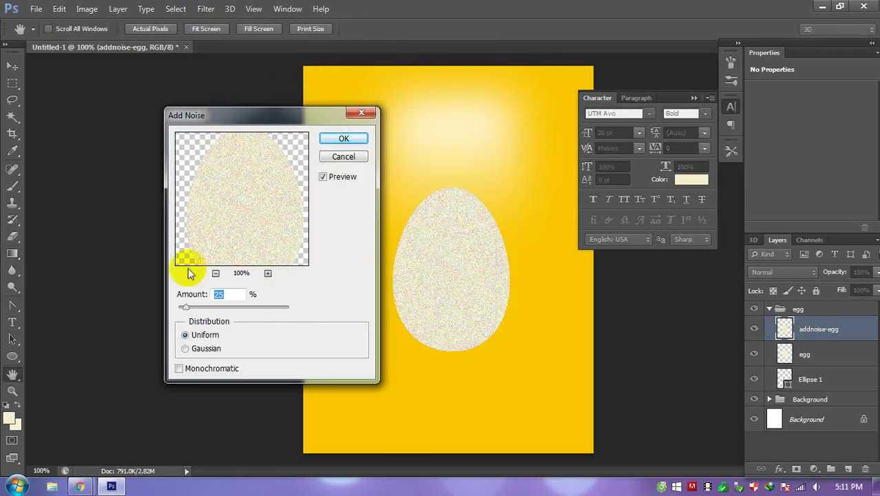
drag(183, 311, 180, 312)
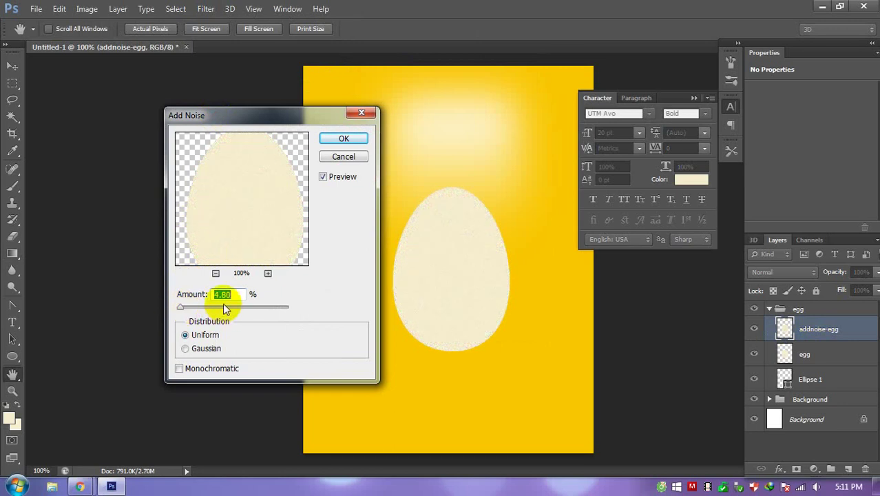
text(2)
key(BackSpace)
text(1)
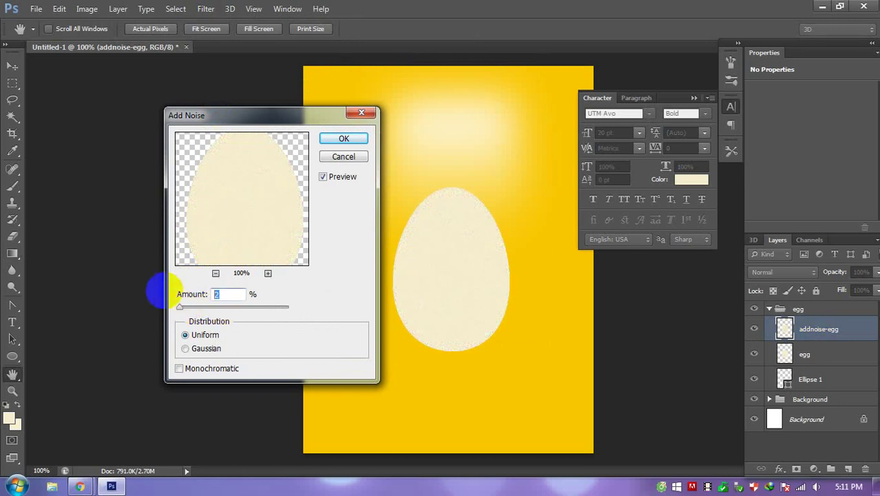
click(338, 139)
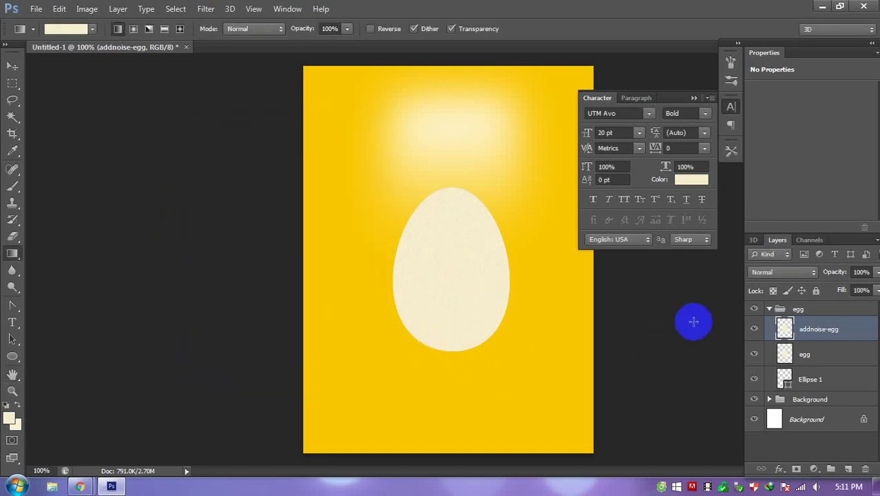
Step: Try an Inner Shadow on the egg layer through its Blending Options
click(802, 363)
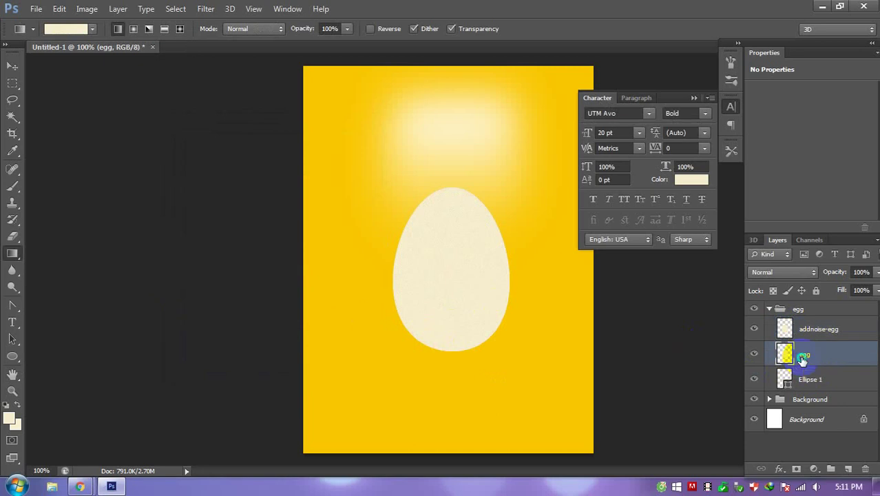
right_click(803, 359)
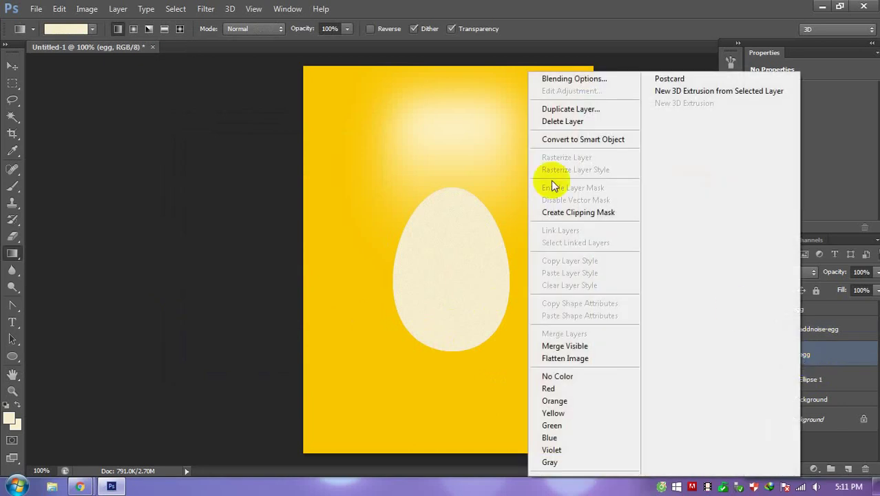
click(618, 82)
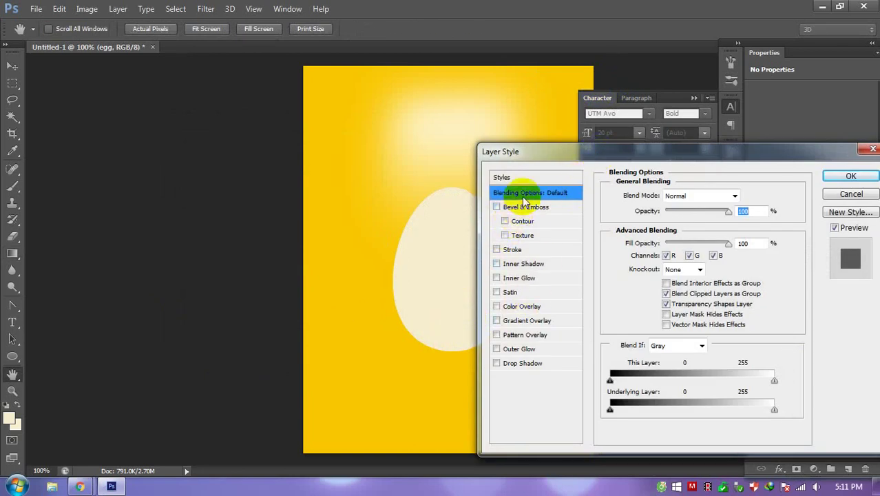
click(520, 264)
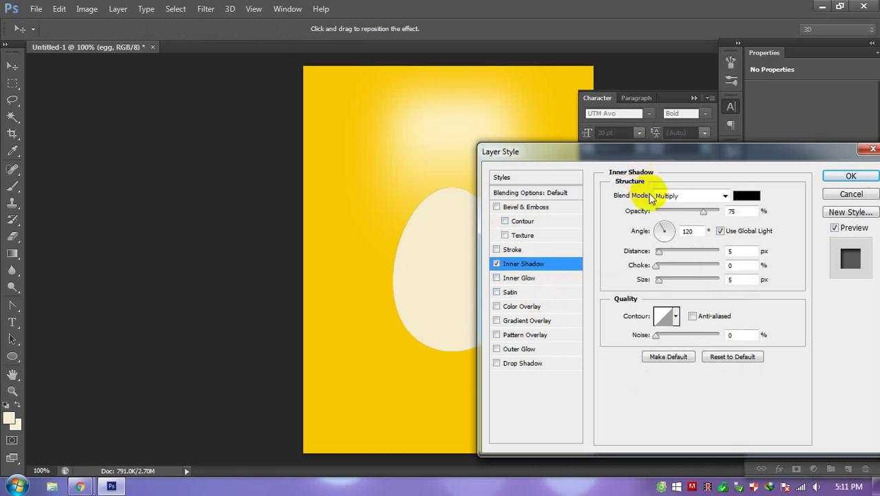
double_click(687, 231)
text(-45)
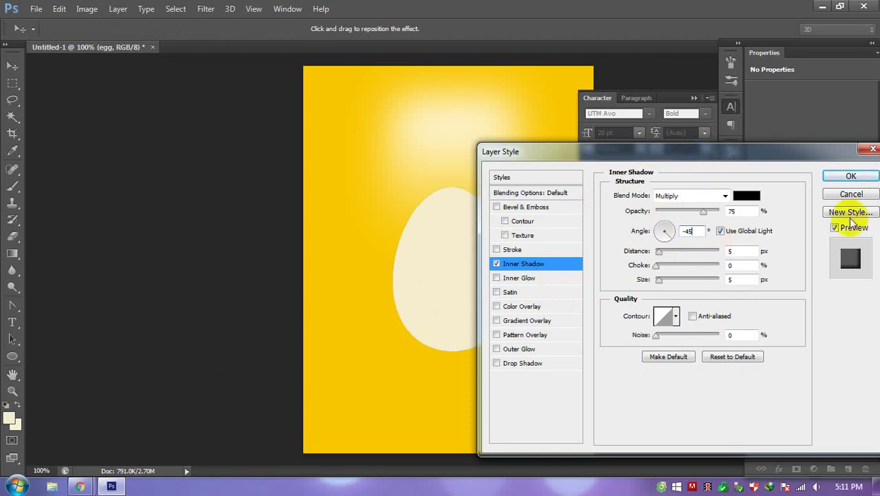
click(851, 177)
Step: Reset default colours, turn the egg's Inner Shadow back off, and make white the foreground
click(7, 407)
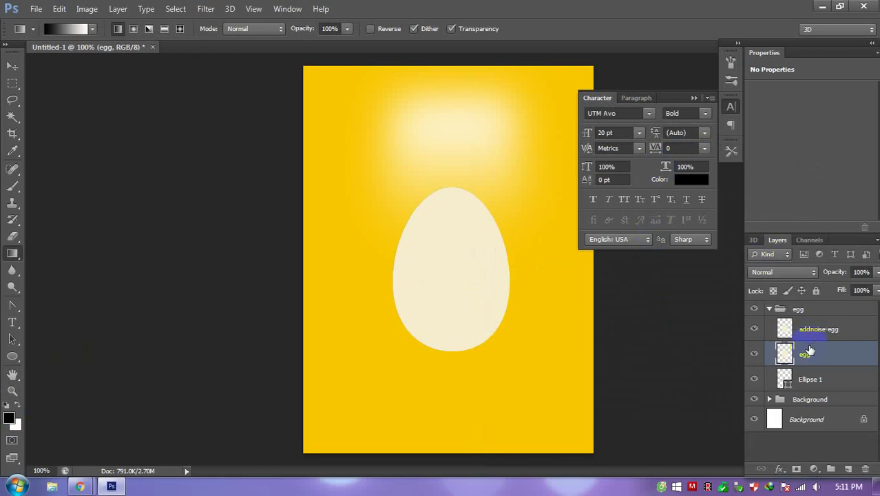
right_click(807, 363)
click(604, 78)
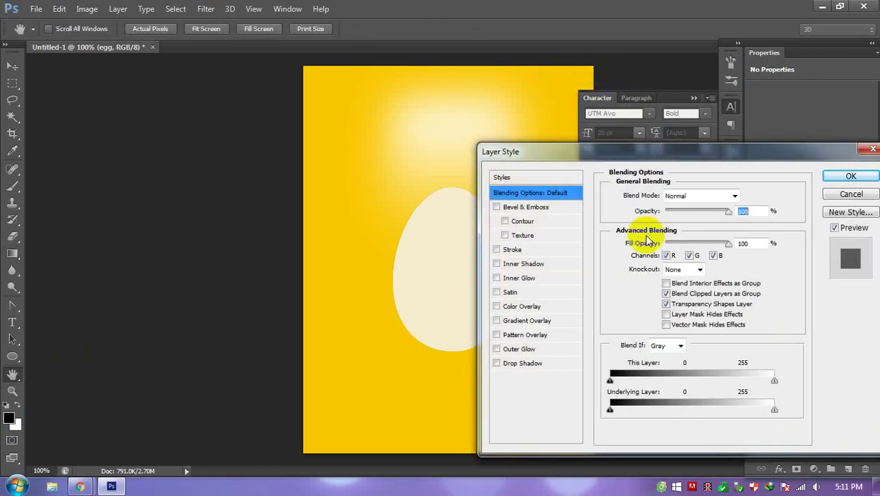
click(525, 266)
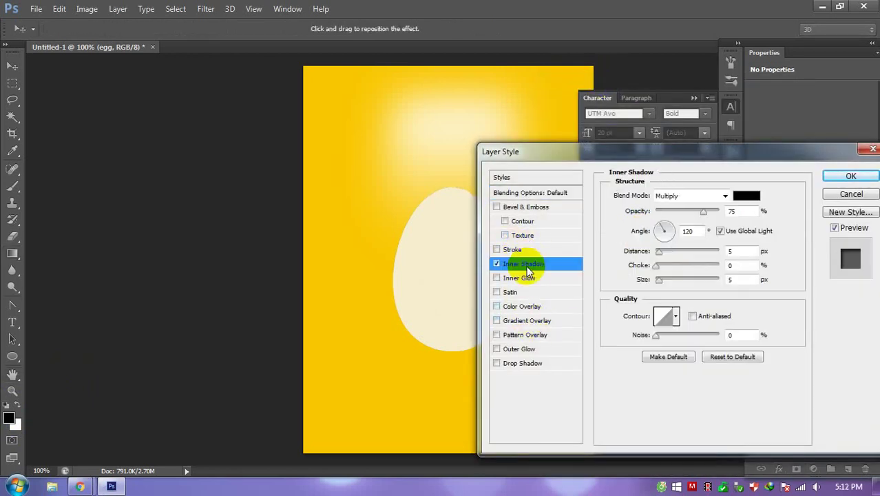
drag(648, 153, 756, 164)
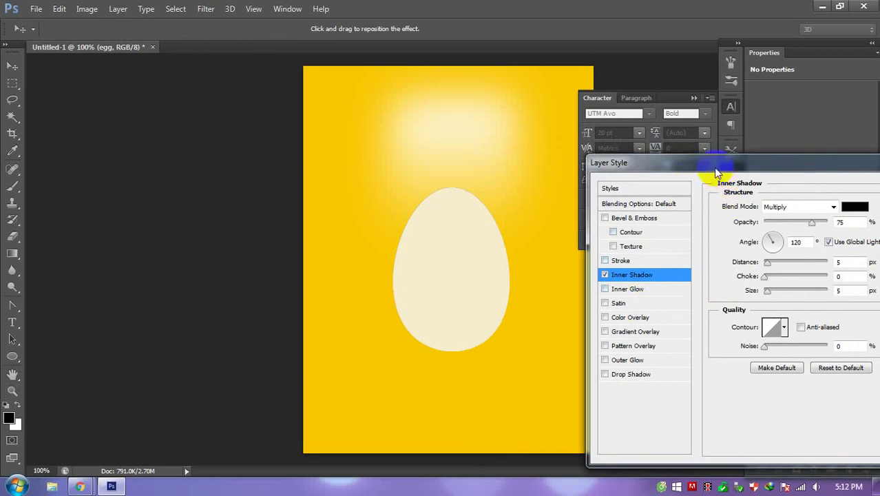
drag(714, 167, 641, 148)
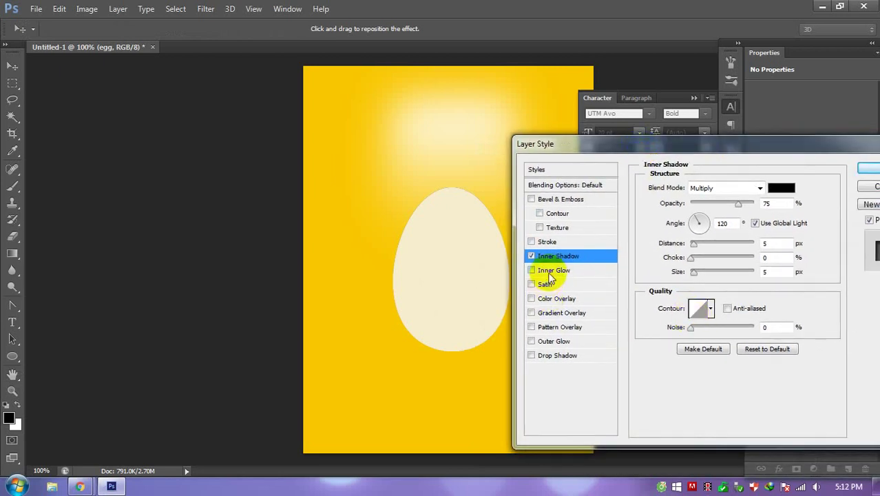
click(532, 255)
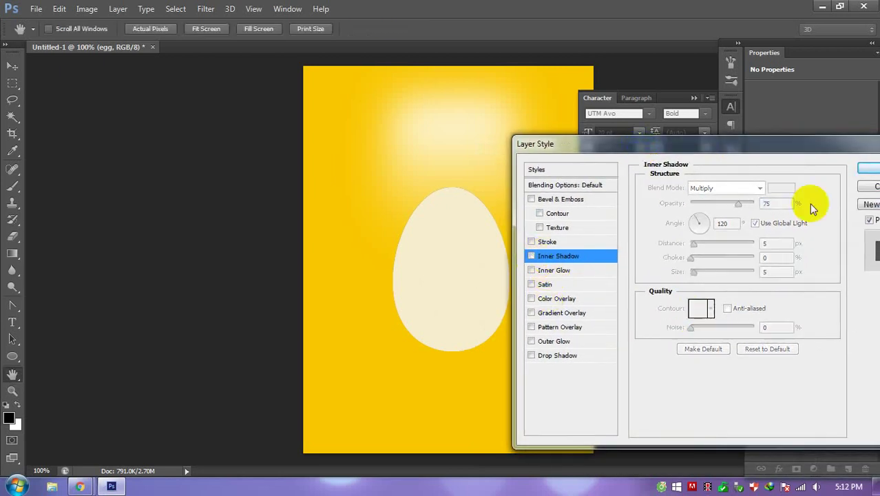
click(868, 186)
key(g)
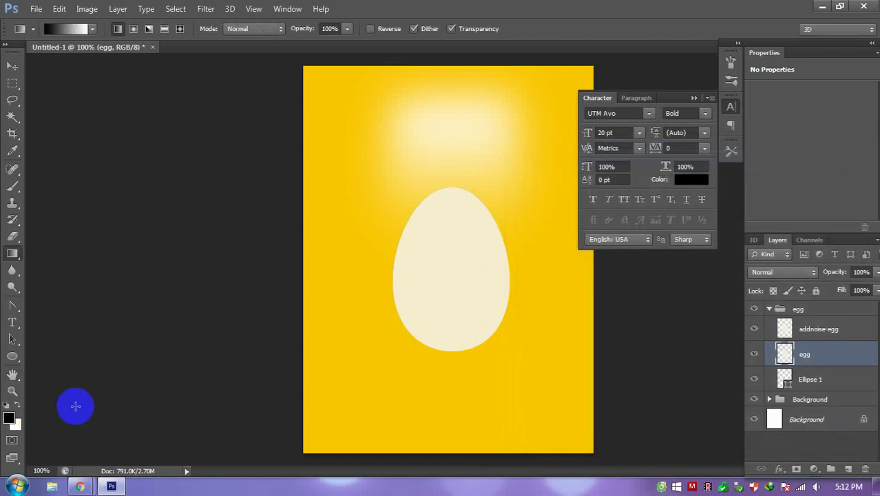
click(17, 405)
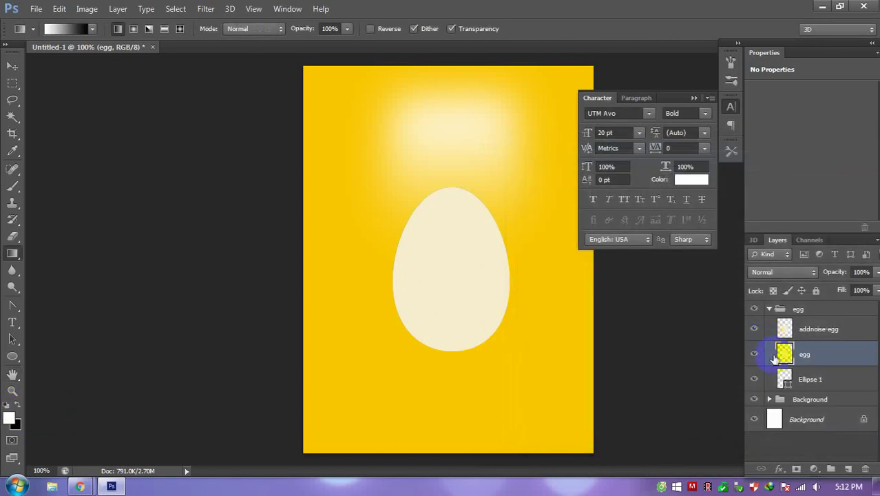
Step: Give the egg layer an Inner Shadow with a -45° angle
right_click(775, 357)
click(758, 53)
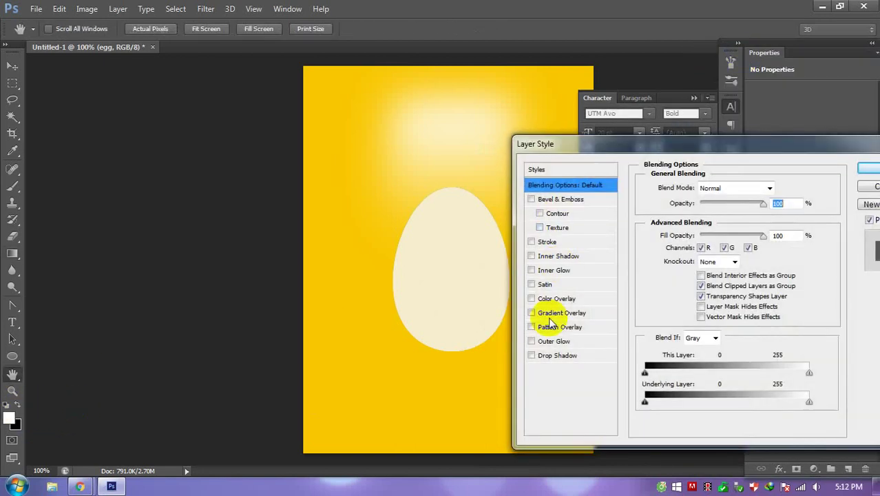
click(564, 256)
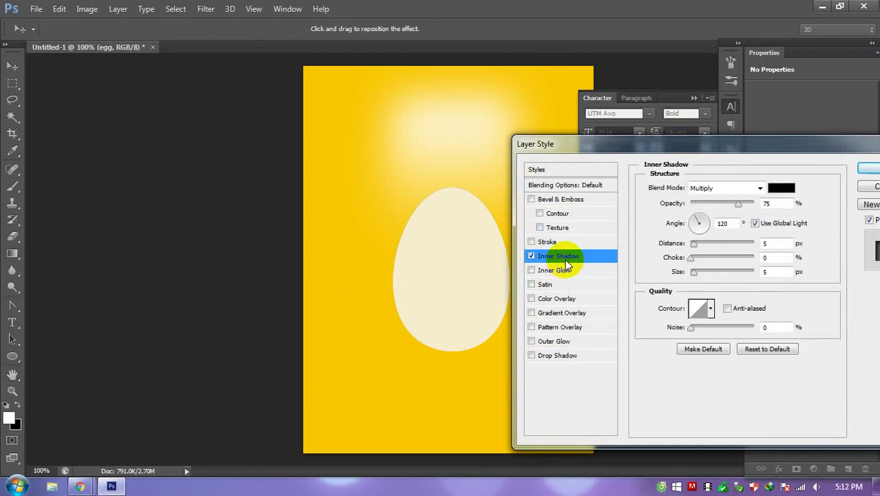
click(730, 224)
text(-45)
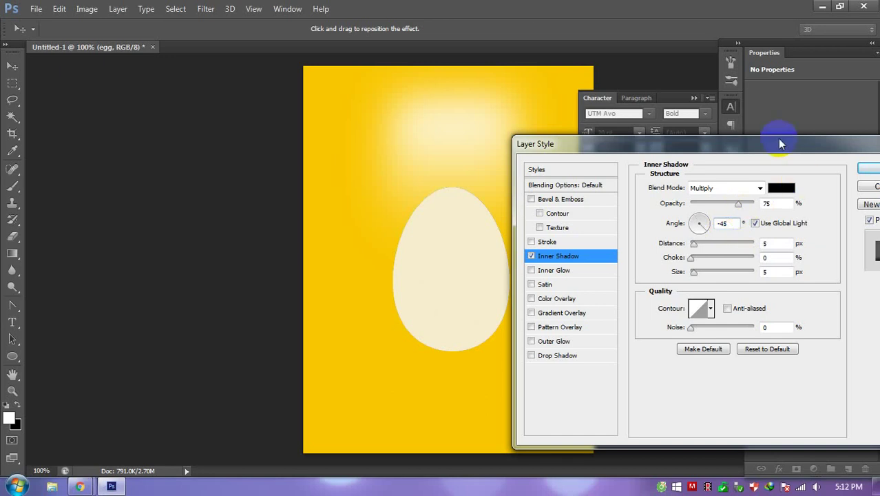
drag(778, 140, 296, 122)
click(402, 149)
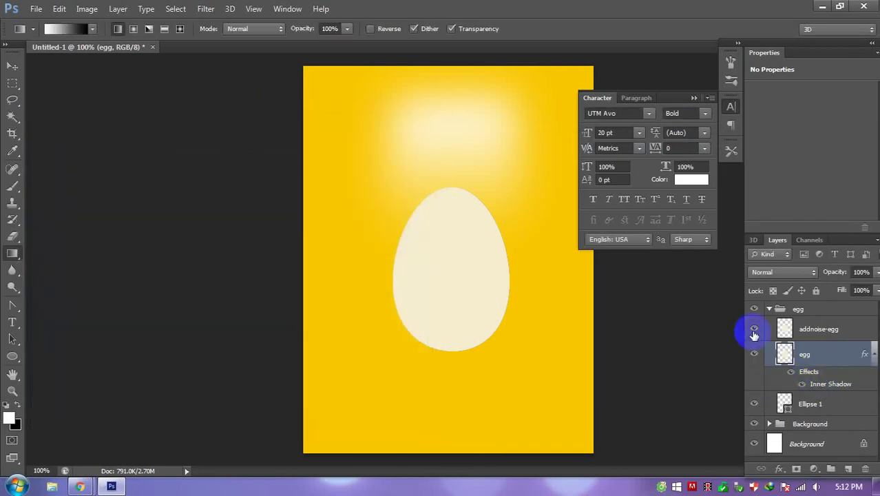
Step: Hide the addnoise-egg layer so the egg's dark shadow edge shows
click(757, 332)
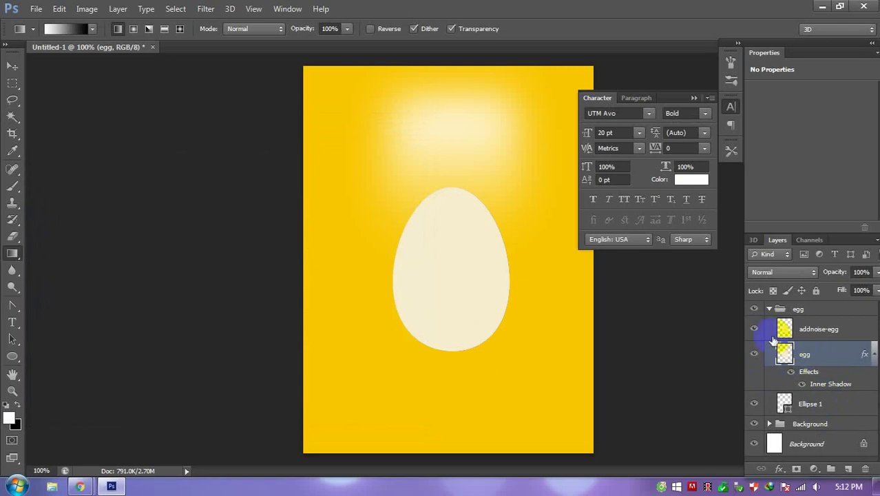
click(754, 331)
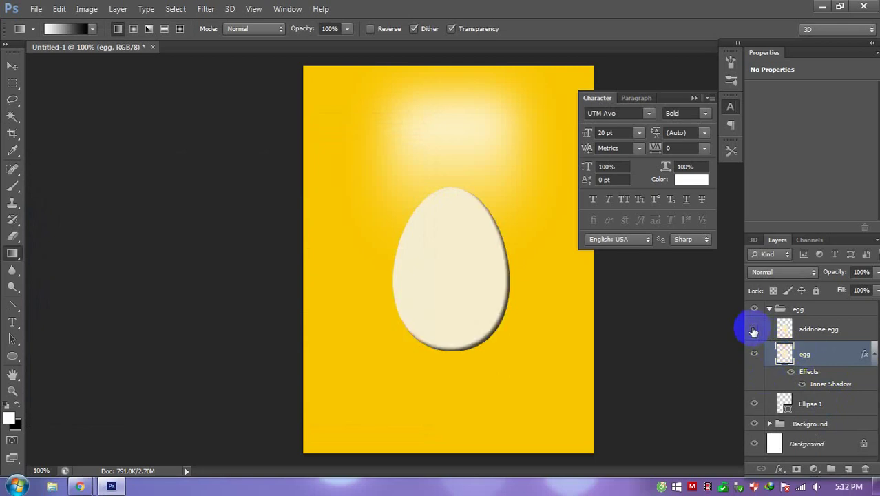
click(754, 331)
right_click(804, 355)
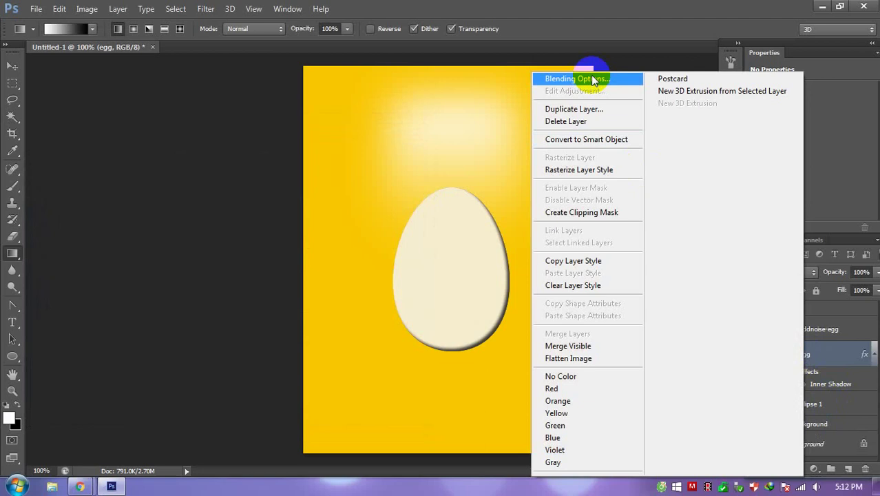
Step: Clear the Inner Shadow layer style from the egg layer
click(587, 76)
drag(296, 124, 404, 120)
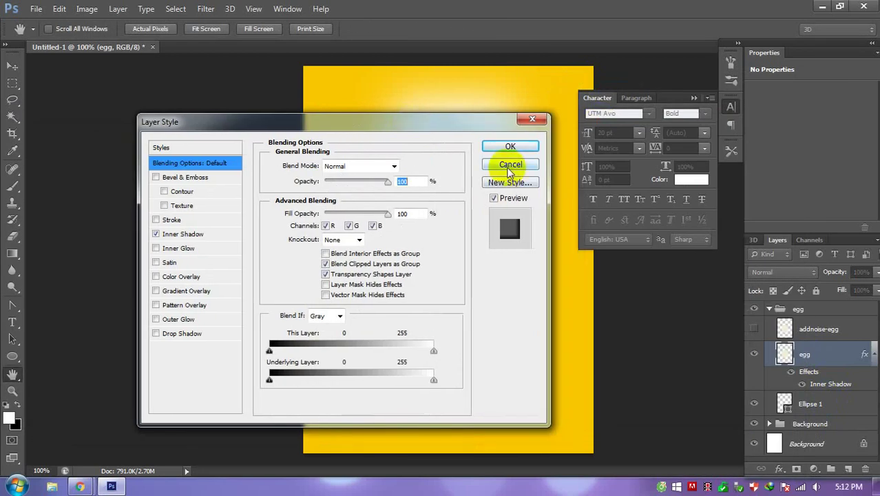
click(510, 166)
right_click(793, 356)
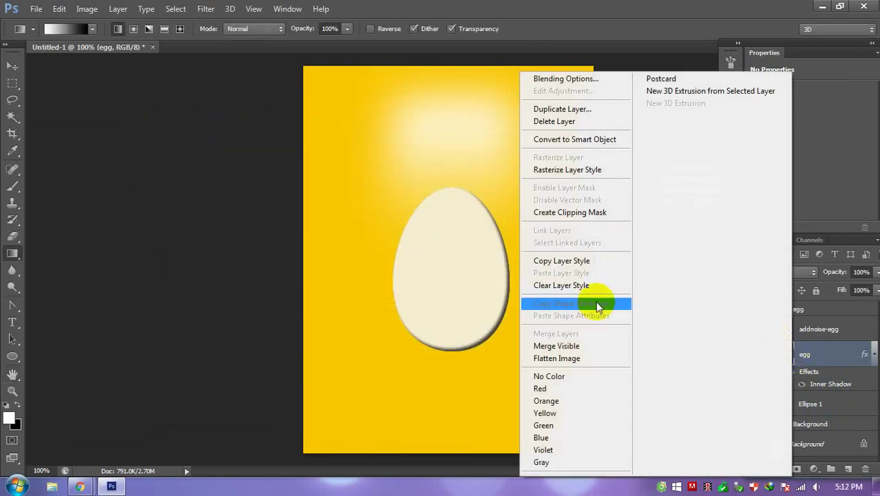
click(546, 285)
Step: Try enabling Inner Shadow in the addnoise-egg Blending Options, then cancel
click(810, 331)
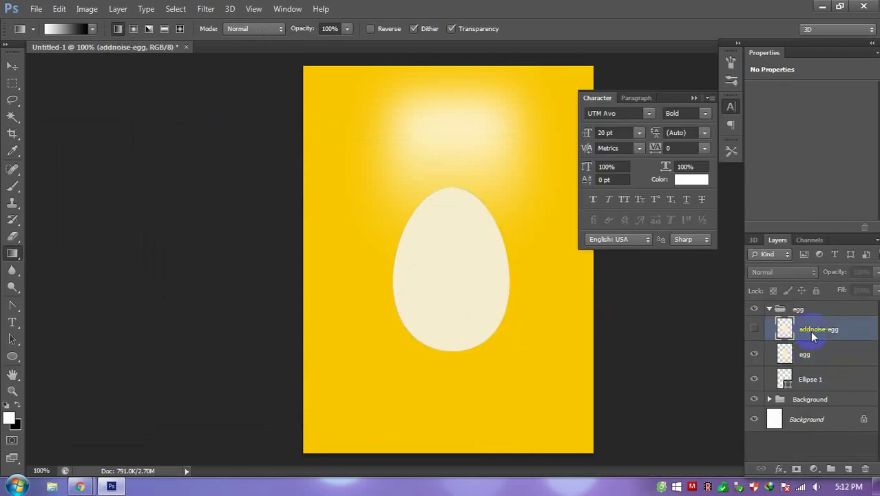
right_click(810, 331)
click(598, 78)
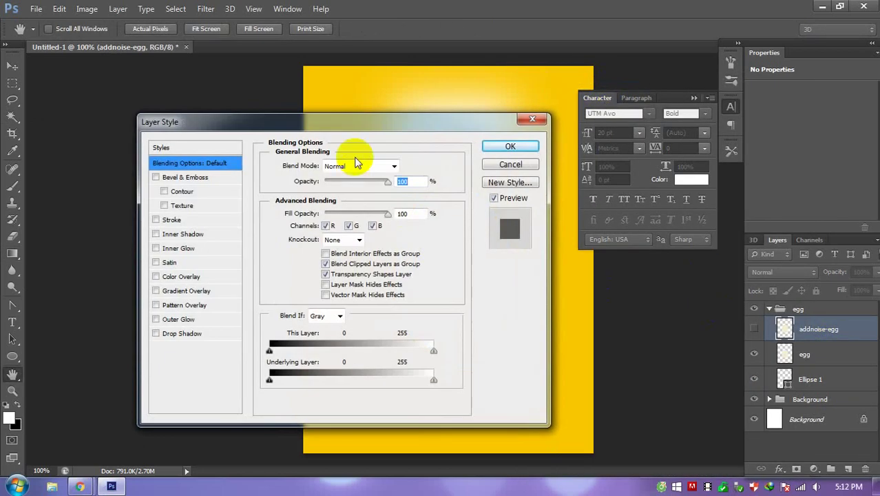
drag(366, 121, 646, 142)
click(467, 262)
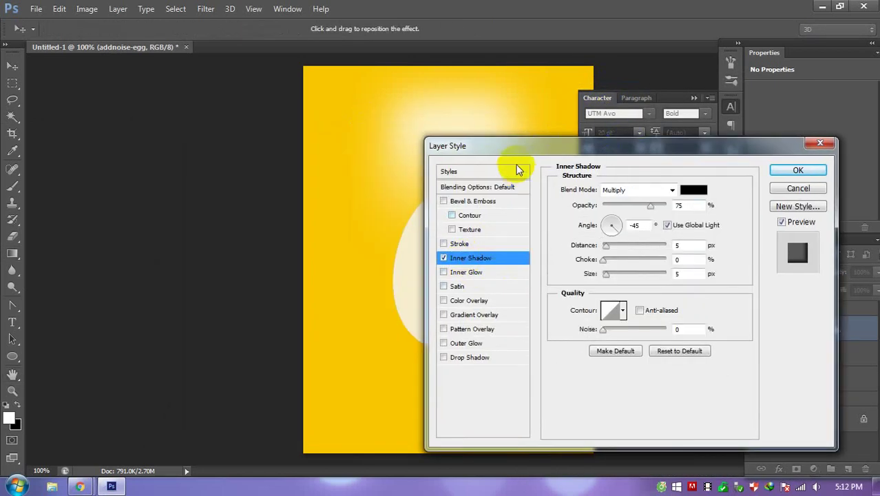
mouse_move(513, 153)
mouse_down()
mouse_move(647, 192)
mouse_move(241, 321)
mouse_up()
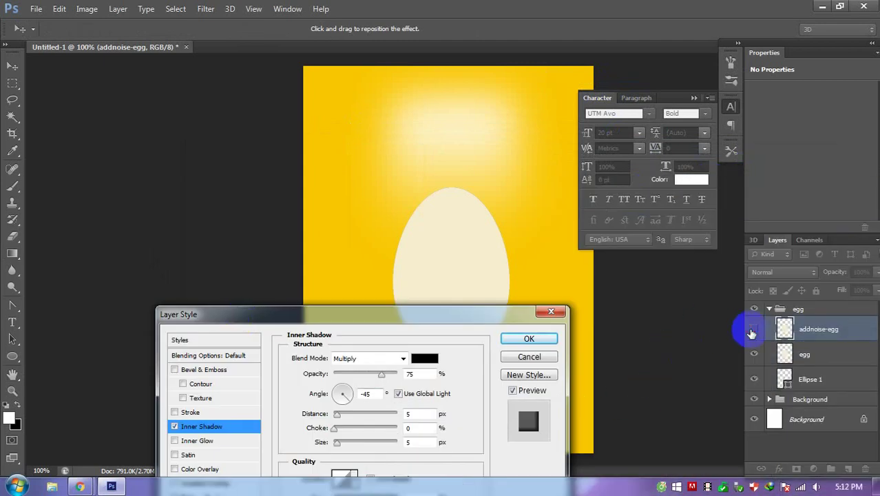
key(Escape)
Step: Add and apply an Inner Shadow on the addnoise-egg layer
right_click(813, 335)
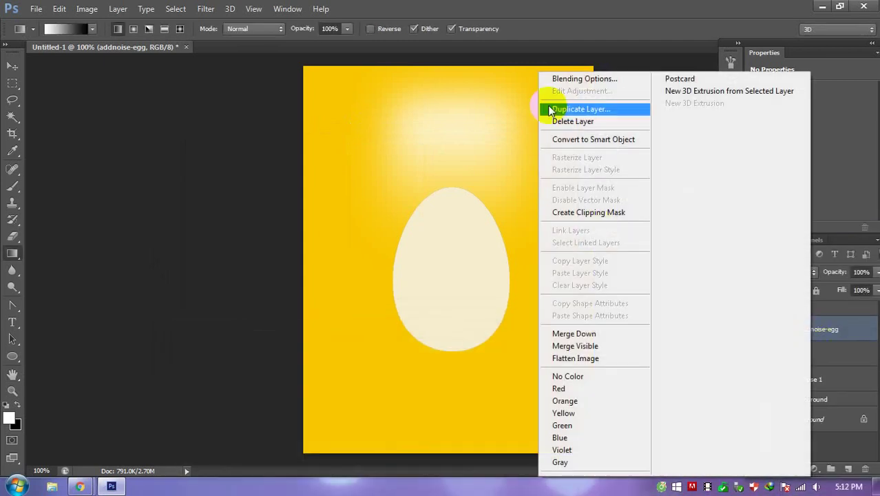
click(571, 82)
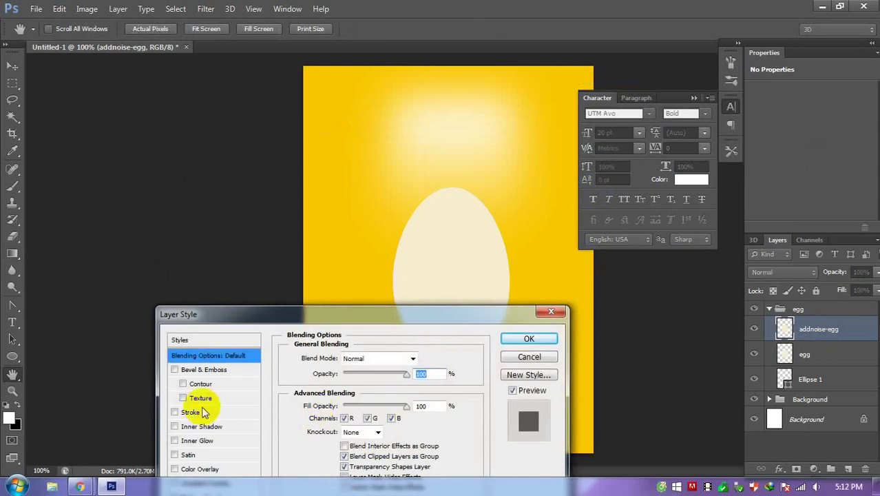
click(200, 426)
mouse_move(362, 317)
mouse_down()
mouse_move(261, 184)
mouse_move(211, 66)
mouse_move(315, 92)
mouse_move(273, 88)
mouse_up()
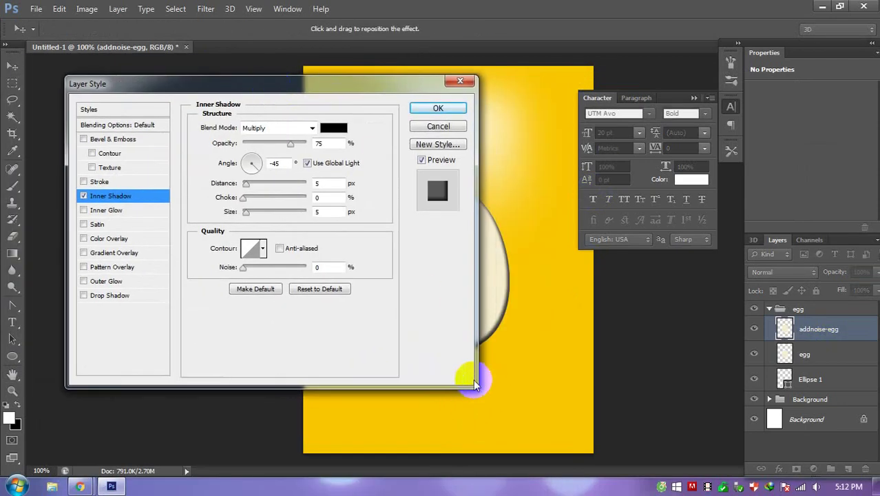
drag(338, 93, 736, 128)
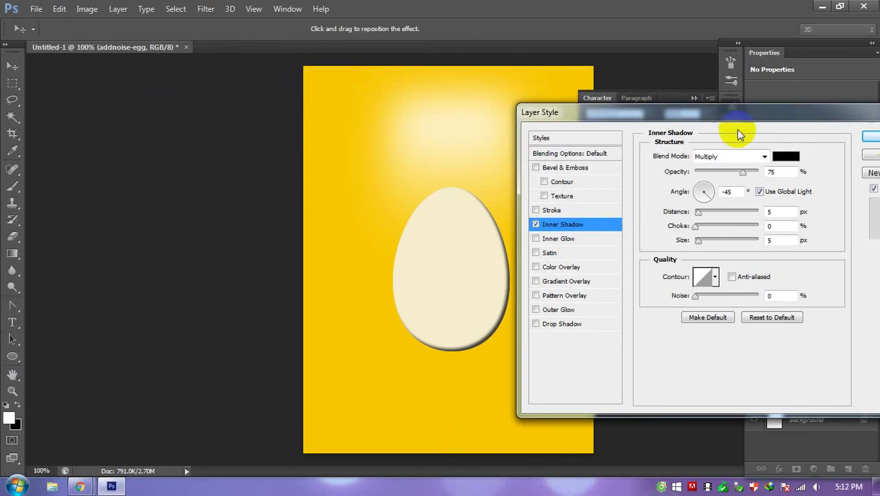
key(Return)
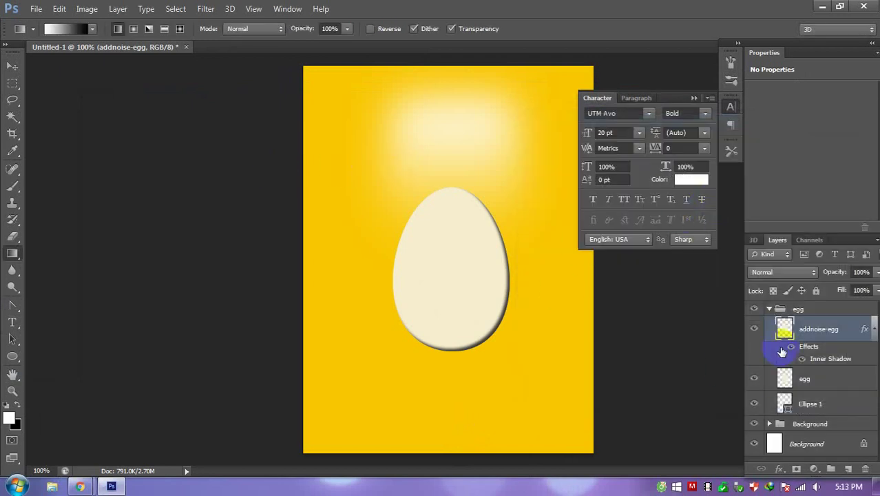
Step: Set the addnoise-egg Inner Shadow to distance 22 px, choke 10%, size 35 px, opacity 41%
right_click(801, 329)
click(574, 79)
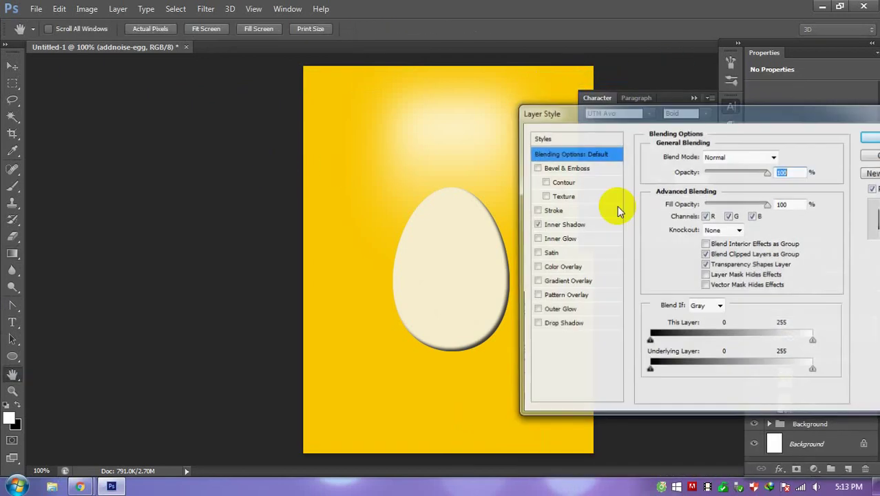
click(559, 225)
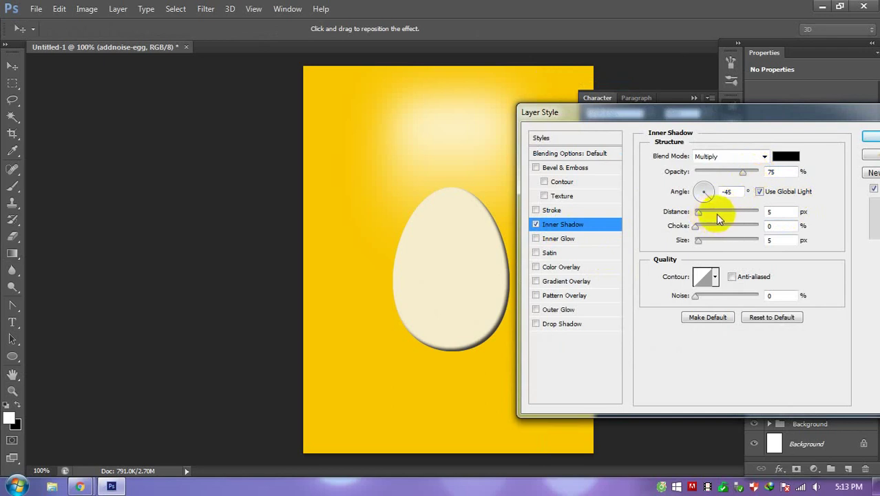
mouse_move(698, 212)
mouse_down()
mouse_move(708, 214)
mouse_move(702, 230)
mouse_up()
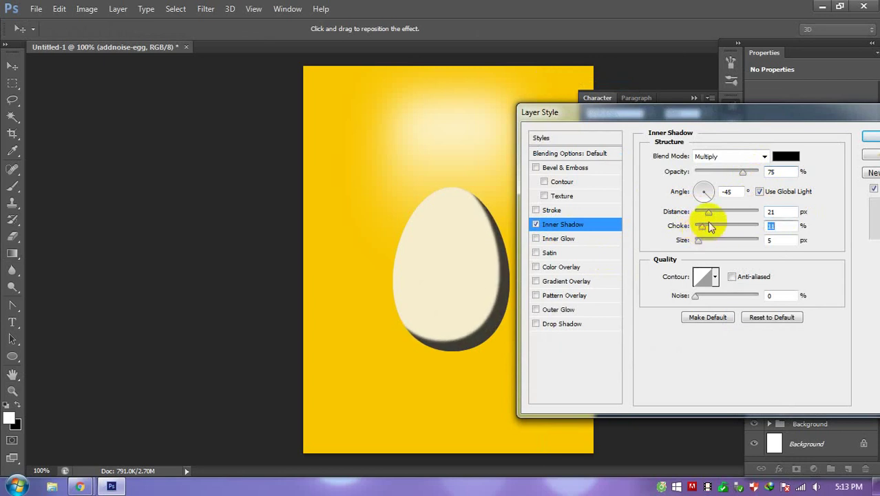
drag(703, 230, 709, 242)
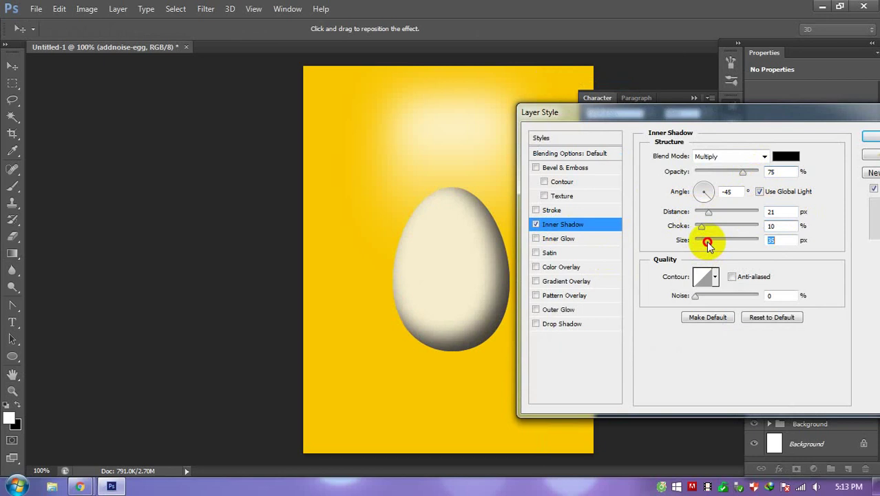
drag(710, 243, 708, 244)
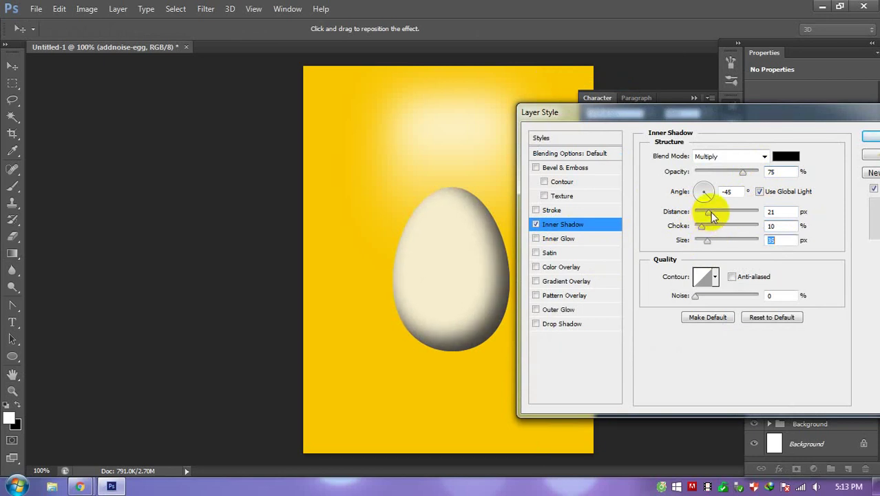
drag(712, 213, 709, 215)
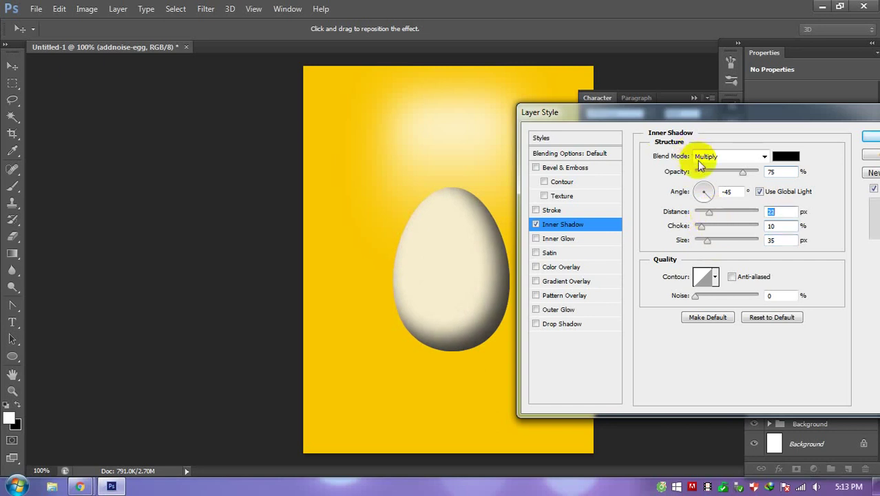
drag(729, 172, 724, 174)
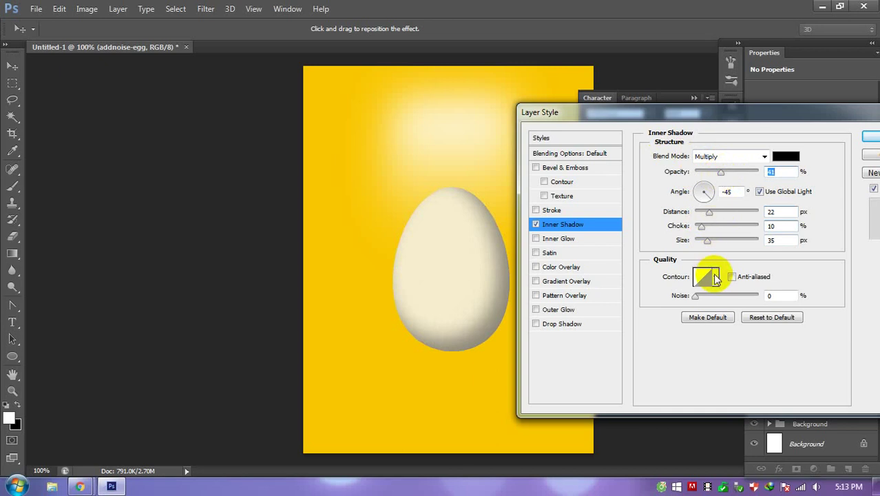
key(Return)
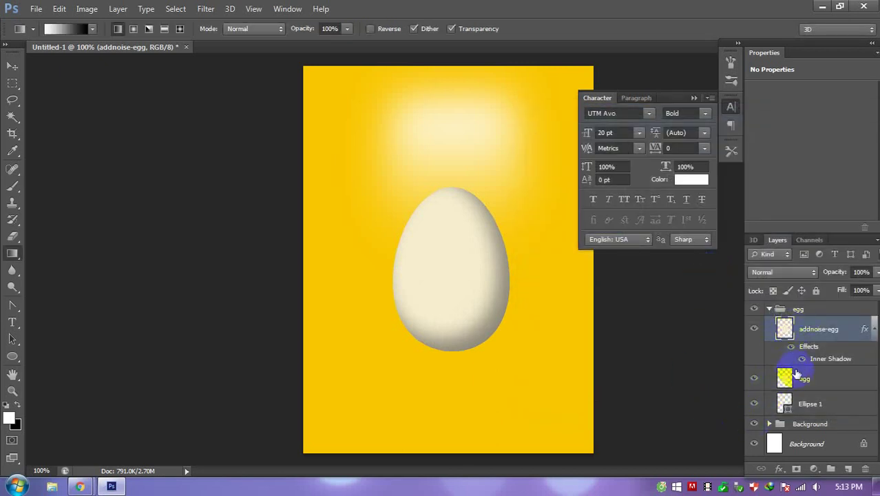
Step: Tighten the addnoise-egg Inner Shadow size to about 21 px and drop opacity to 28%
right_click(808, 334)
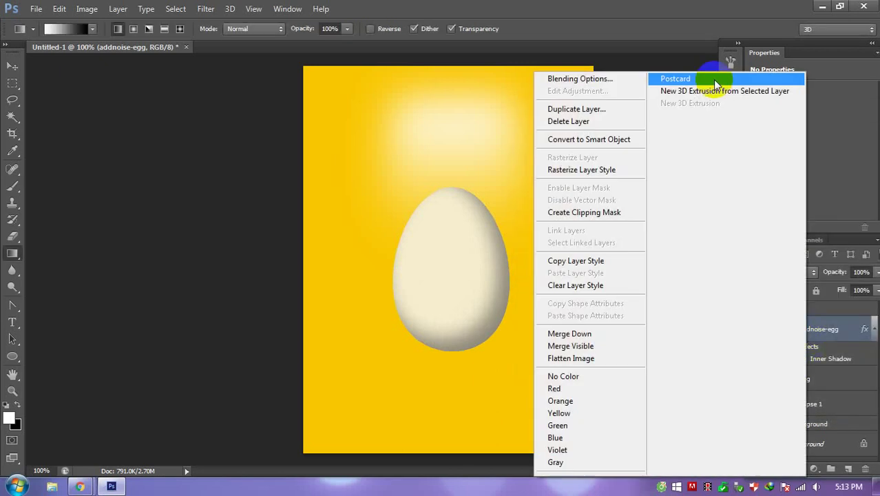
click(612, 78)
click(555, 224)
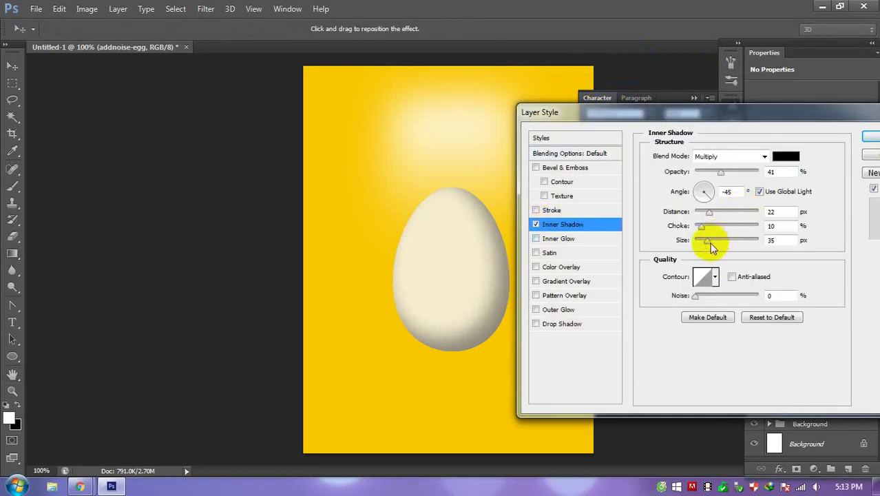
drag(712, 245, 705, 244)
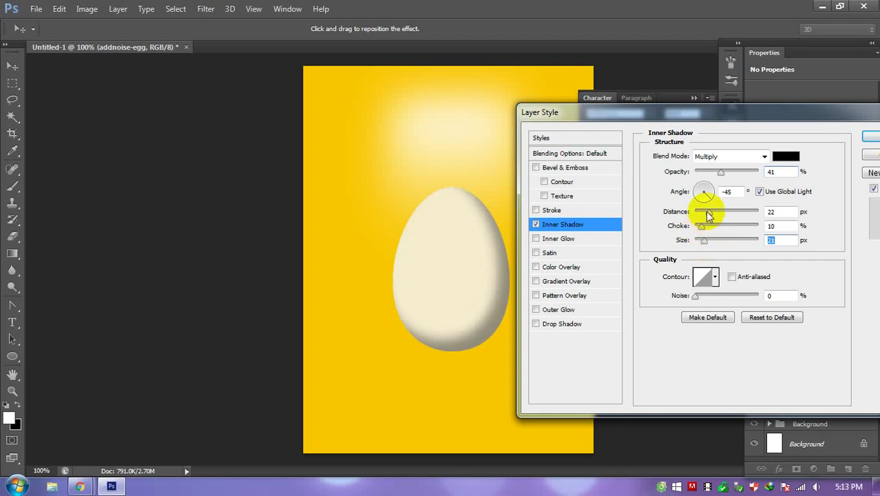
drag(721, 172, 713, 175)
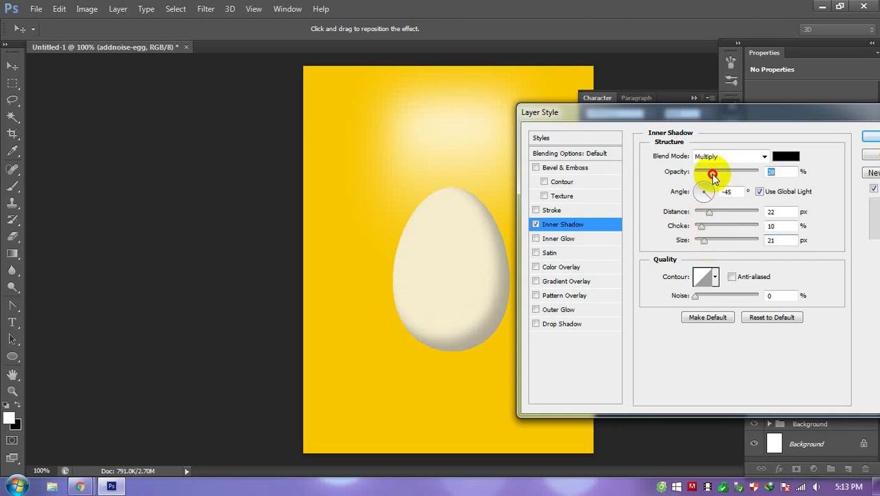
key(Return)
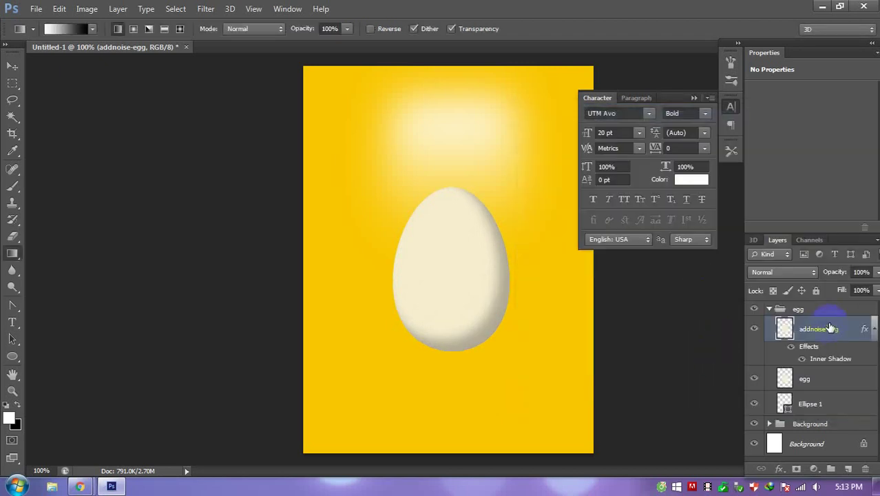
Step: Fill the egg outline with black on a new layer above addnoise-egg
ctrl+click(784, 383)
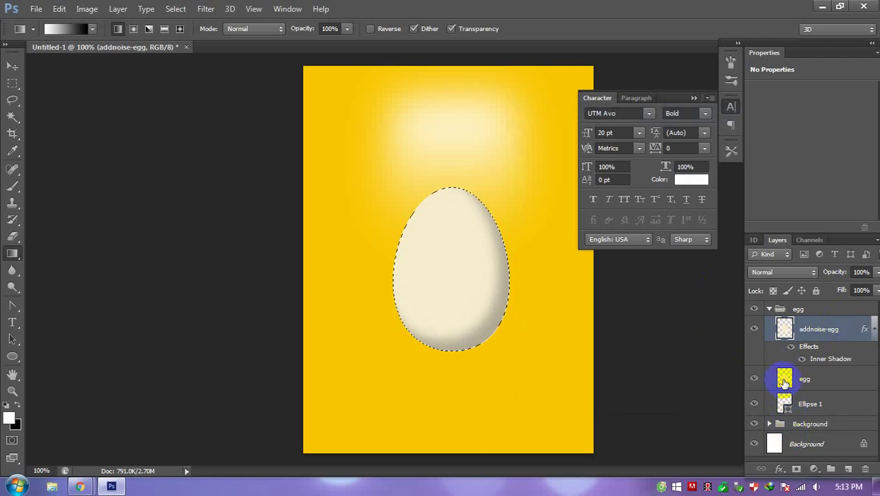
click(846, 469)
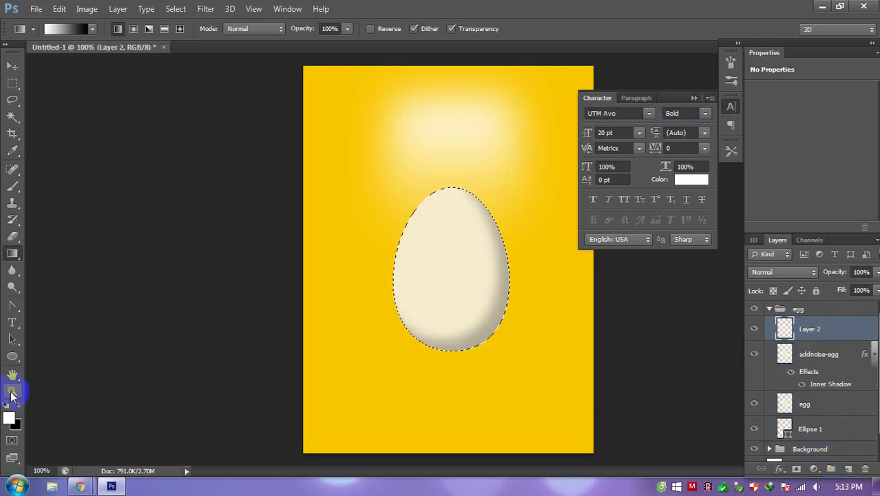
key(alt+BackSpace)
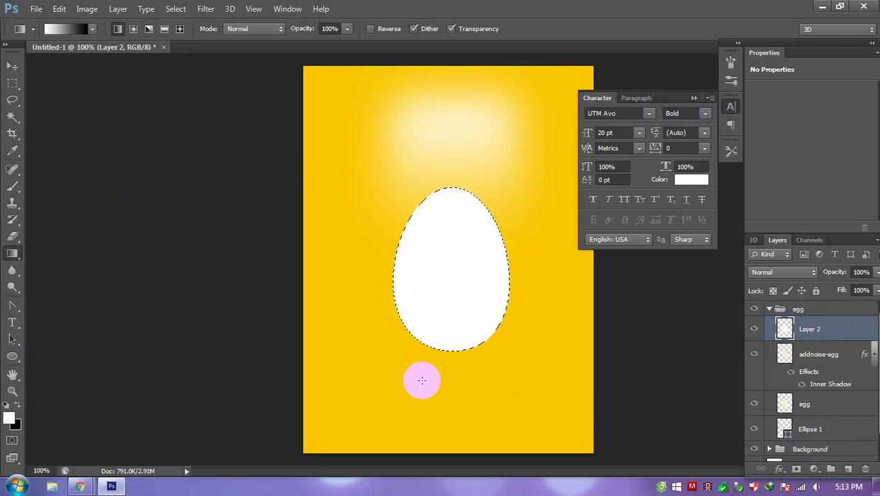
key(ctrl+BackSpace)
key(ctrl+d)
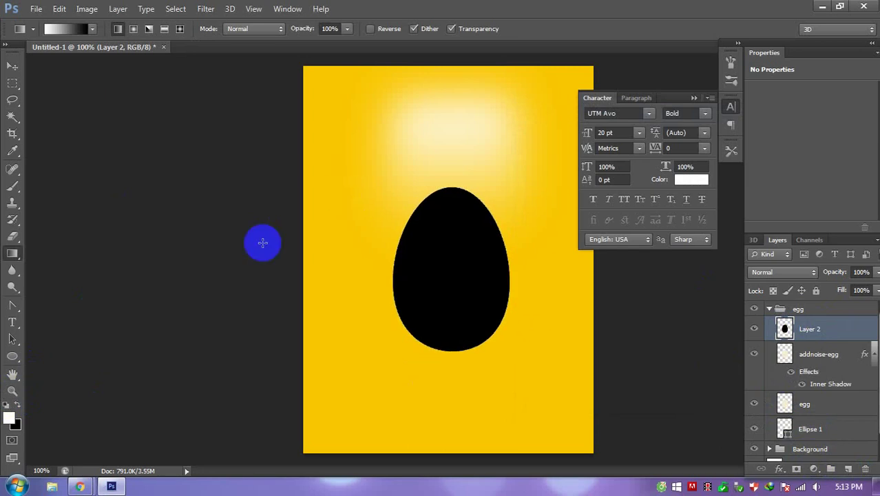
Step: Delete a 10 px feathered, up-left offset ellipse from the black fill, leaving a crescent
click(13, 84)
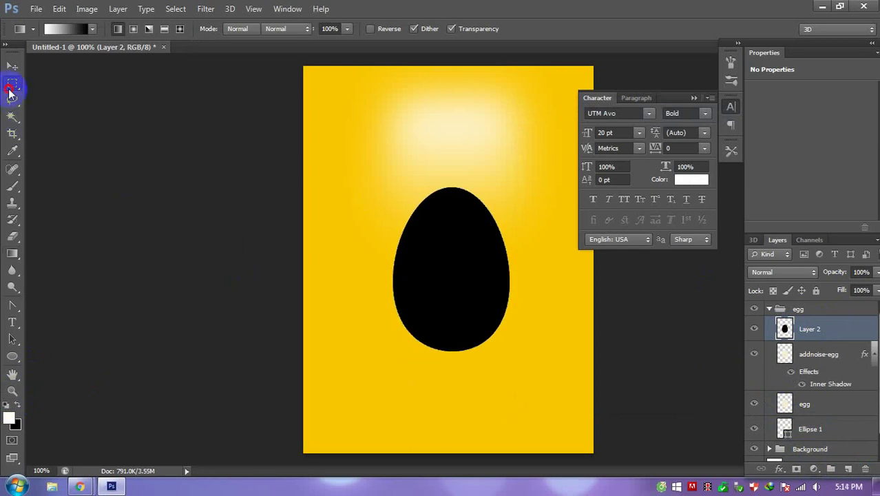
click(41, 97)
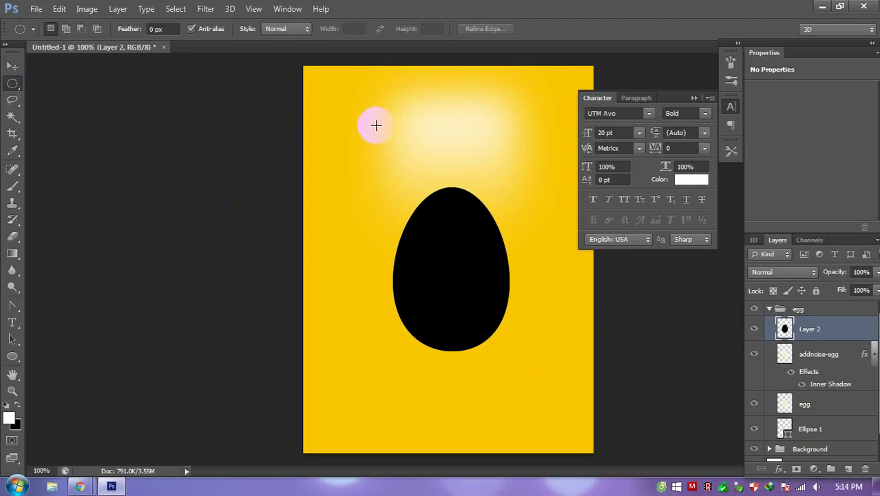
drag(372, 120, 496, 338)
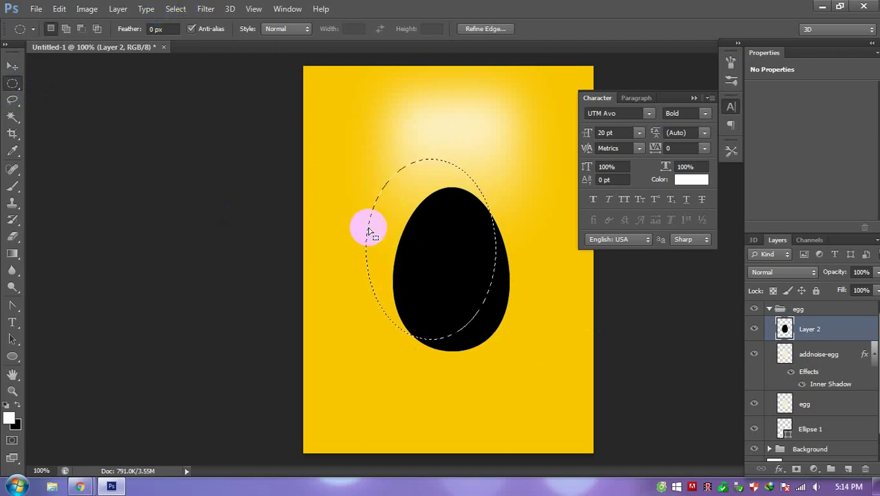
click(165, 14)
mouse_move(186, 151)
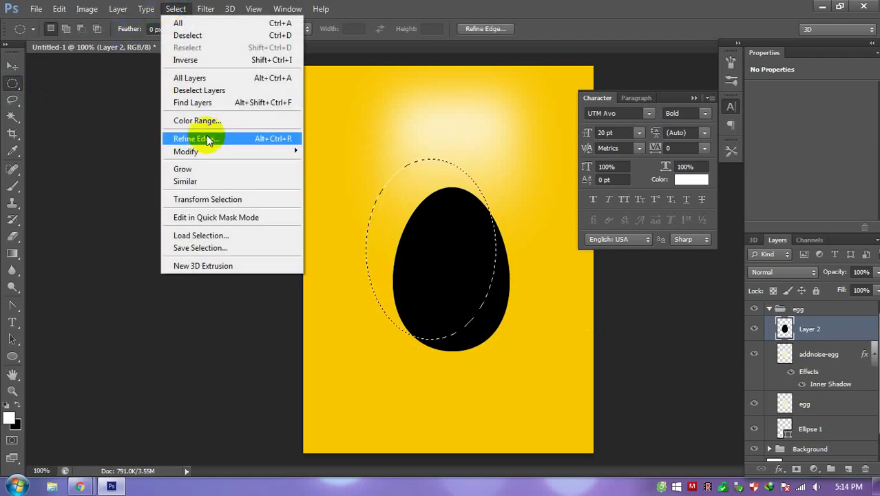
click(341, 199)
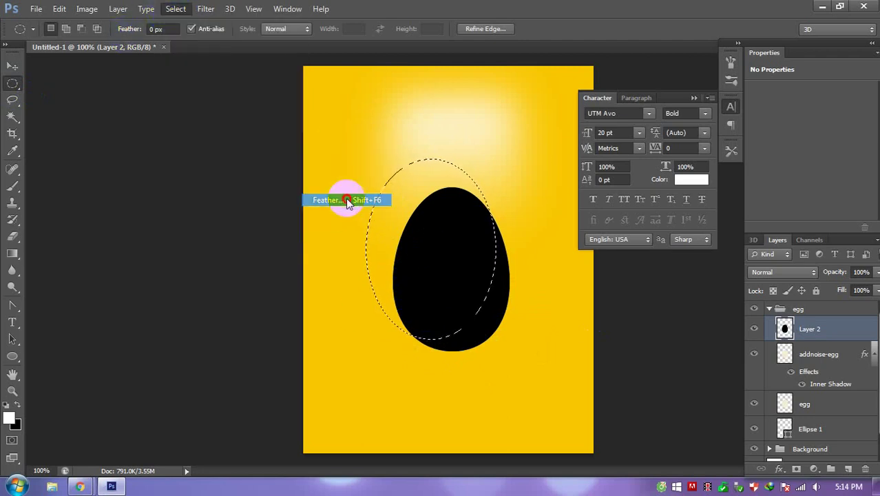
text(10)
key(Return)
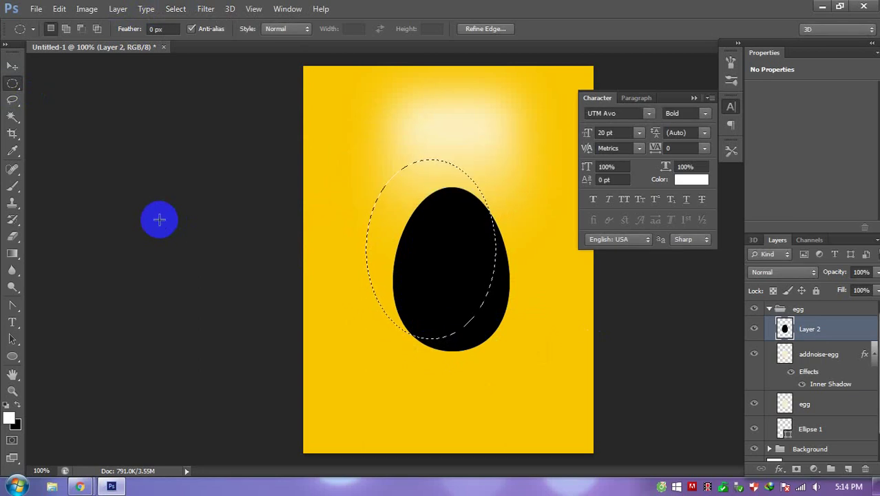
key(Delete)
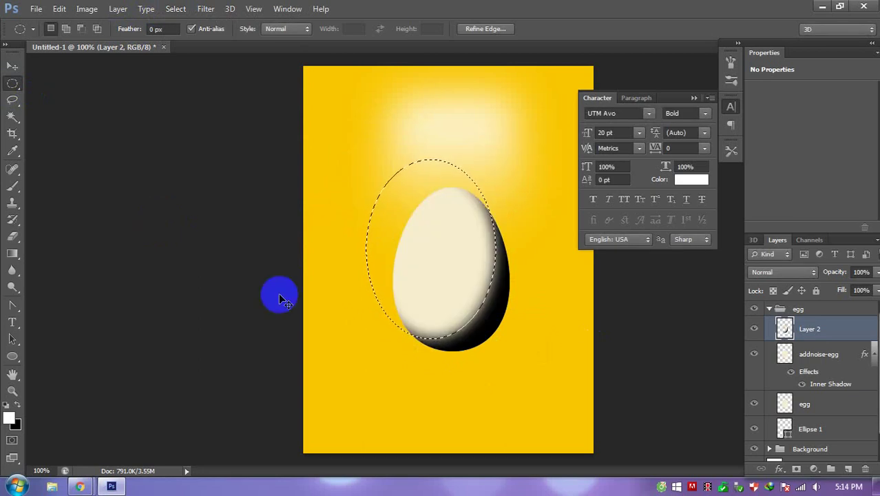
click(520, 256)
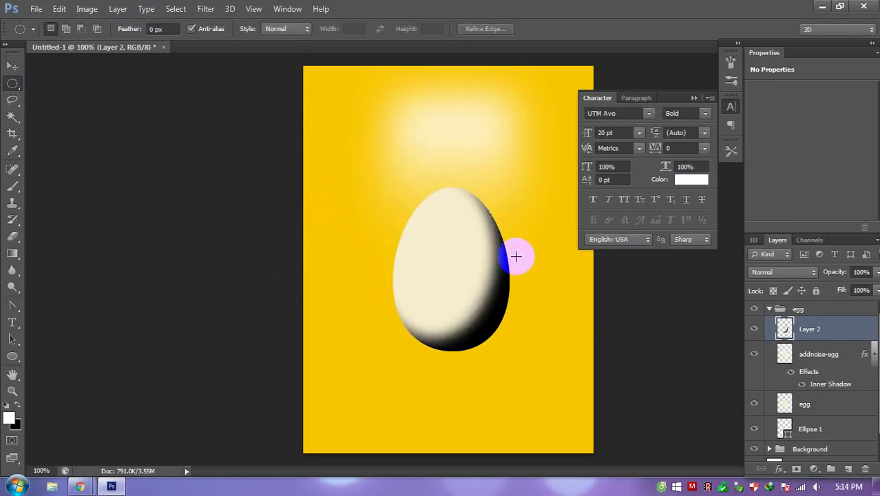
Step: Lower Layer 2 opacity to 10% and compare the egg with and without the shadow
click(878, 272)
drag(851, 290, 818, 290)
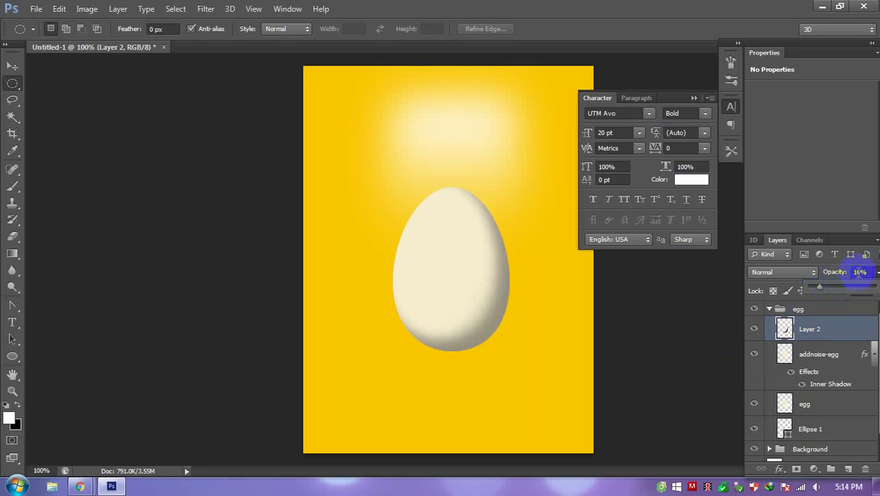
drag(846, 272, 833, 276)
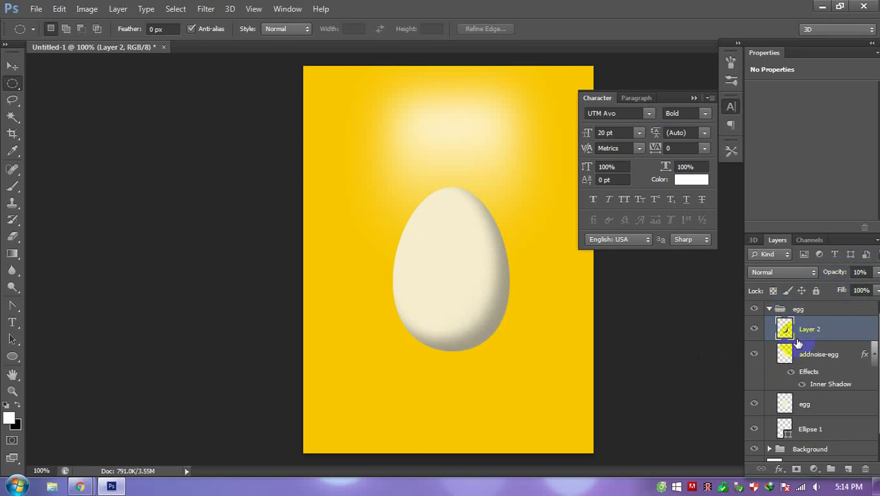
click(778, 334)
click(753, 329)
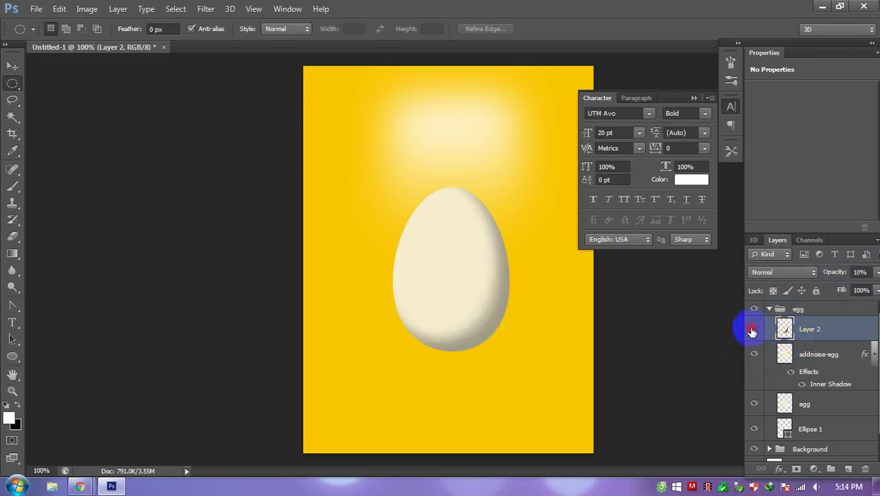
click(753, 330)
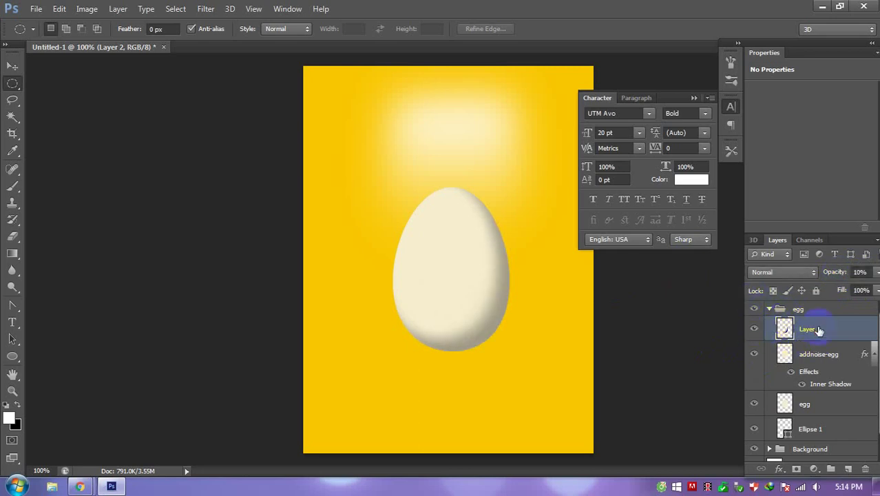
Step: Ctrl-click the egg layer thumbnail to load the egg outline as a selection
ctrl+click(786, 353)
ctrl+click(786, 355)
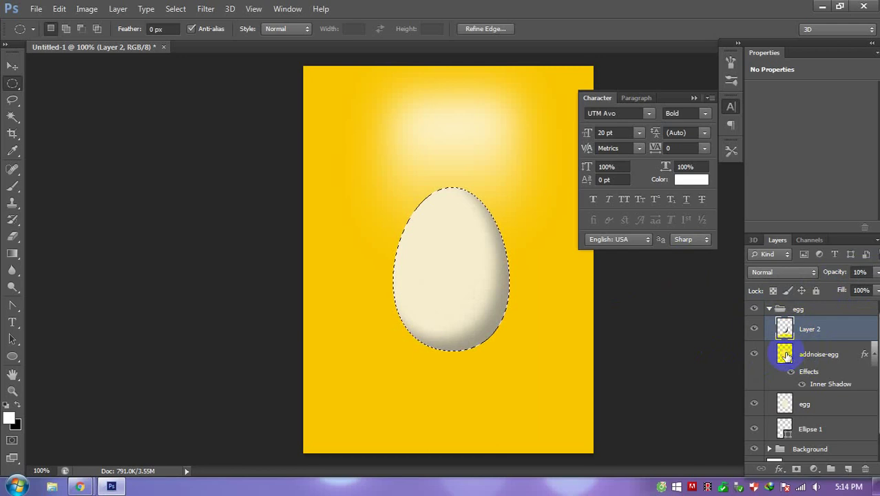
ctrl+click(786, 406)
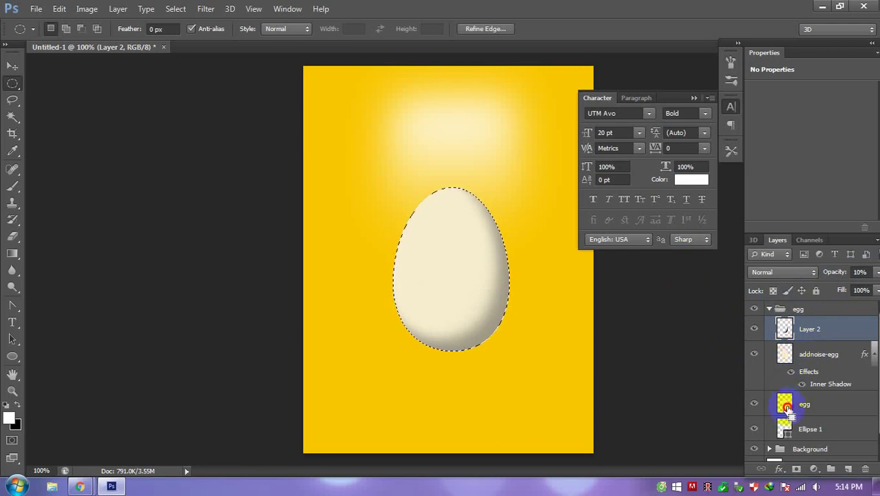
Step: Add a new top layer and make white the foreground colour
click(848, 469)
click(357, 281)
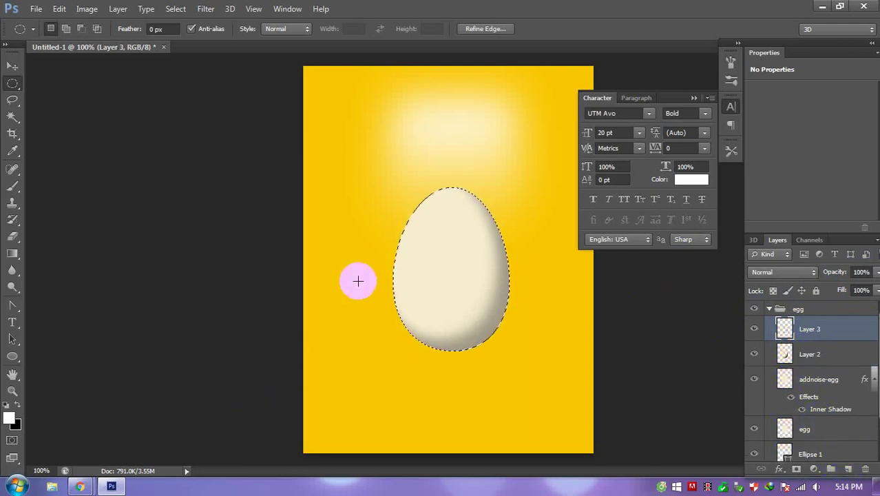
key(d)
key(x)
key(d)
key(x)
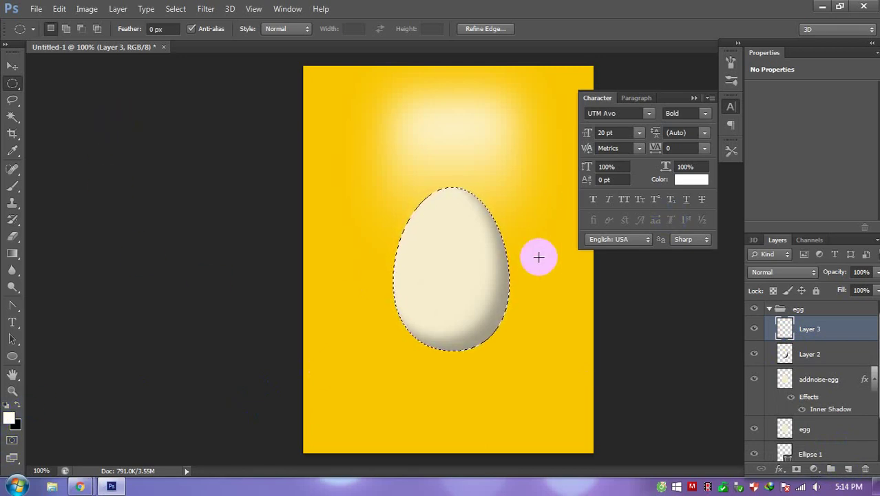
key(alt)
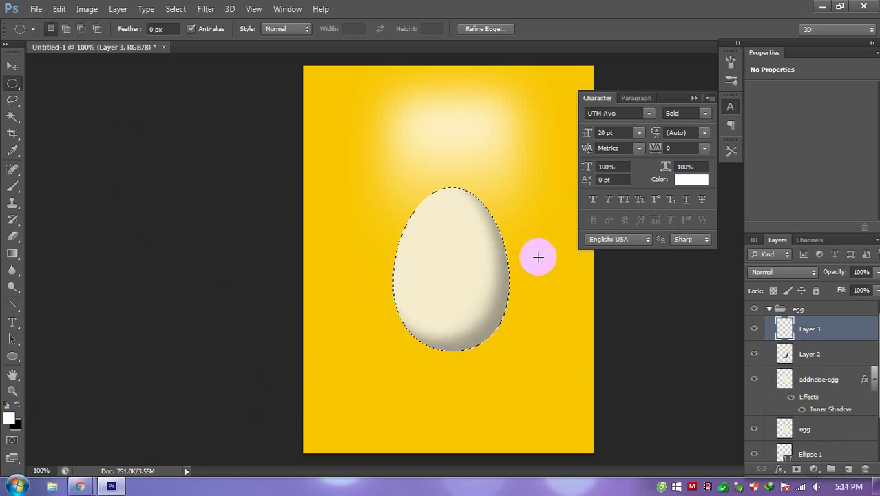
Step: Rename the layer Fill-colo-white, fill the egg selection with white, and deselect
double_click(811, 328)
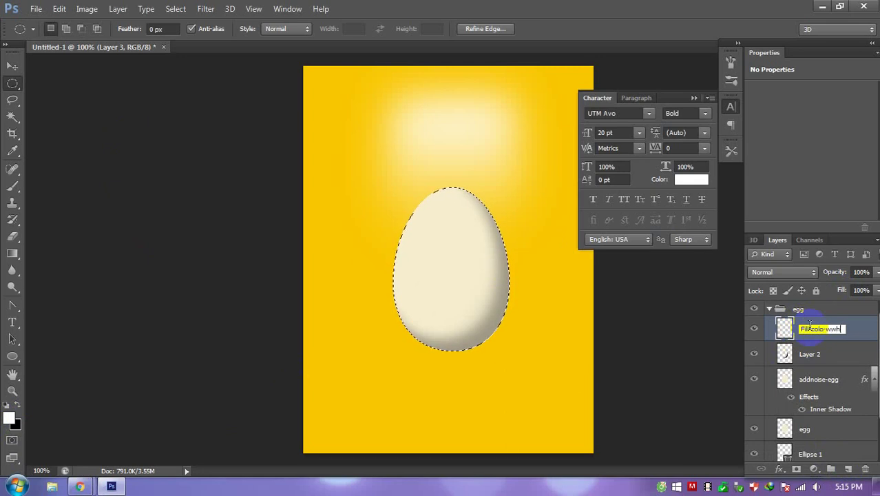
key(Return)
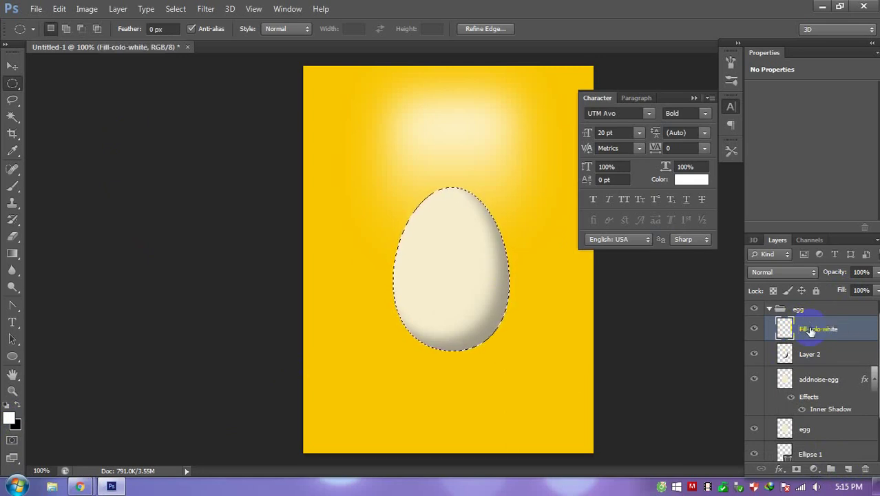
key(alt+BackSpace)
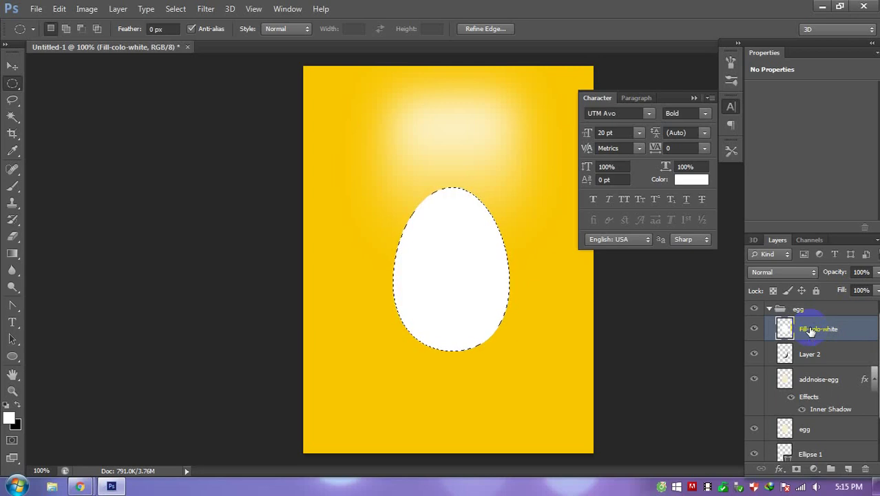
key(ctrl+d)
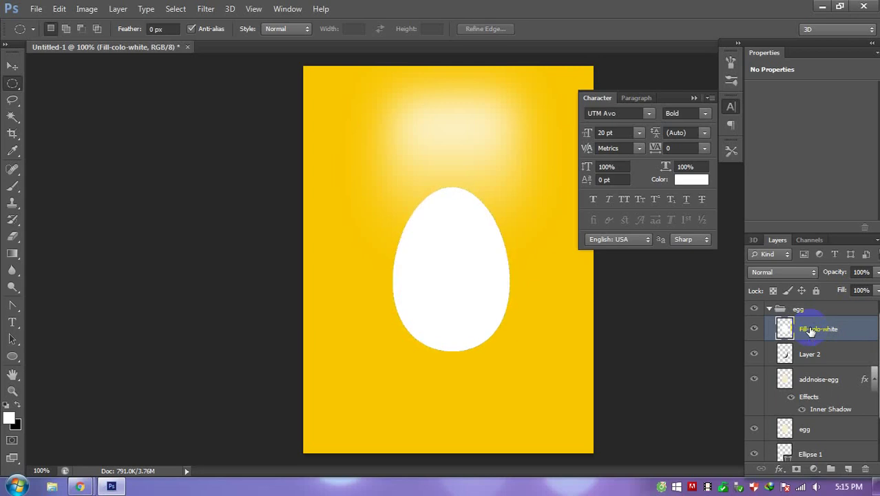
Step: Add a layer mask to Fill-colo-white and set up a radial black-to-white gradient
click(798, 470)
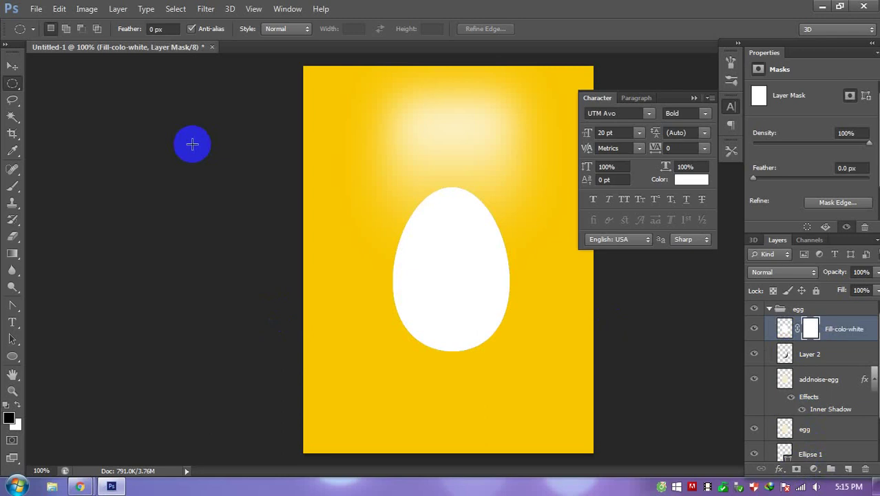
key(g)
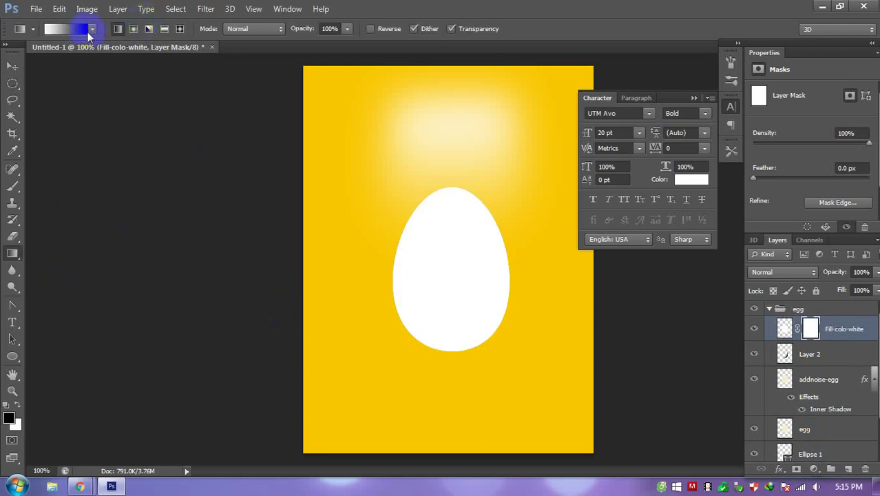
right_click(13, 253)
click(36, 254)
click(92, 29)
click(25, 55)
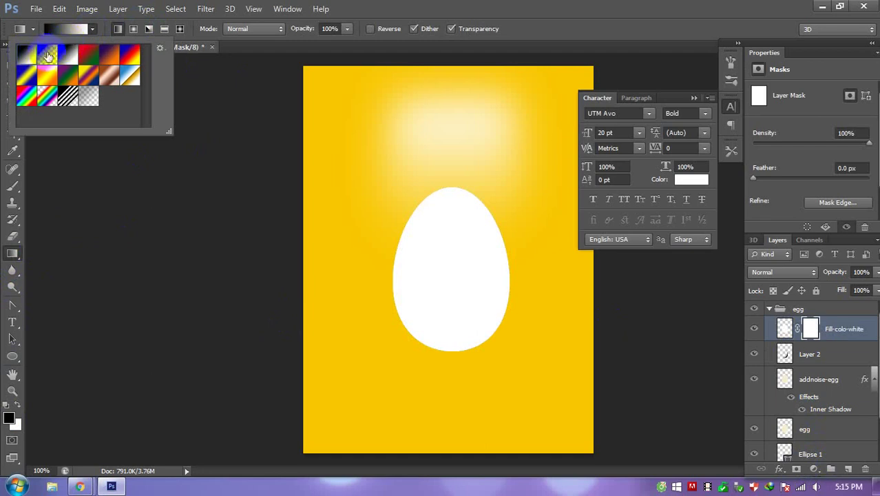
click(113, 32)
click(133, 29)
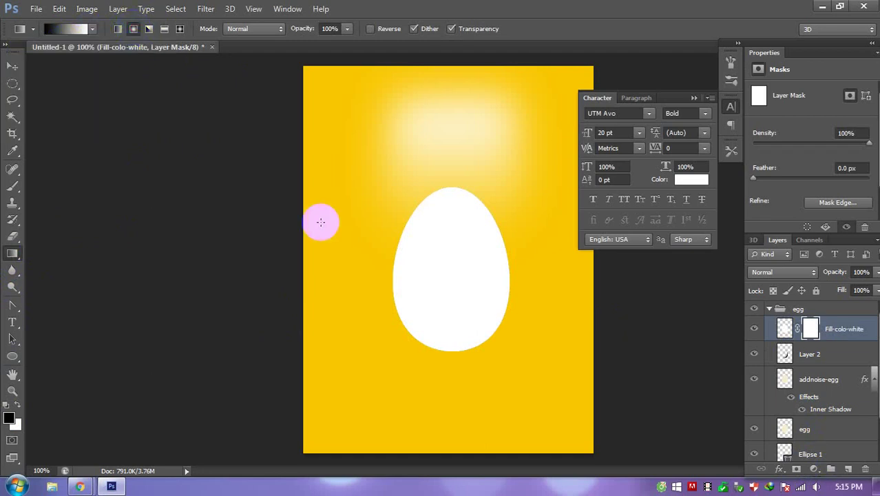
Step: Draw a radial gradient down the egg's mask, retrying until the edges shade softly
drag(452, 217, 454, 249)
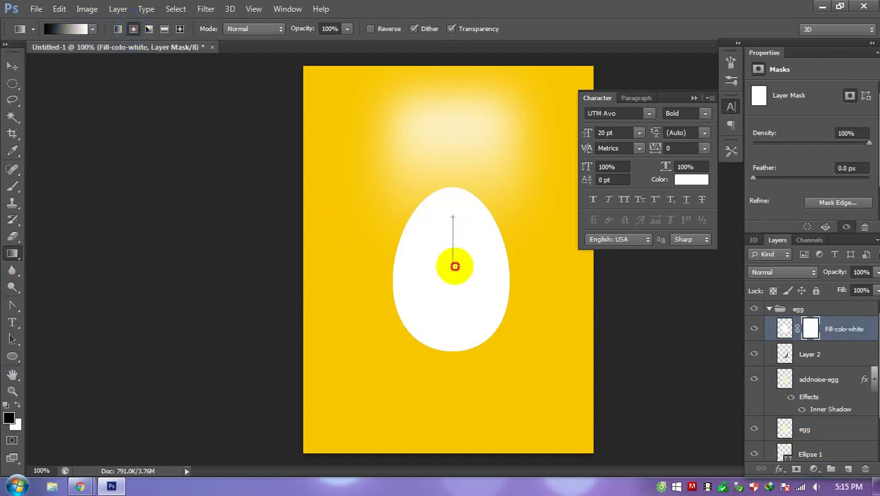
key(ctrl+z)
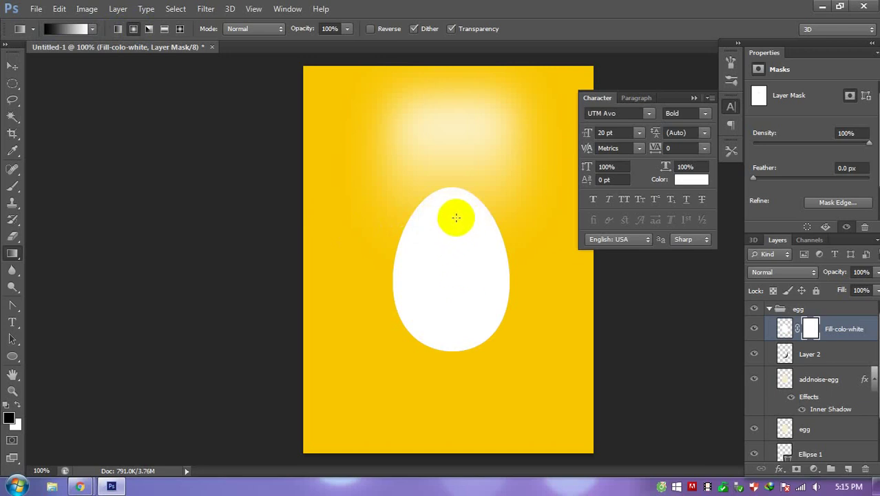
mouse_move(455, 218)
mouse_down()
mouse_move(456, 306)
mouse_move(457, 270)
mouse_up()
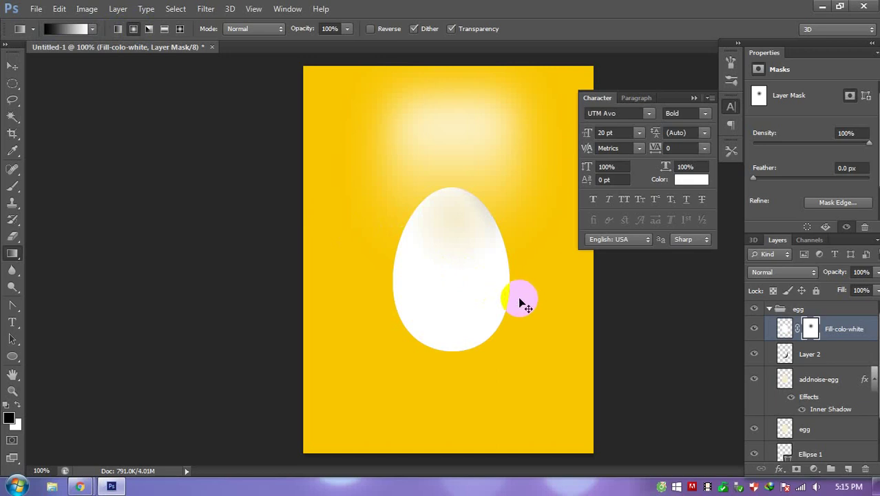
key(ctrl+z)
key(x)
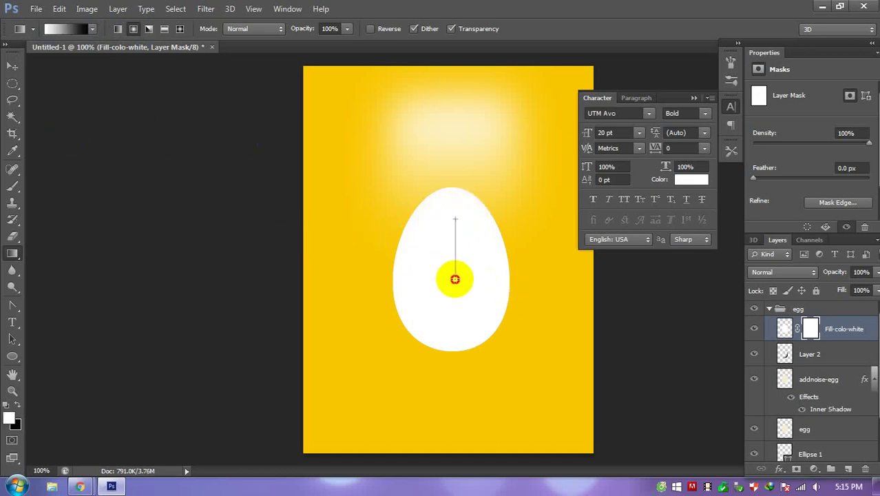
drag(456, 219, 455, 281)
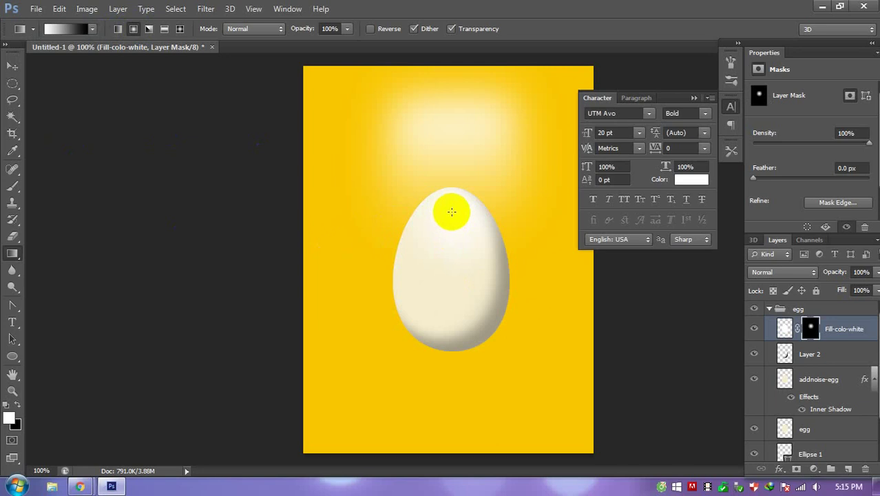
key(alt+BackSpace)
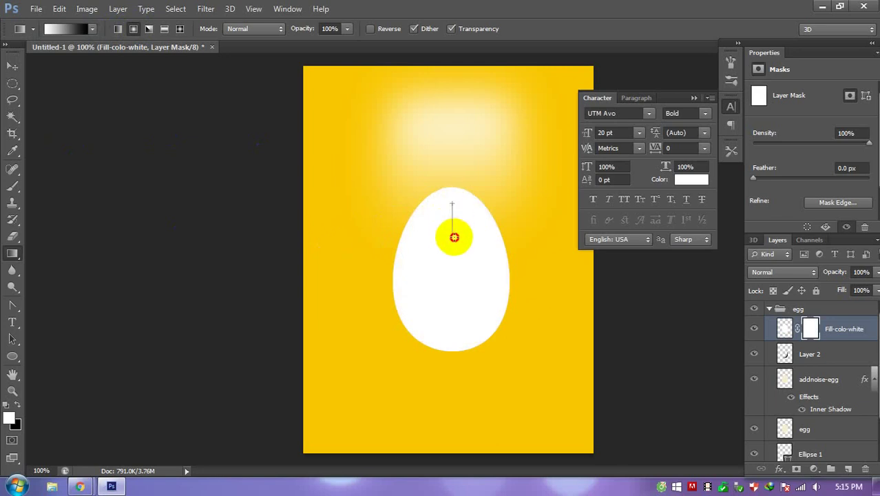
drag(452, 203, 455, 242)
key(alt+BackSpace)
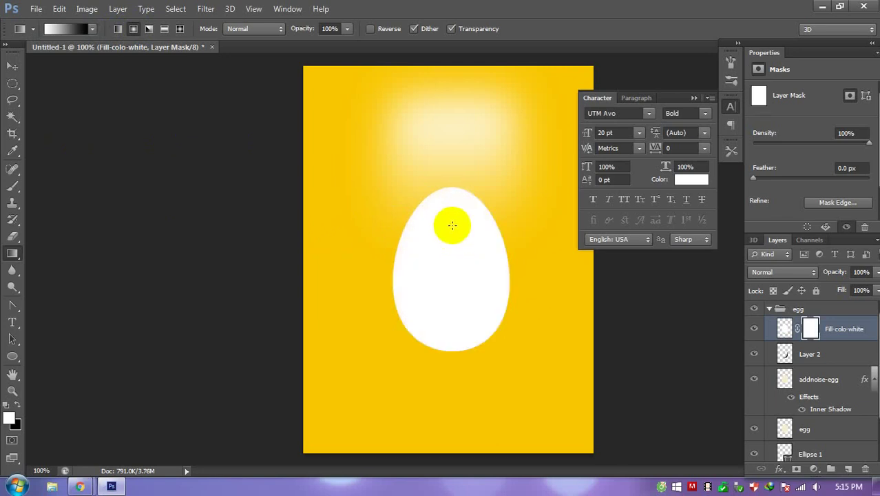
drag(451, 210, 456, 281)
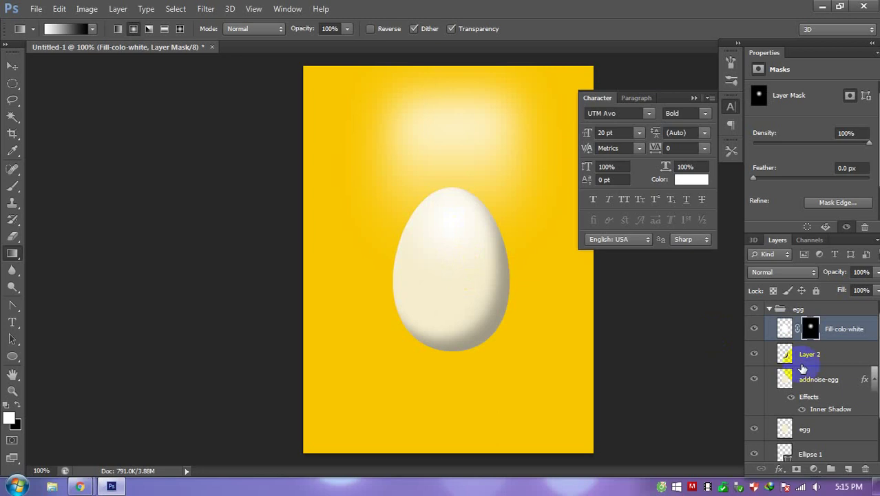
Step: Lower Fill-colo-white opacity to 41%, then select Layer 2 and the Ellipse 1 layer
click(877, 272)
mouse_move(839, 288)
mouse_down()
mouse_move(826, 293)
mouse_move(837, 293)
mouse_up()
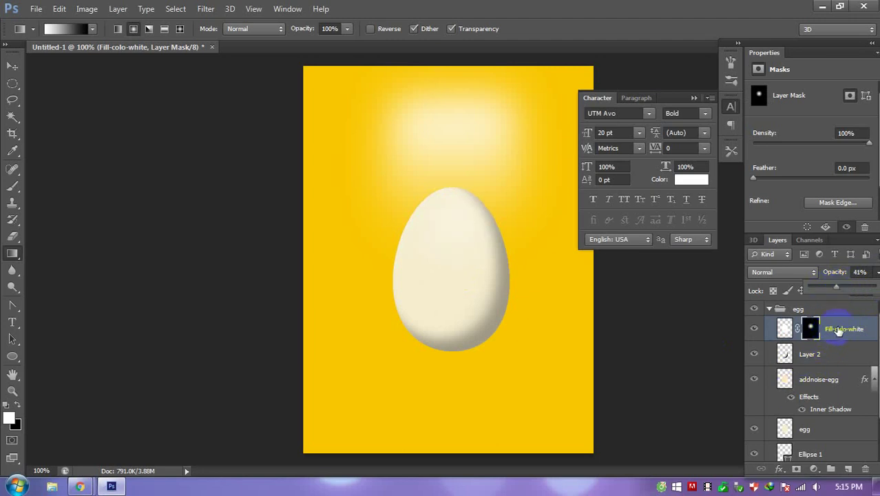
click(790, 332)
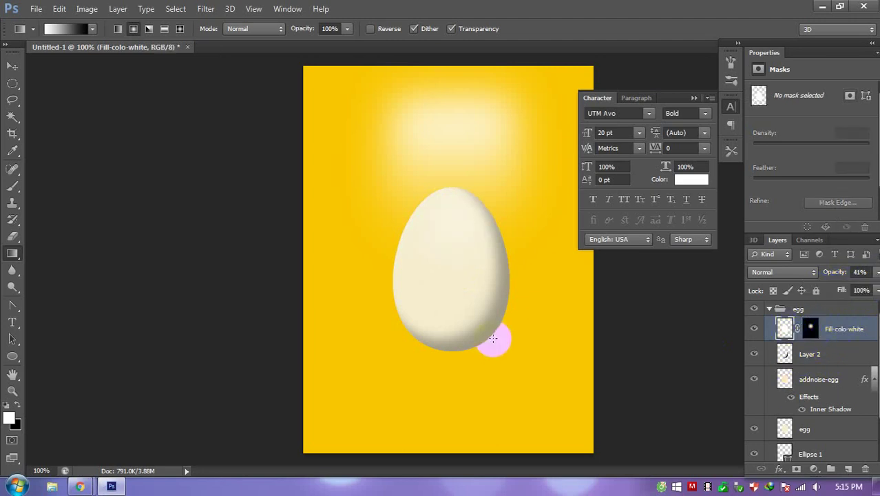
click(801, 356)
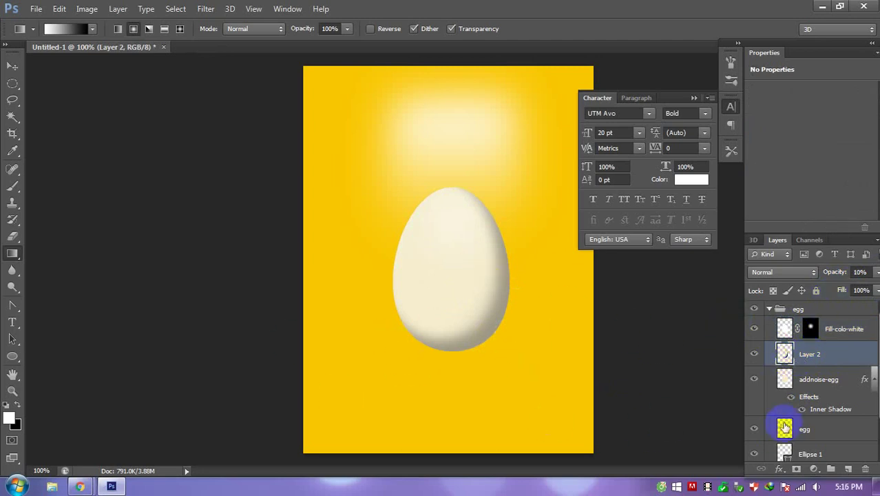
scroll(784, 428, down, 2)
click(811, 409)
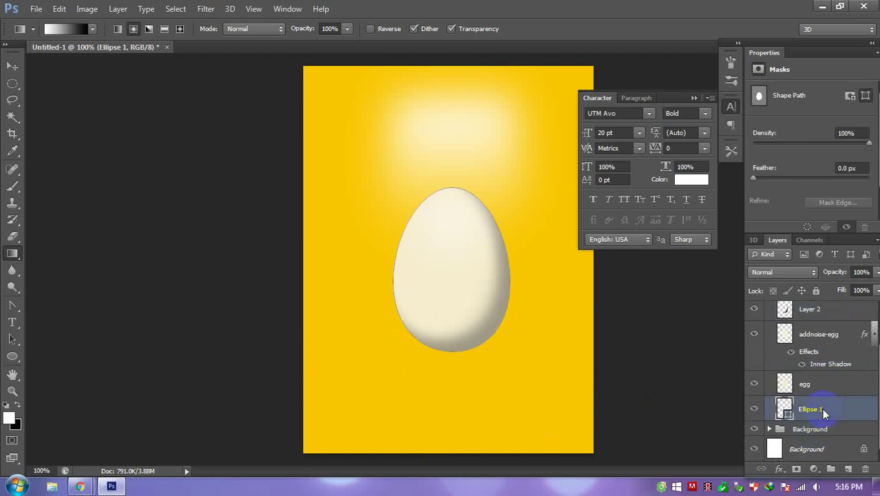
Step: Add a new empty layer above Ellipse 1, undoing an accidental gradient drag
click(848, 469)
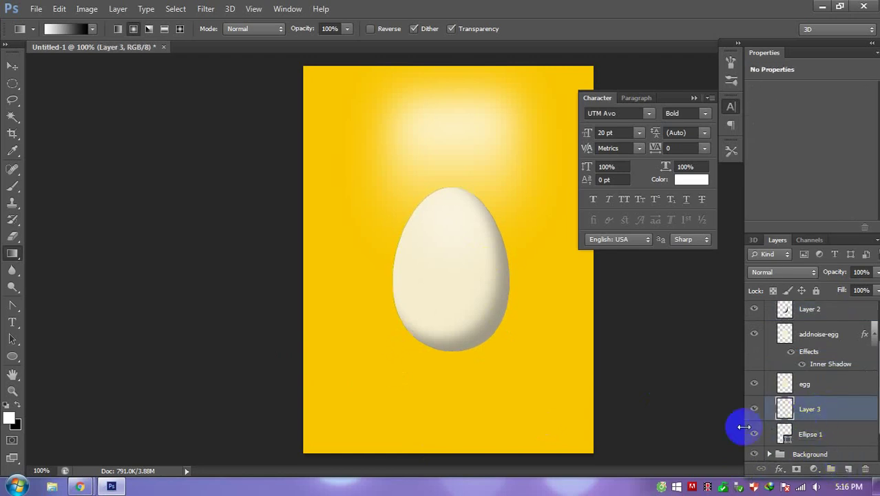
drag(414, 338, 487, 363)
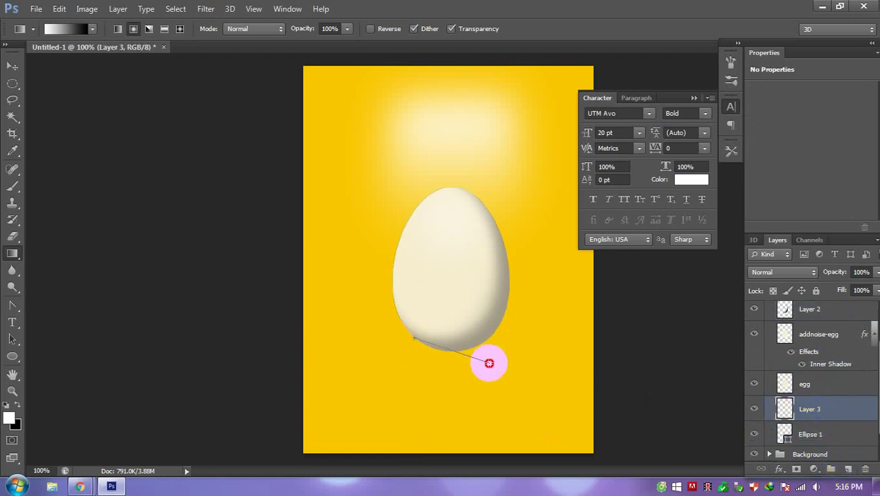
key(ctrl+z)
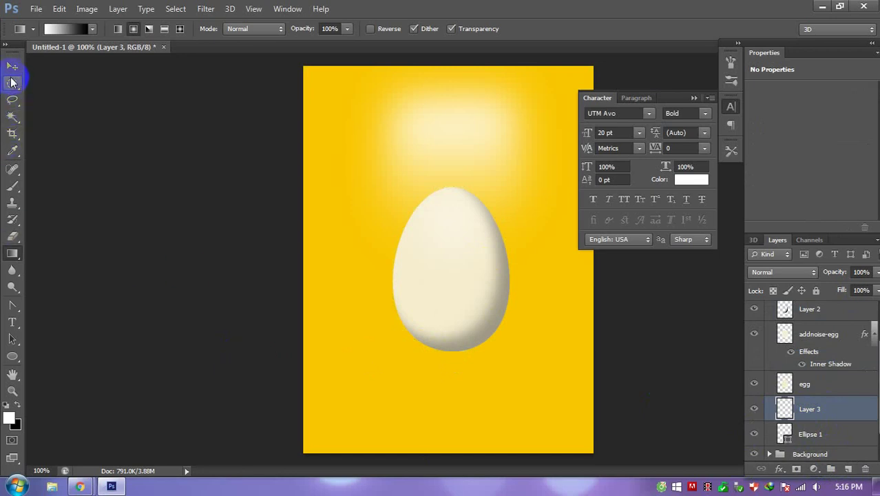
Step: Draw a flat oval selection just beneath the egg with the Elliptical Marquee
click(12, 83)
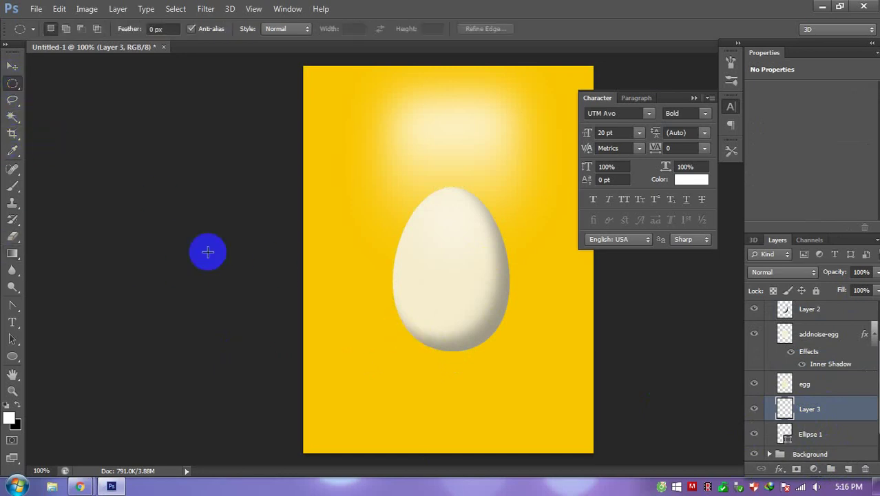
right_click(12, 83)
click(42, 70)
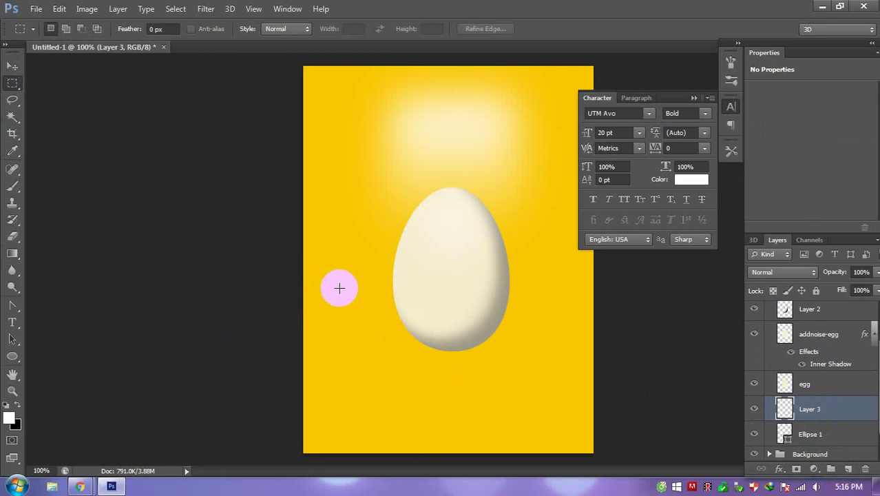
drag(420, 344, 490, 360)
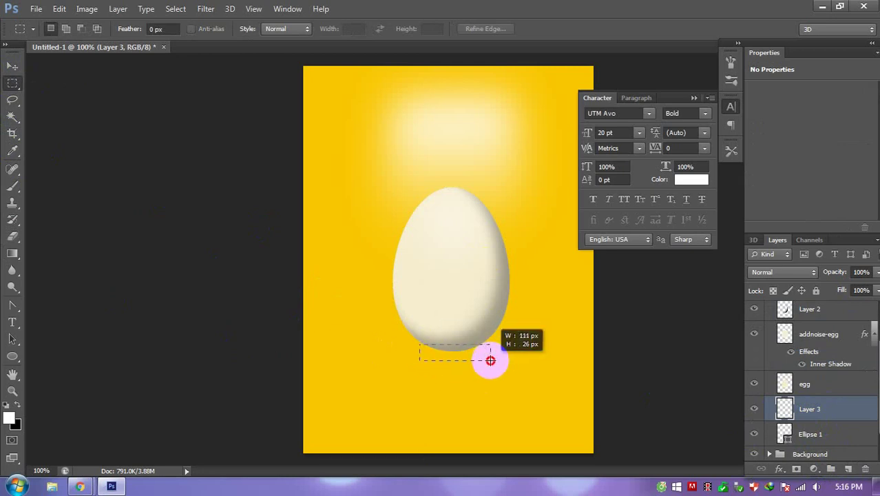
right_click(12, 83)
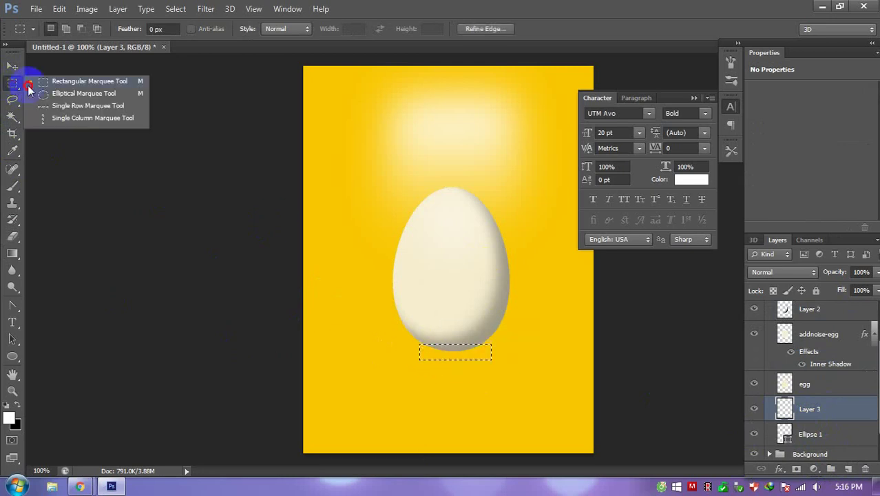
click(56, 90)
drag(406, 339, 490, 363)
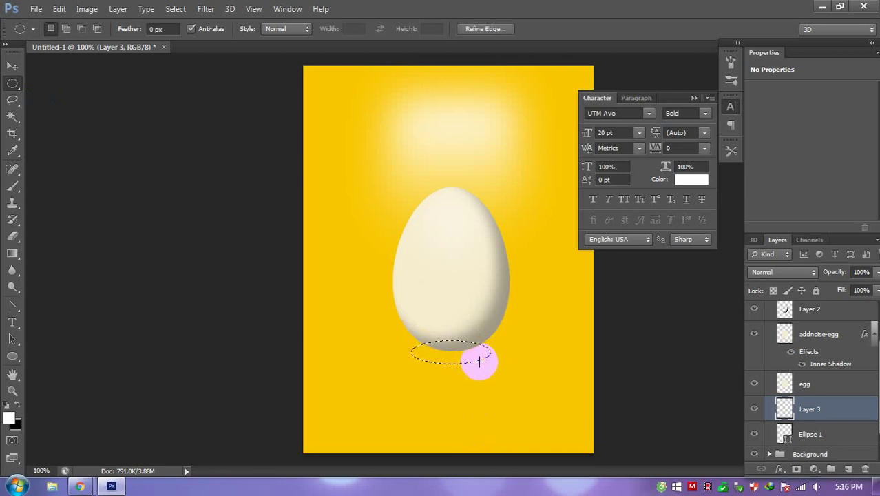
click(175, 8)
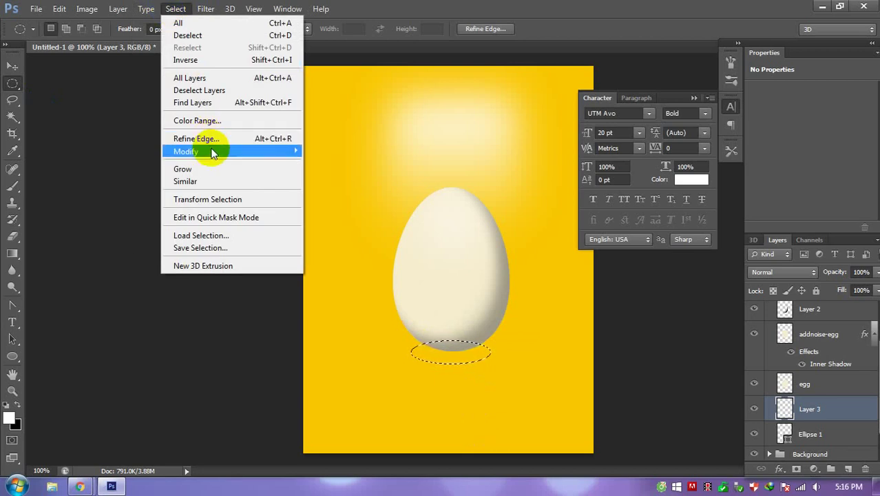
Step: Feather the oval selection by 5 px, fill it black, and deselect
mouse_move(186, 151)
click(341, 198)
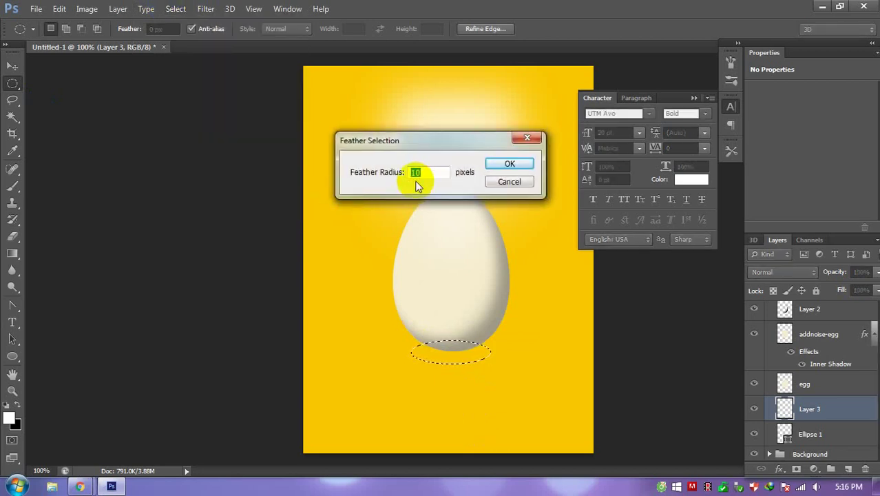
text(5)
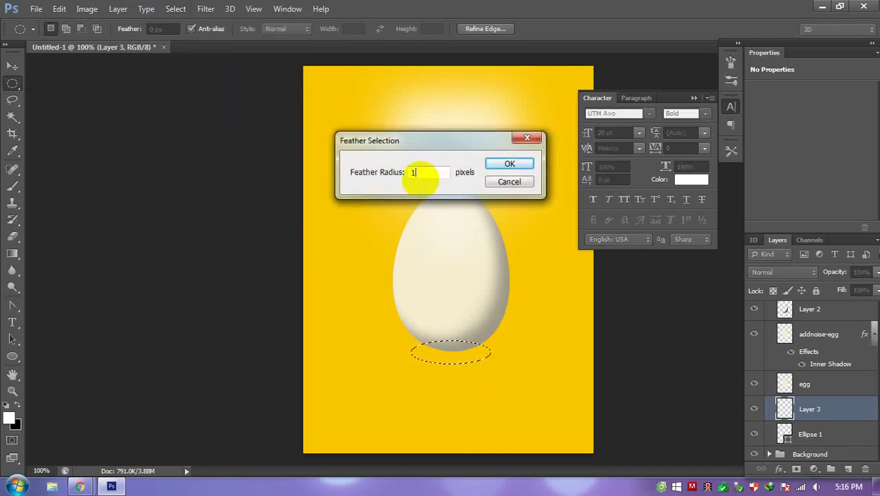
key(Return)
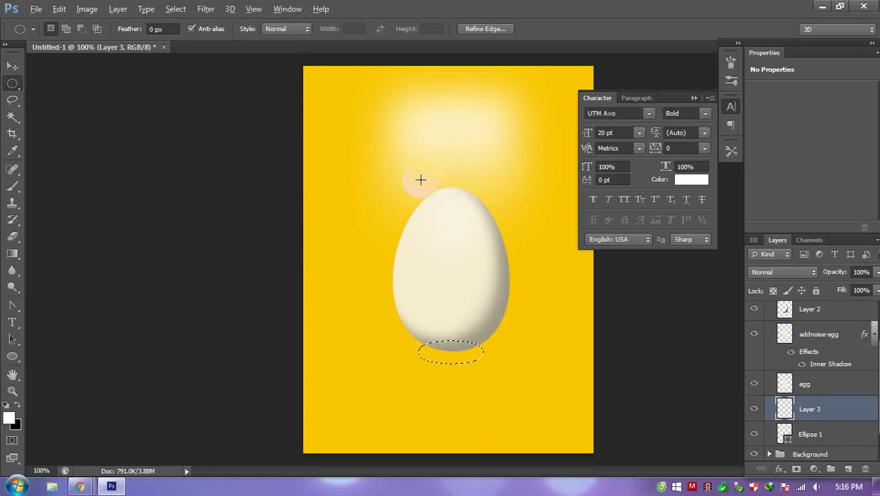
key(alt+BackSpace)
key(ctrl+z)
key(ctrl+BackSpace)
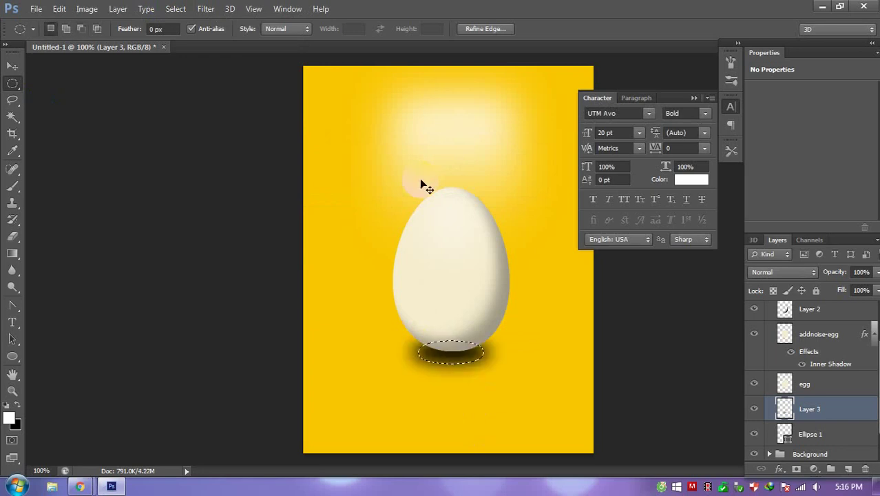
key(ctrl+d)
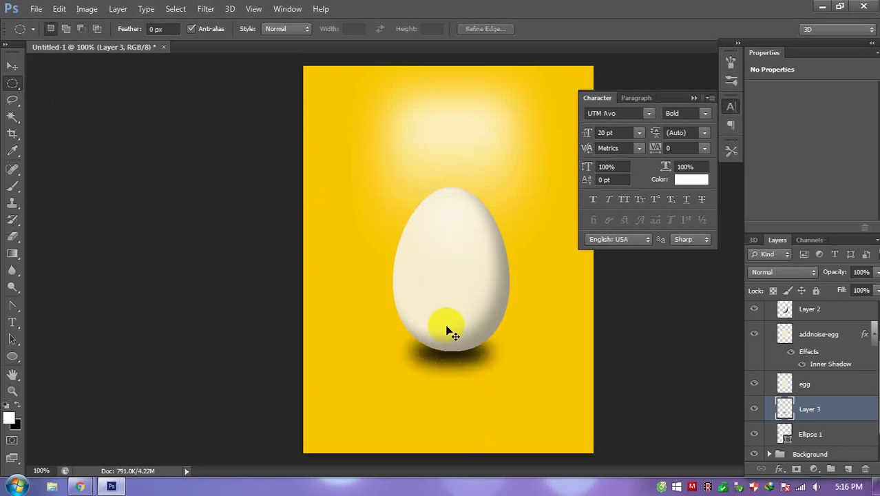
Step: Free-transform the black shadow to make it flatter and narrower
key(ctrl+t)
drag(453, 322, 450, 327)
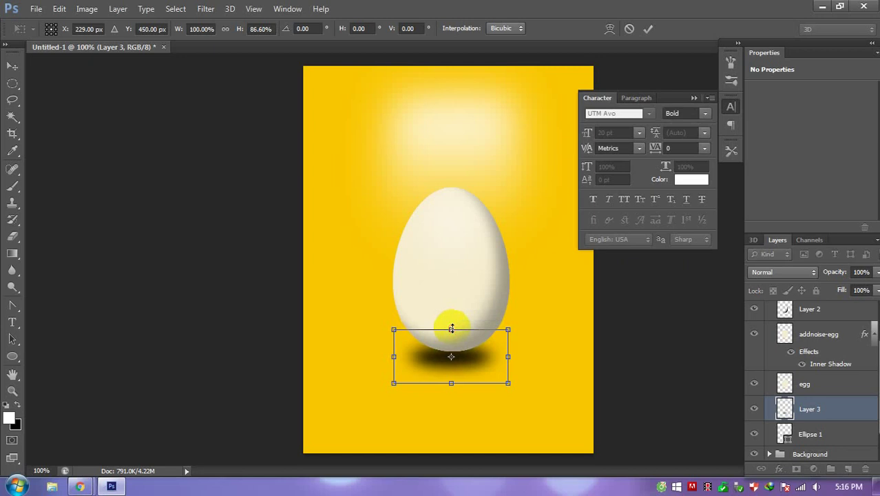
key(Return)
key(m)
key(v)
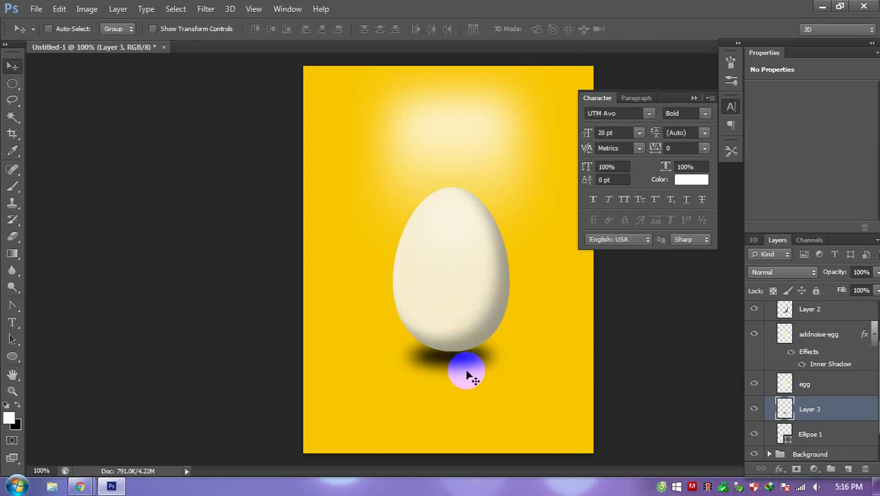
key(ctrl+t)
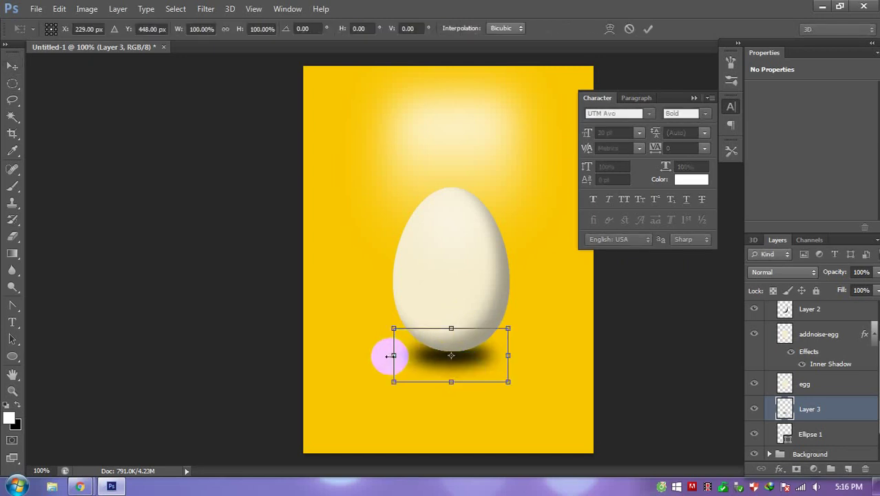
drag(391, 356, 397, 355)
drag(452, 381, 449, 372)
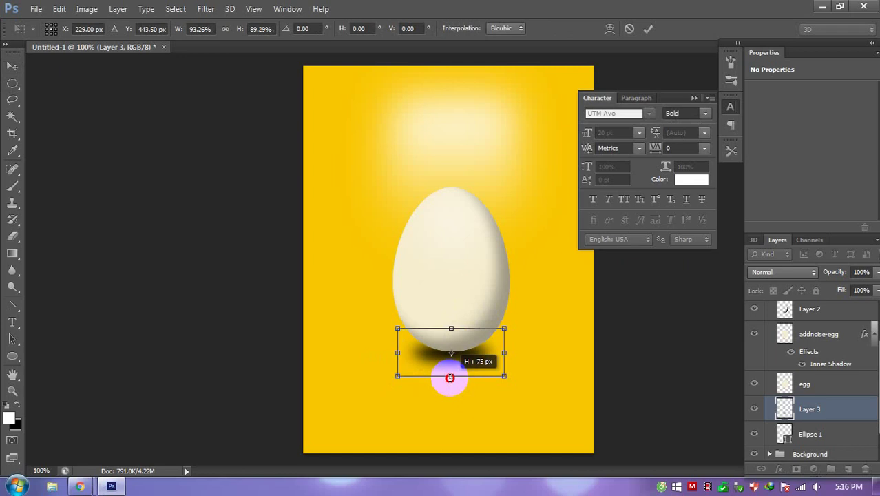
key(Return)
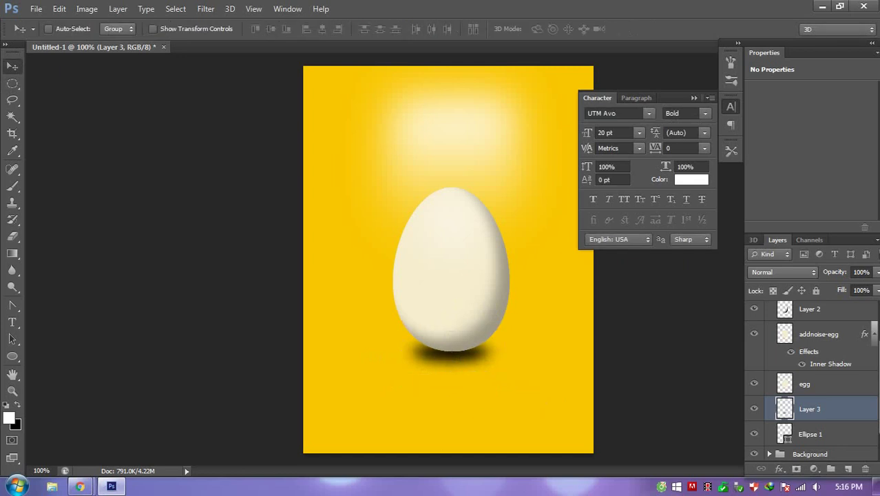
Step: Lower Layer 3's opacity to 45% so the shadow shows faintly
click(859, 272)
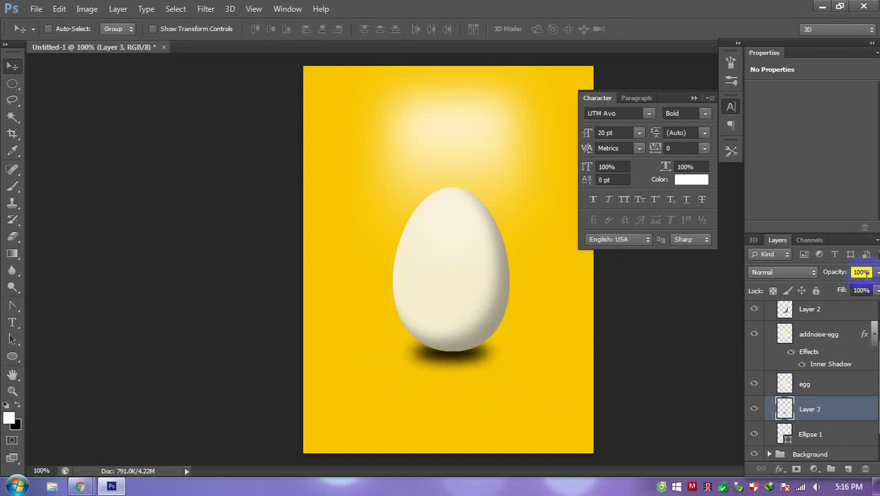
click(877, 272)
drag(875, 285, 836, 289)
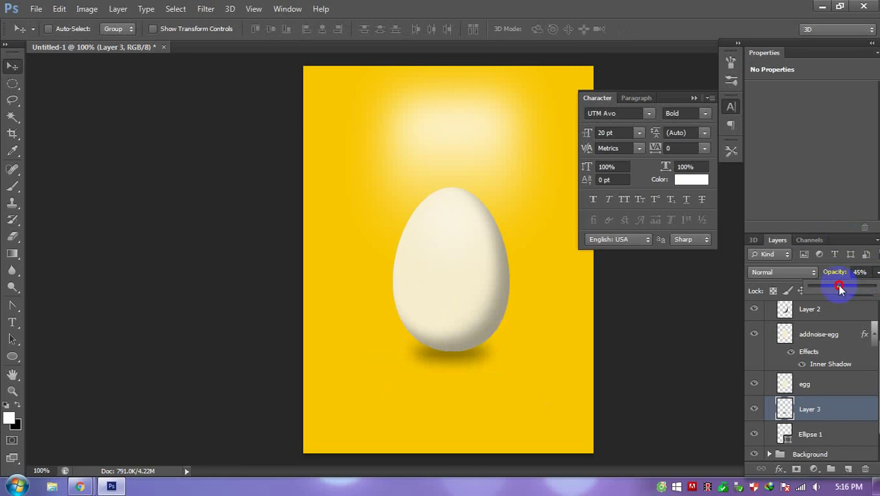
scroll(820, 372, down, 1)
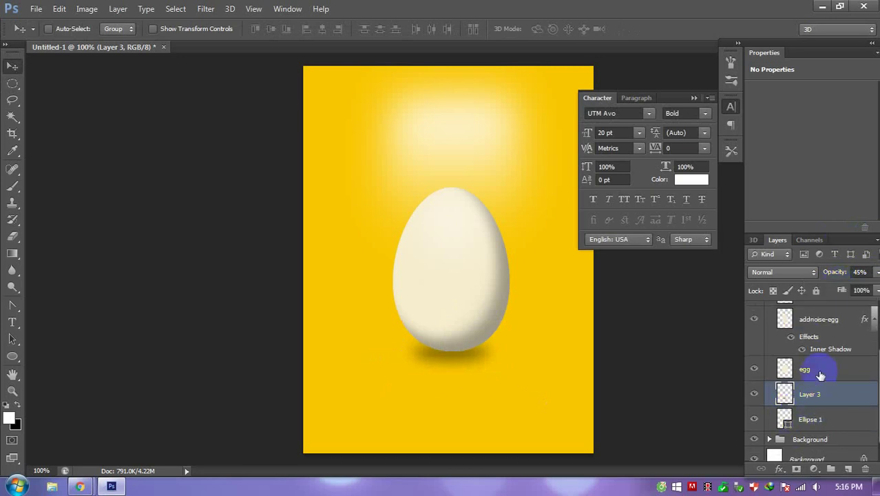
click(826, 372)
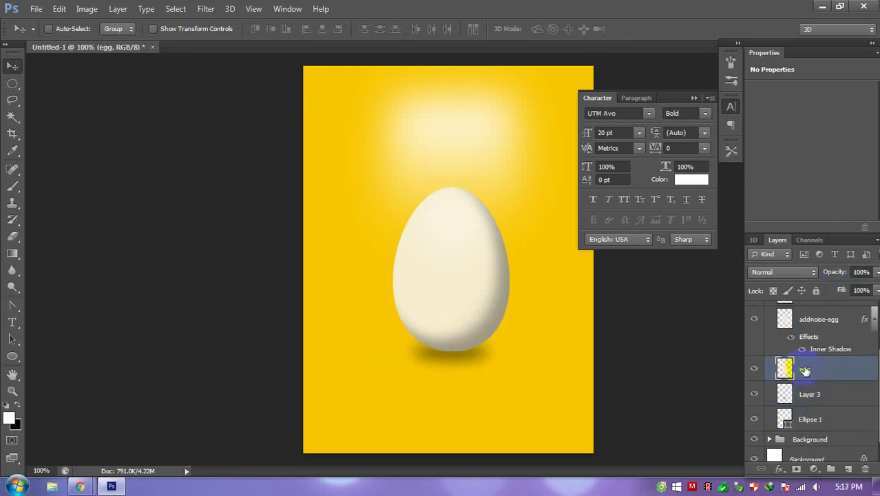
right_click(805, 371)
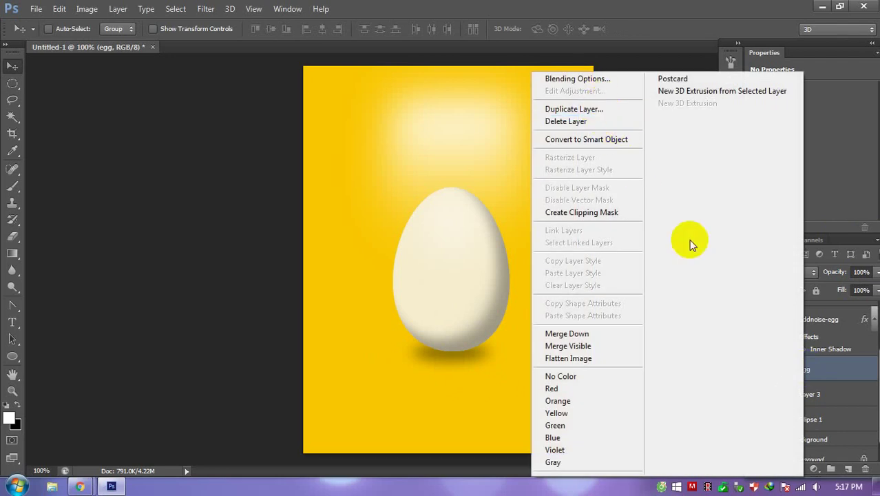
click(828, 351)
click(823, 319)
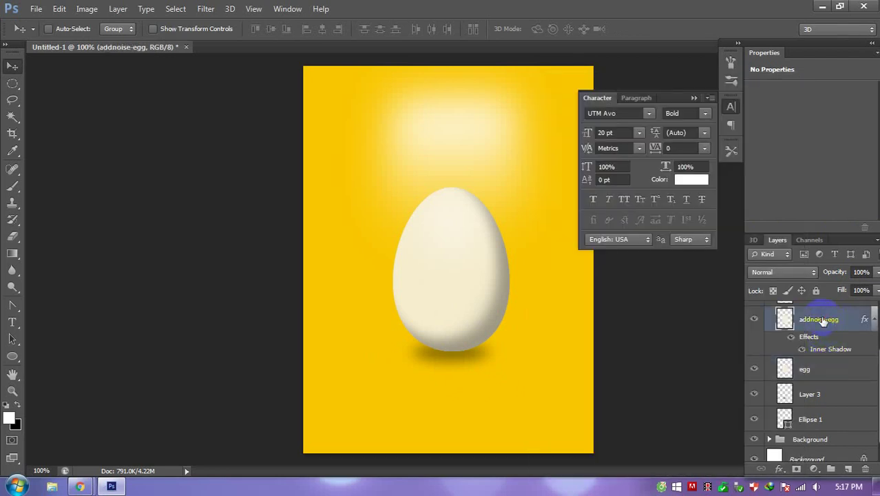
right_click(824, 321)
click(606, 78)
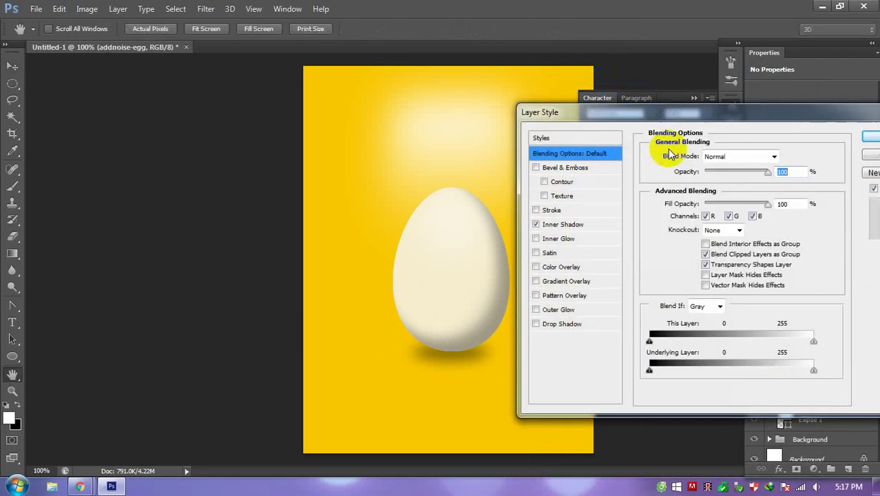
drag(618, 121, 681, 119)
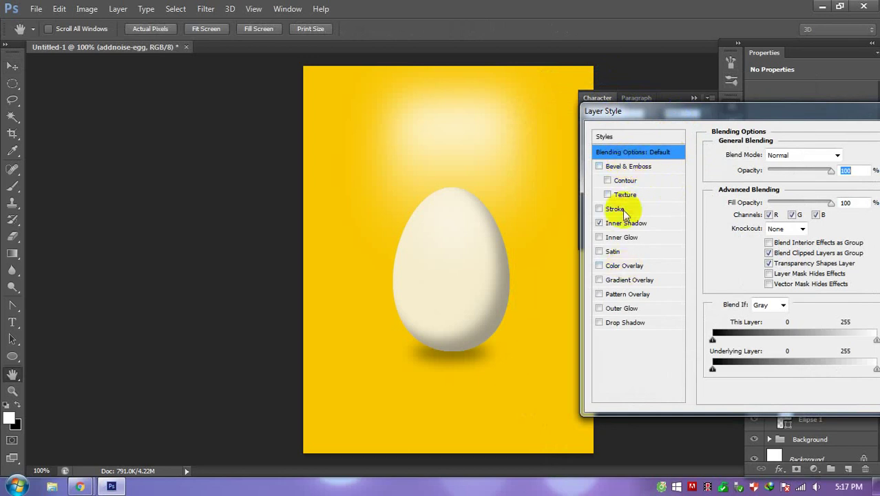
click(619, 324)
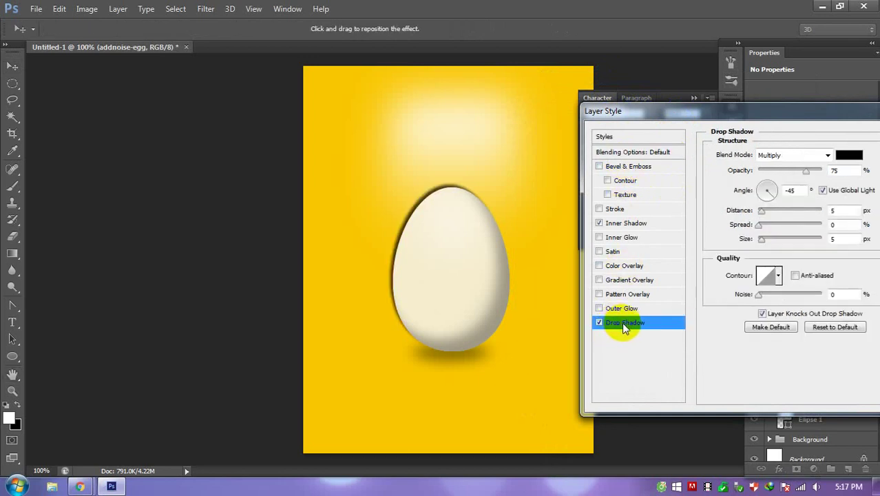
double_click(792, 190)
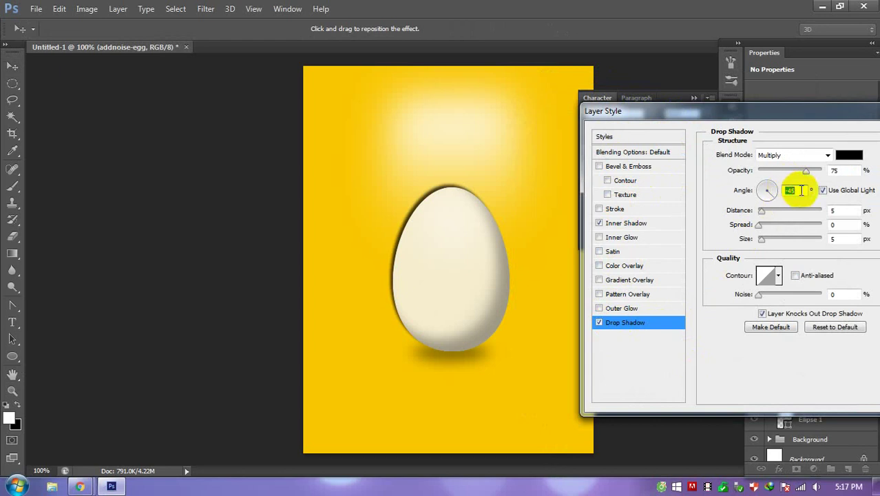
text(120)
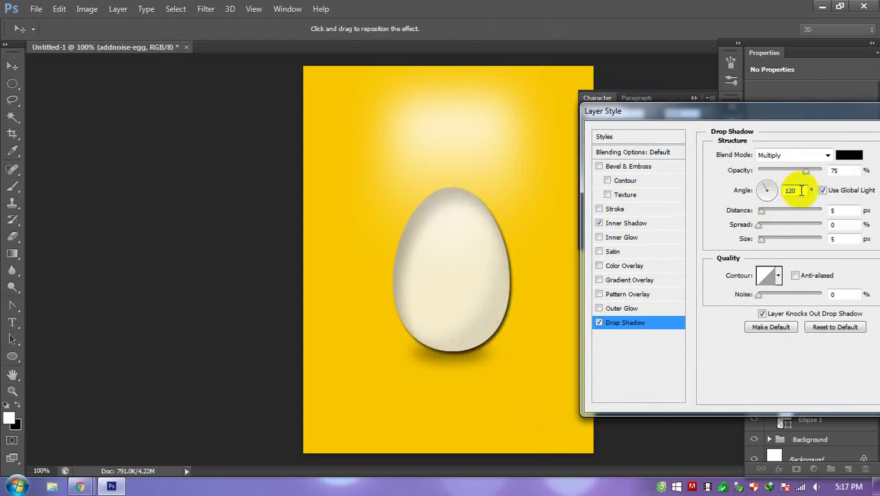
click(763, 314)
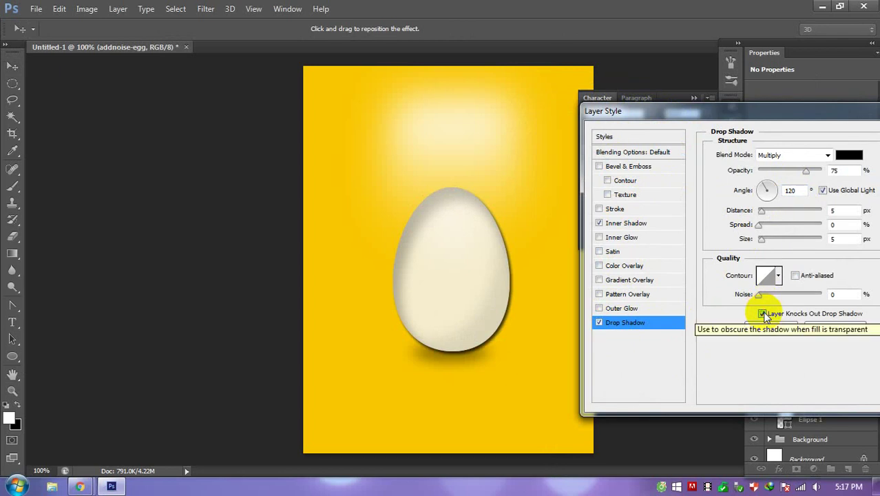
click(763, 314)
key(Escape)
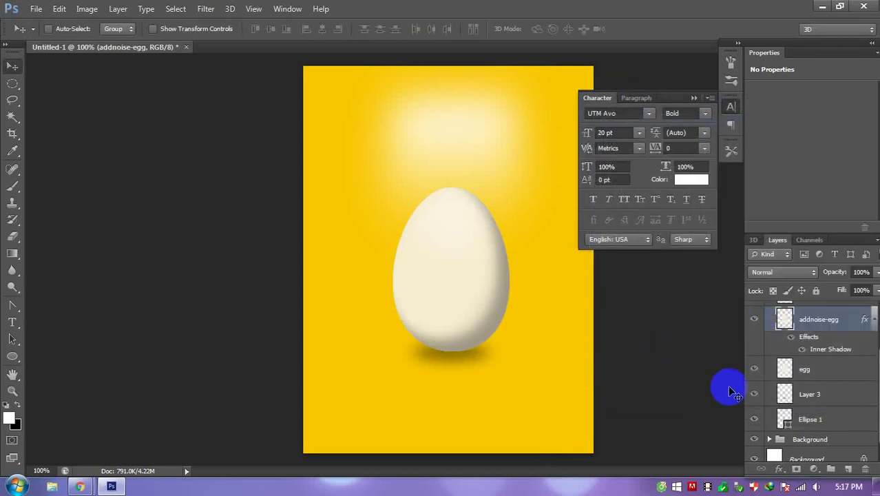
Step: Try a Drop Shadow at -120° angle on the egg layer, then cancel it
click(805, 372)
right_click(804, 371)
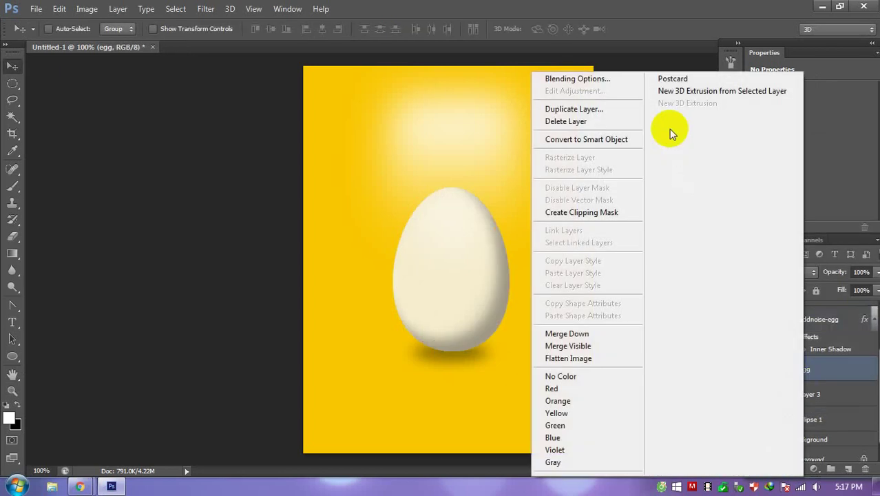
click(591, 77)
click(625, 324)
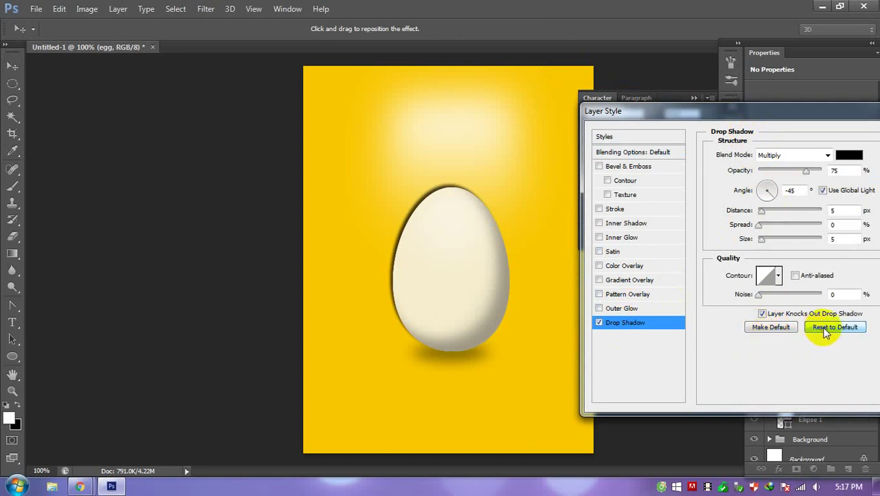
double_click(792, 190)
text(-120)
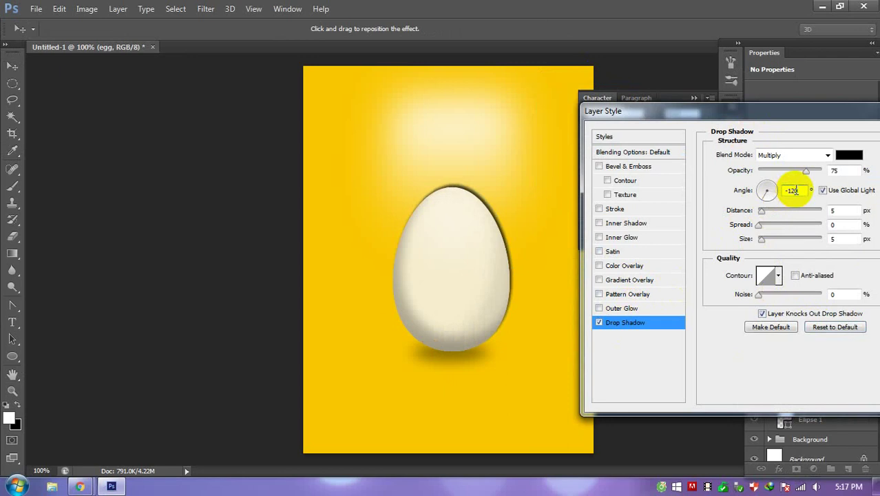
key(Escape)
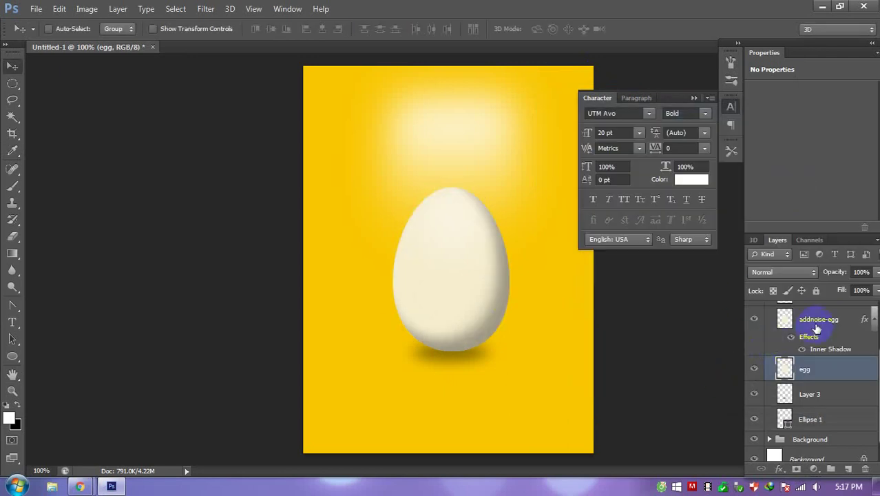
Step: Load the egg layer's pixels as a selection of its outline
click(817, 323)
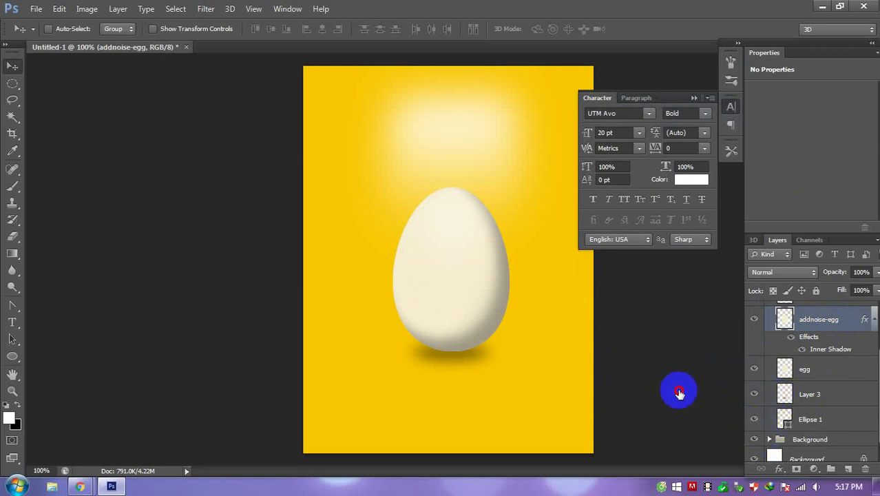
click(818, 395)
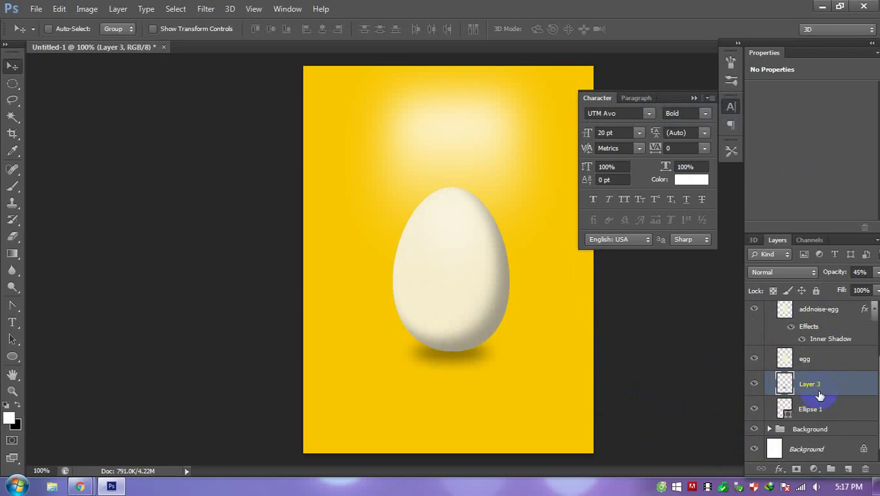
ctrl+click(785, 359)
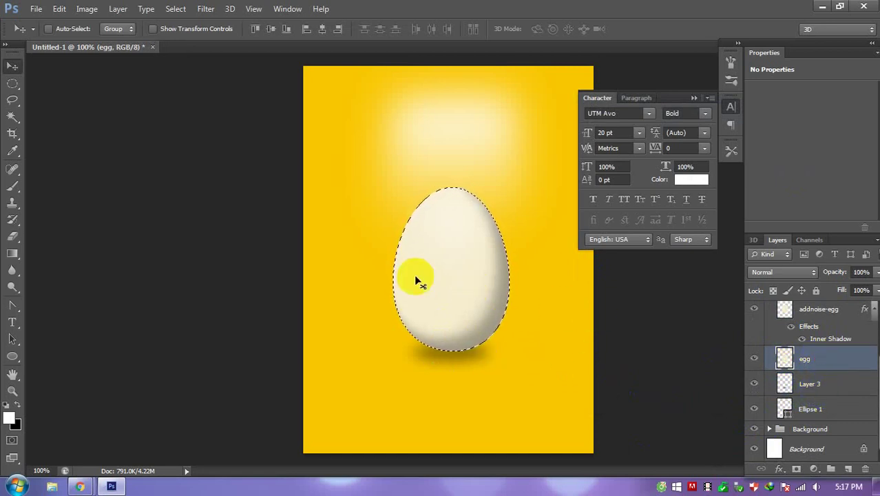
Step: Feather the egg selection 10 px and add a new layer named shaw-egg below the egg
key(shift+F6)
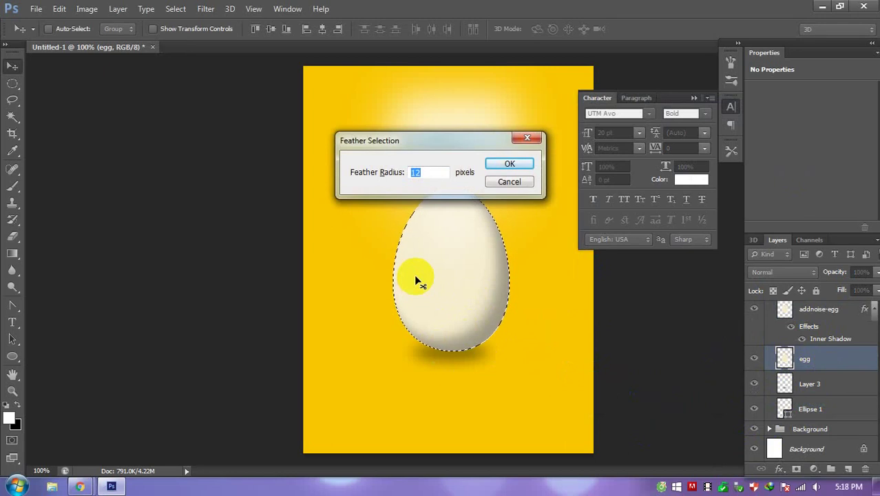
text(10)
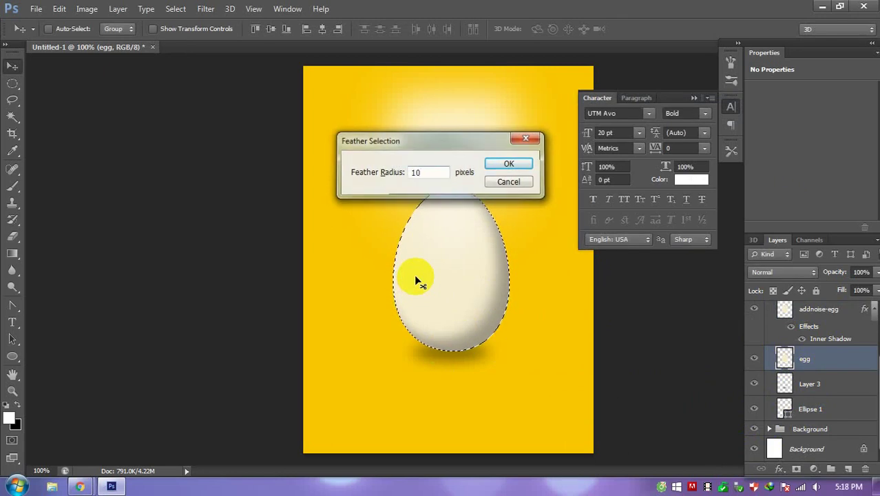
key(Return)
click(827, 385)
key(ctrl+shift+alt+n)
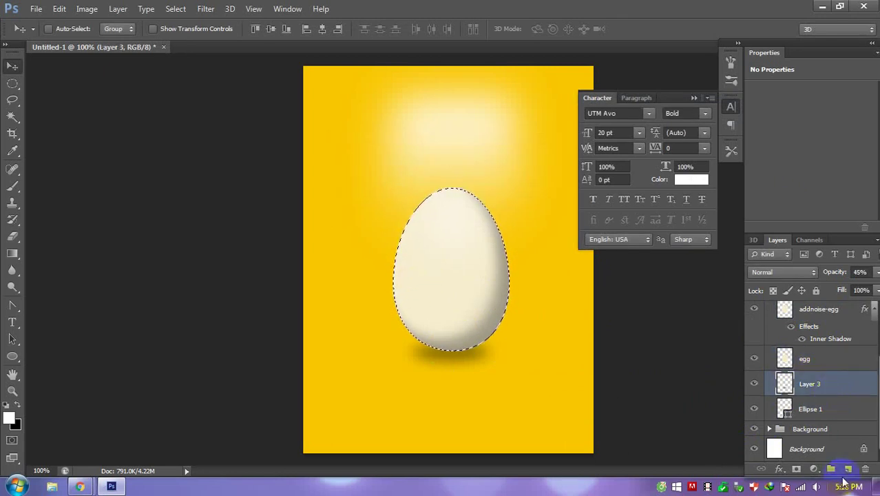
double_click(810, 384)
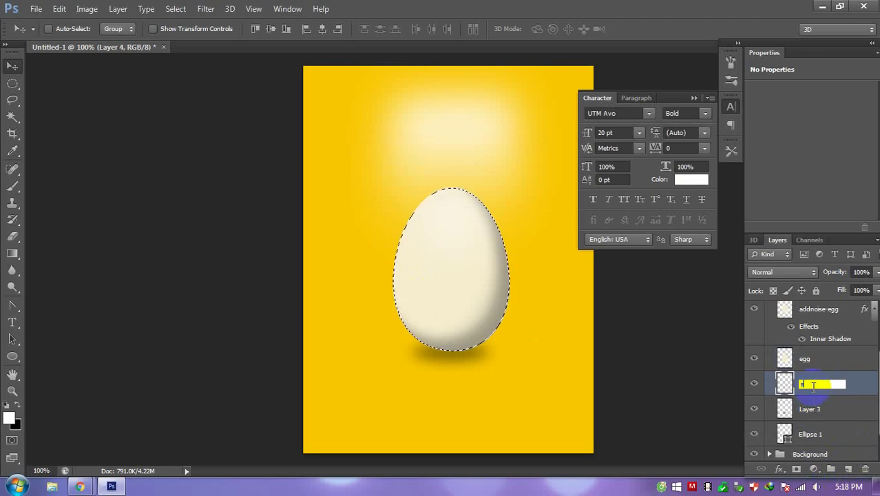
text(shad)
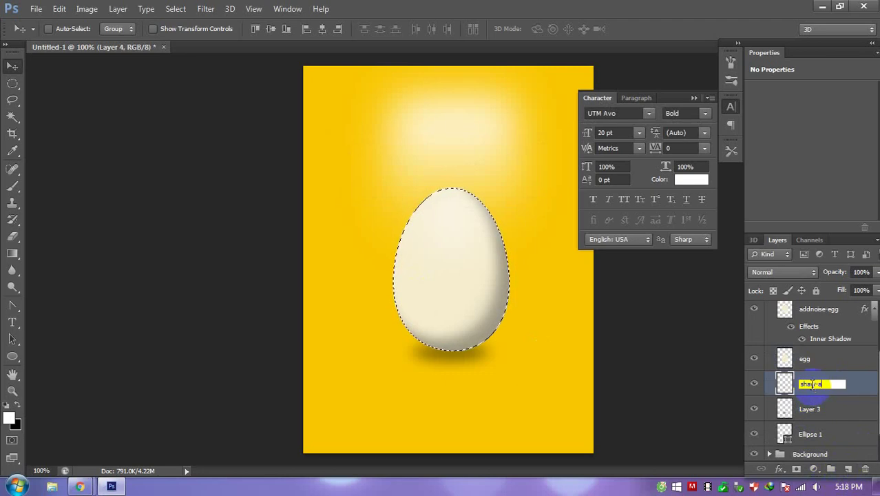
text(ow)
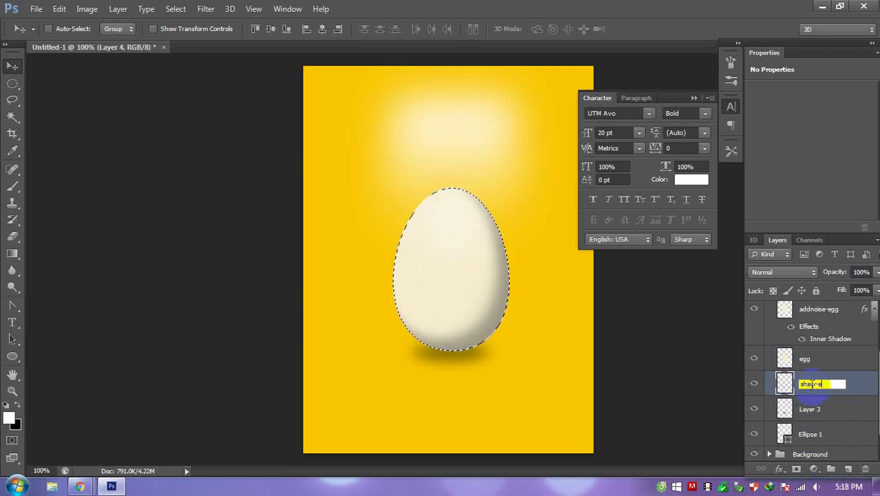
text(gg)
key(Return)
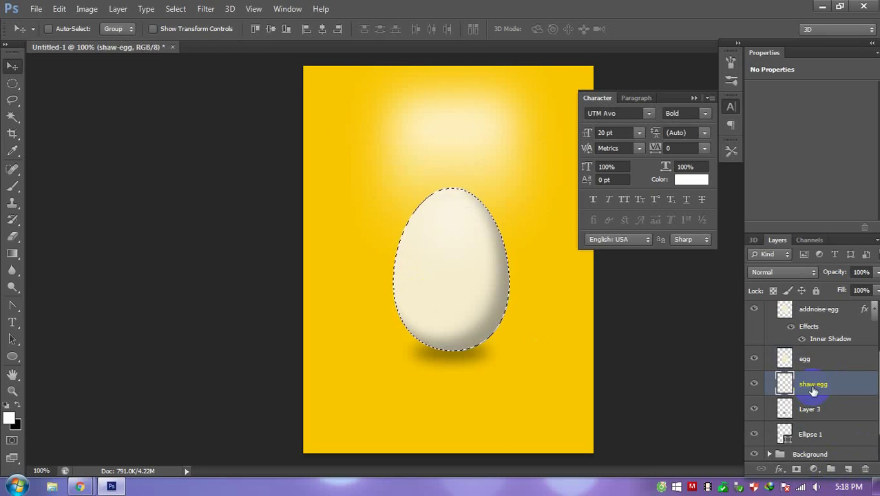
Step: Fill the feathered selection black, deselect, and shrink the shape to about 91%
key(alt+BackSpace)
key(ctrl+BackSpace)
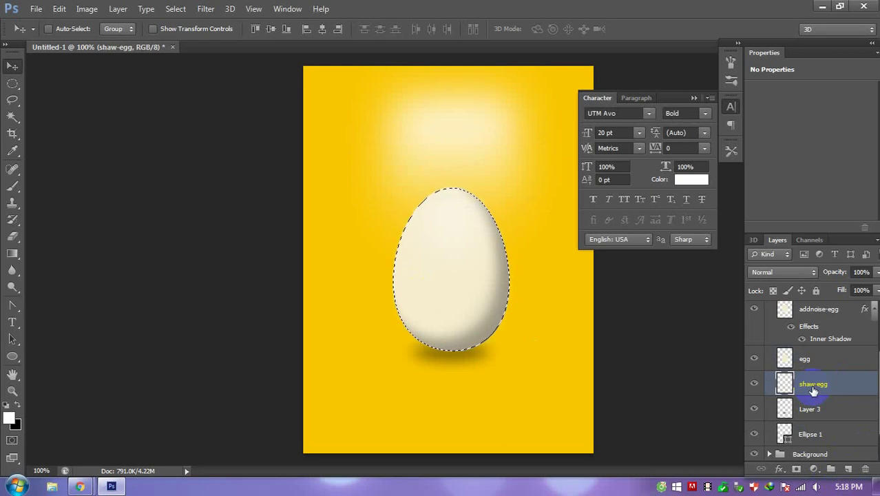
key(ctrl+d)
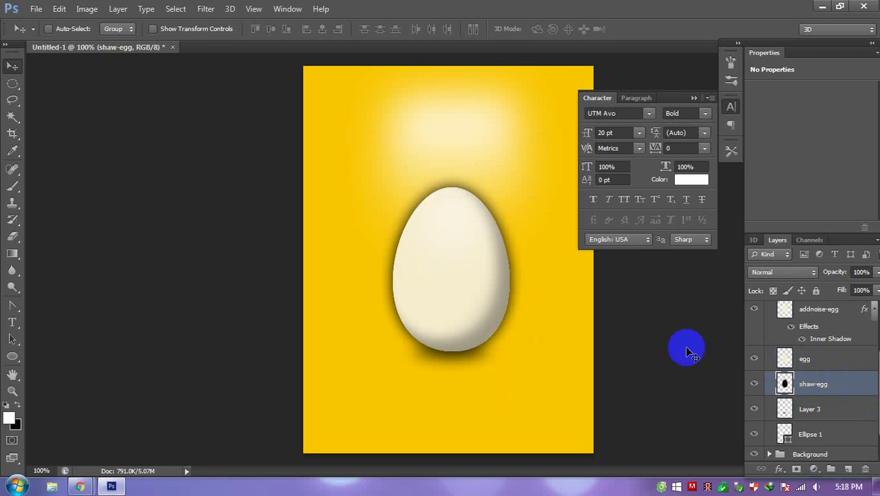
key(ctrl+t)
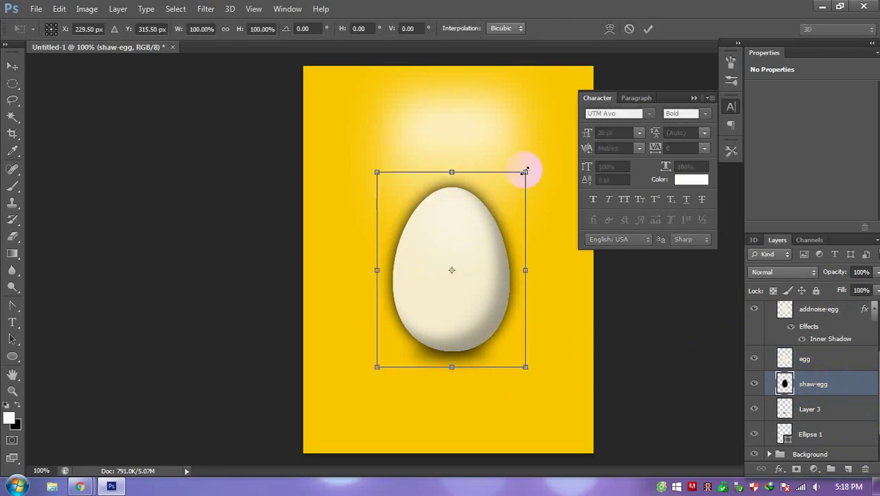
drag(523, 170, 515, 177)
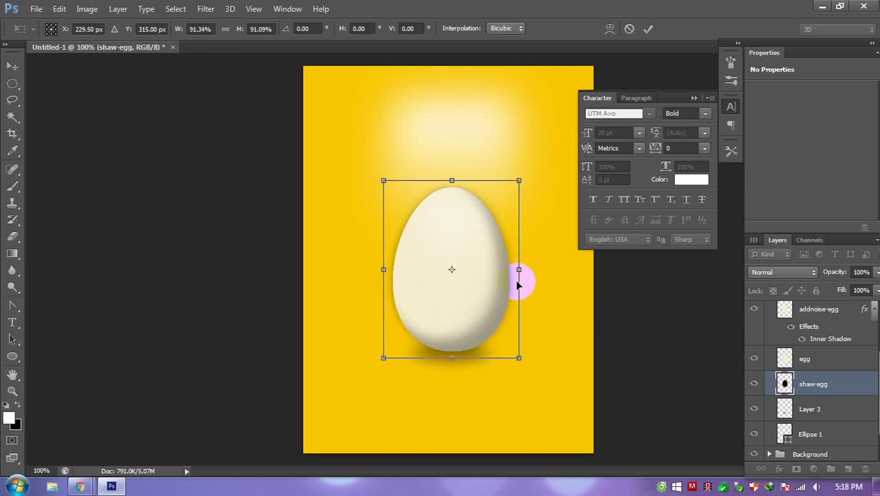
key(Return)
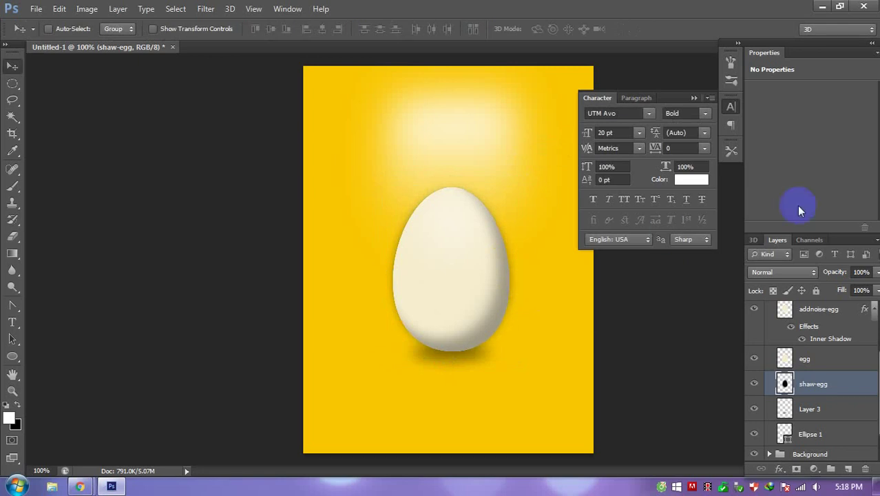
Step: Fade the shaw-egg layer to 30% opacity
click(877, 273)
click(835, 288)
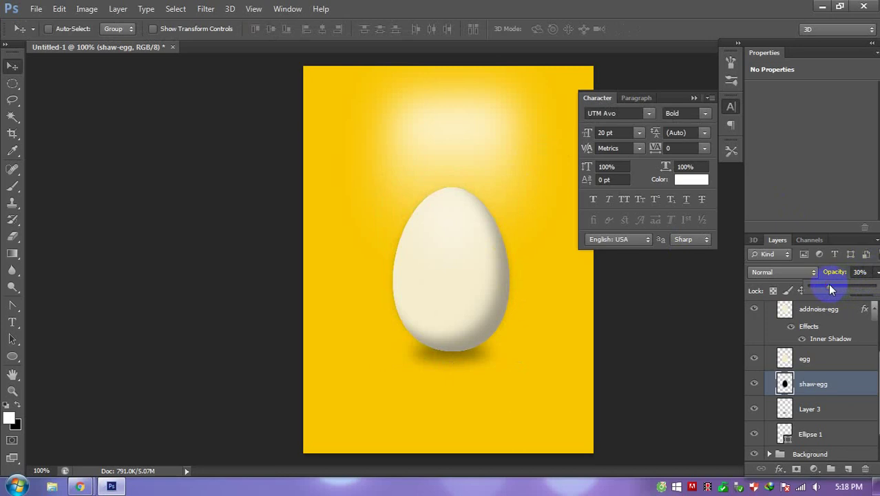
scroll(825, 409, down, 1)
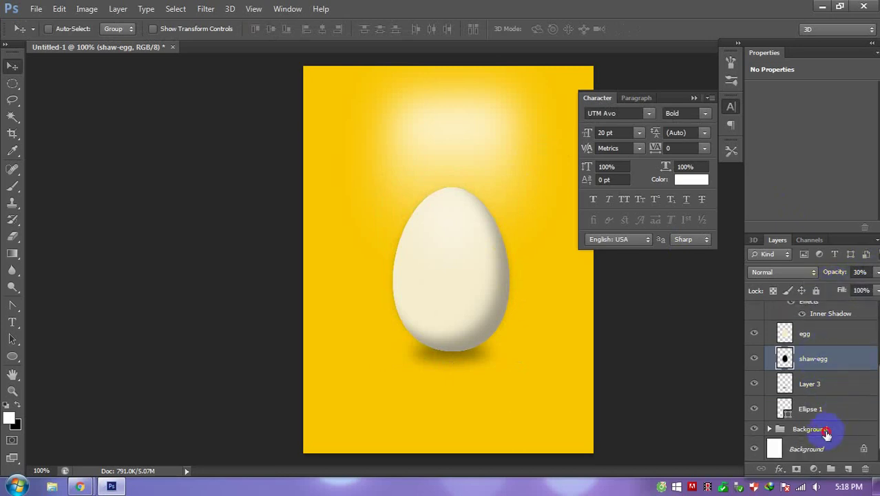
Step: Add a new layer in the Background group and select an ellipse around the egg's lower part
click(826, 432)
key(ctrl+shift+alt+n)
scroll(827, 448, down, 1)
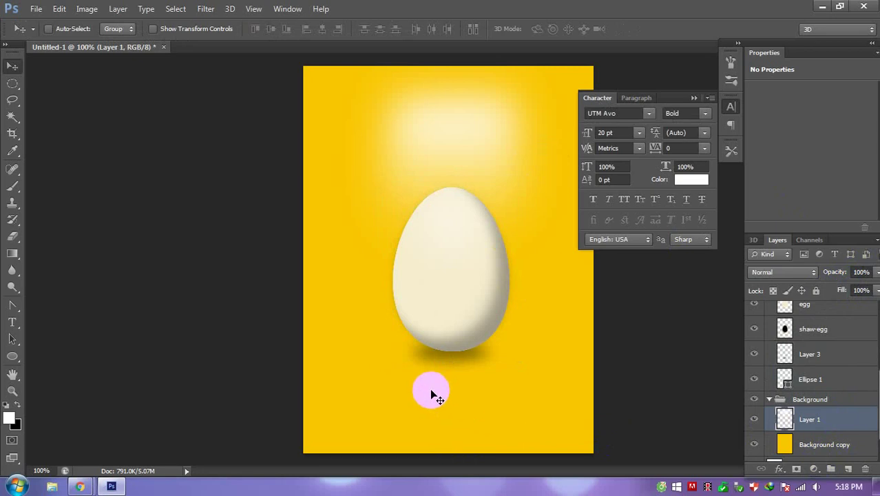
key(m)
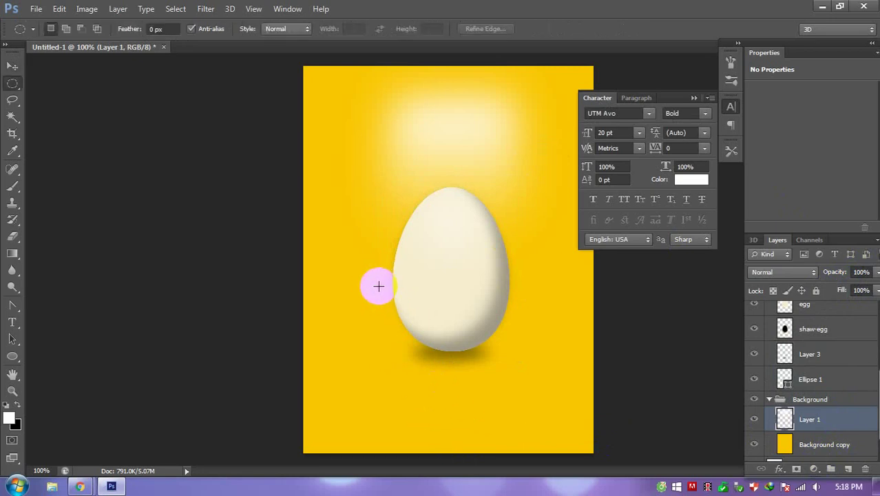
mouse_move(379, 286)
mouse_down()
mouse_move(529, 343)
mouse_move(527, 374)
mouse_up()
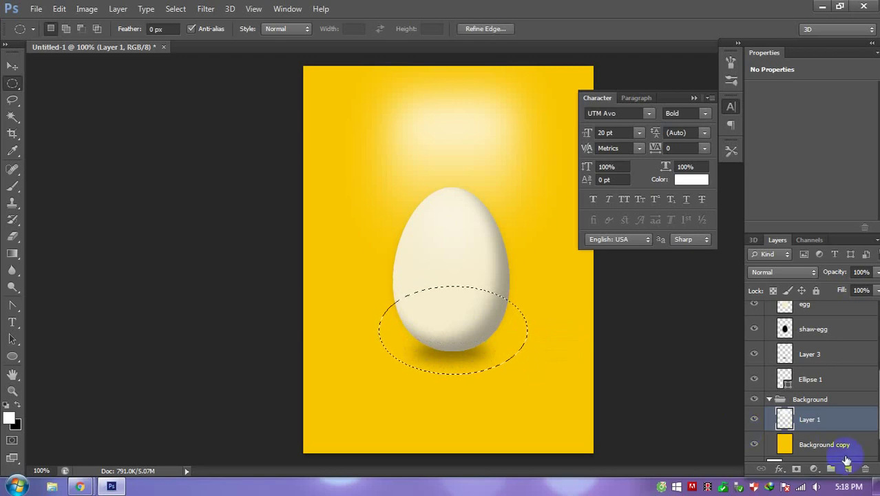
Step: Fill the ellipse white on a new layer named shawdow, then deselect
click(848, 469)
double_click(810, 420)
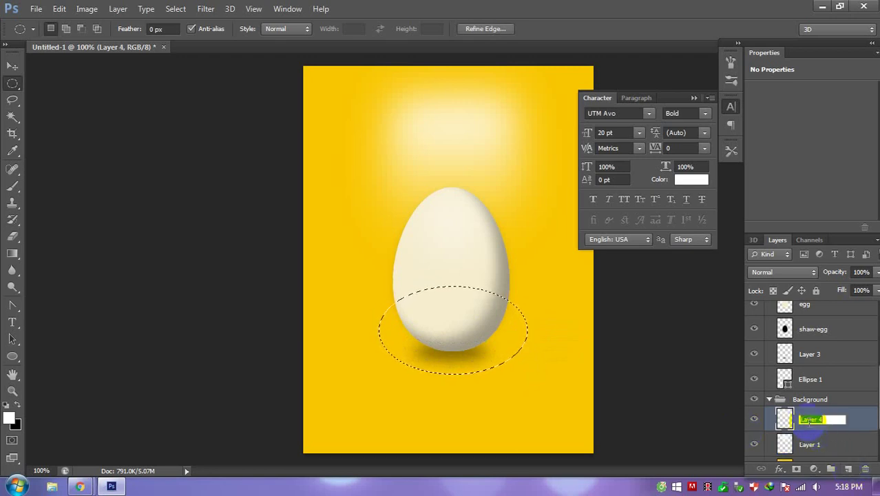
text(sa)
text(a)
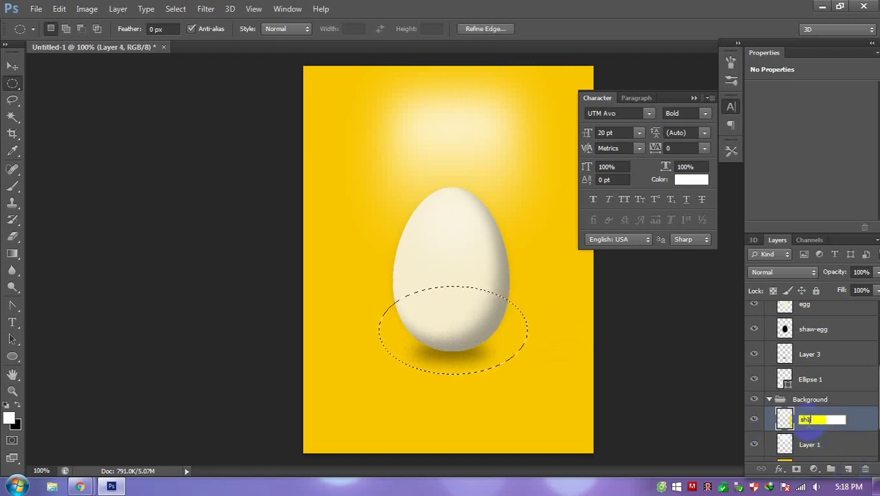
text(wdow)
key(Return)
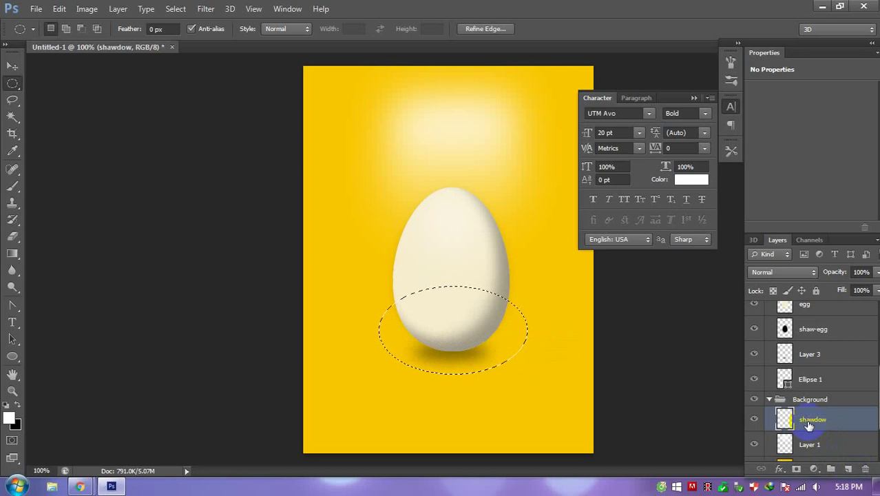
key(alt+BackSpace)
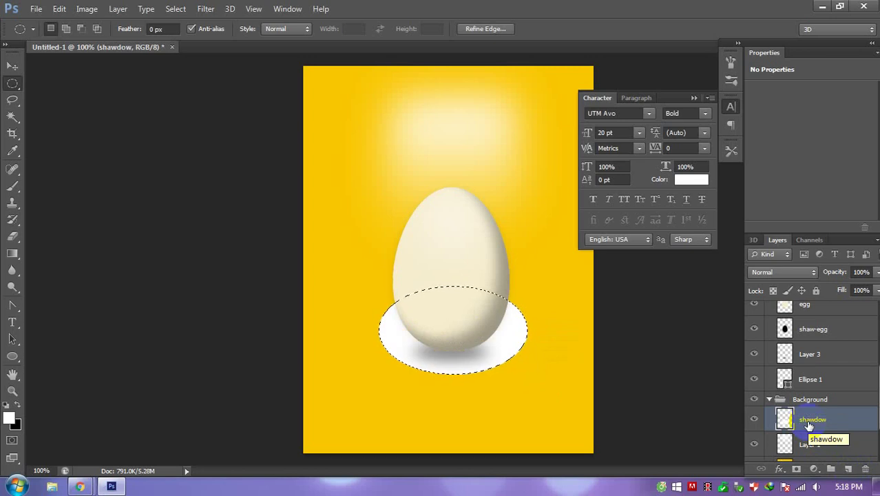
key(ctrl+d)
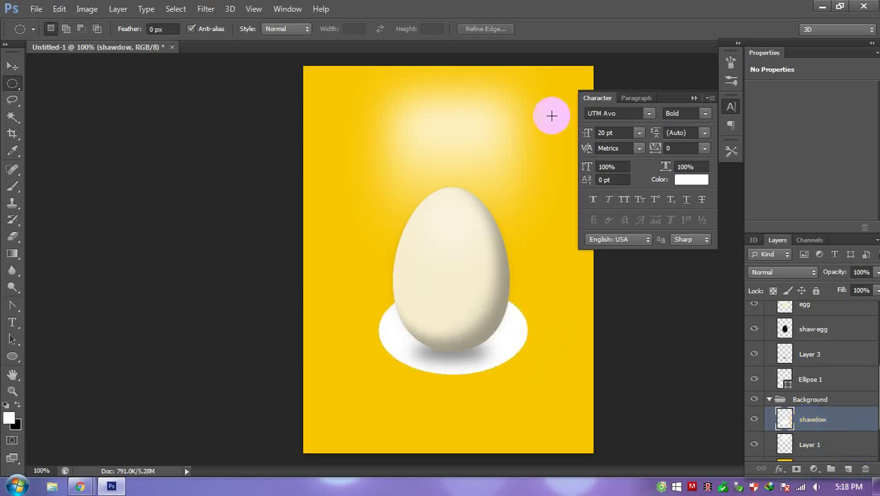
Step: Soften the white ellipse with a Gaussian Blur
click(205, 9)
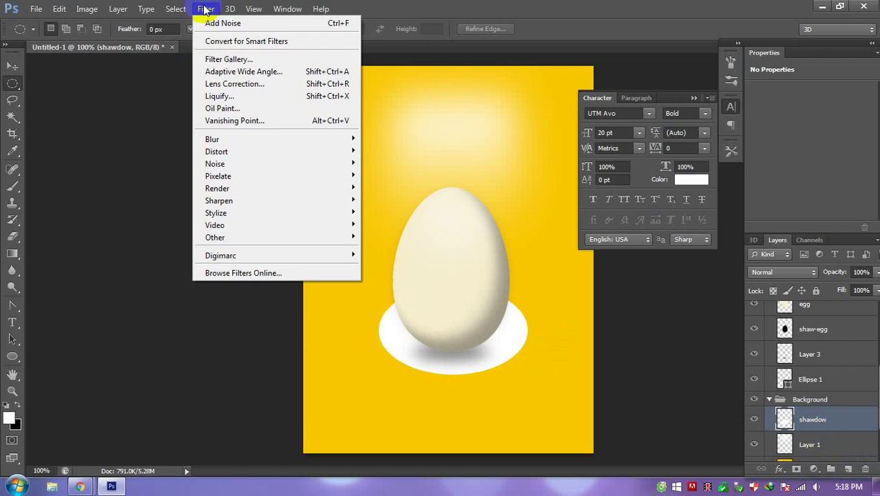
click(241, 138)
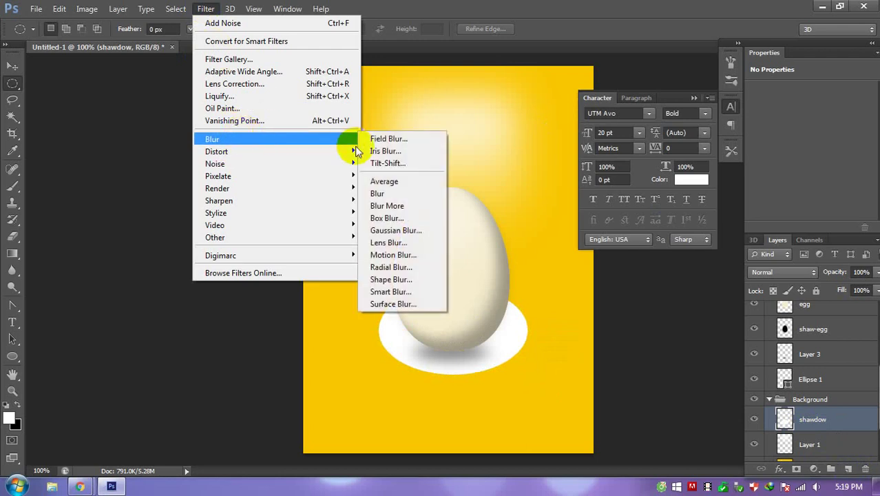
click(389, 231)
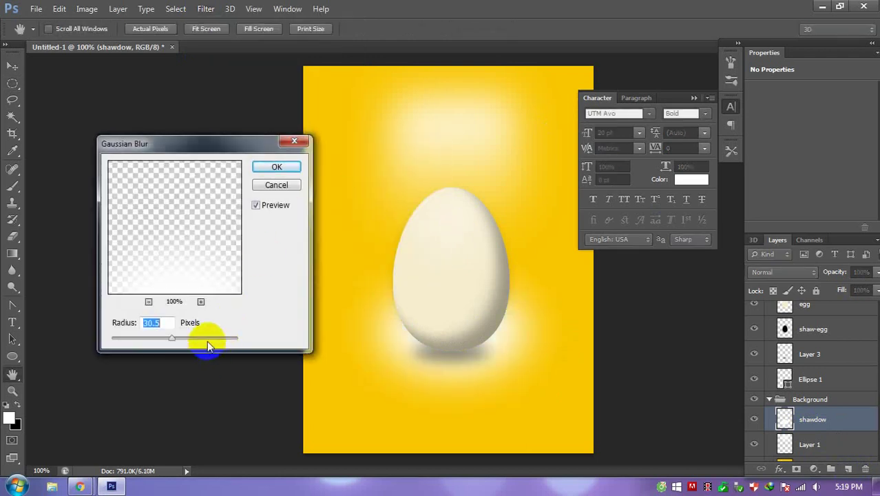
mouse_move(176, 337)
mouse_down()
mouse_move(186, 339)
mouse_move(169, 345)
mouse_up()
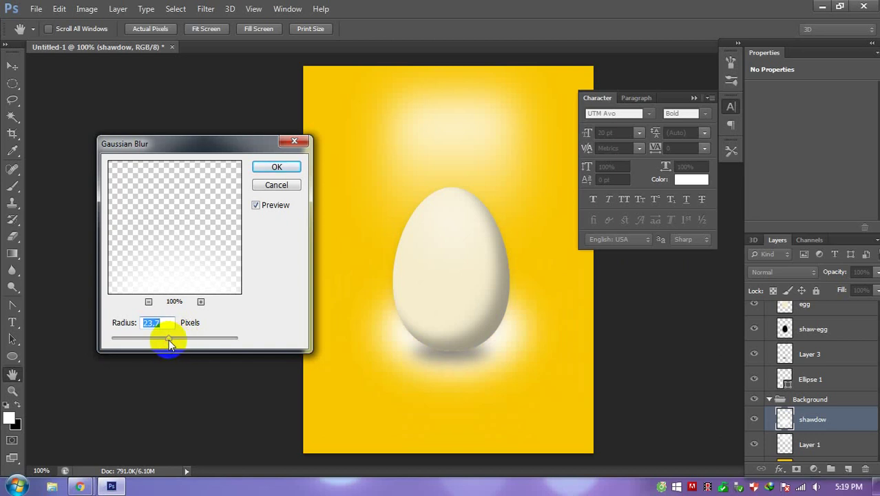
key(Return)
Step: Stretch the blurred glow upward behind the egg
key(m)
key(ctrl+t)
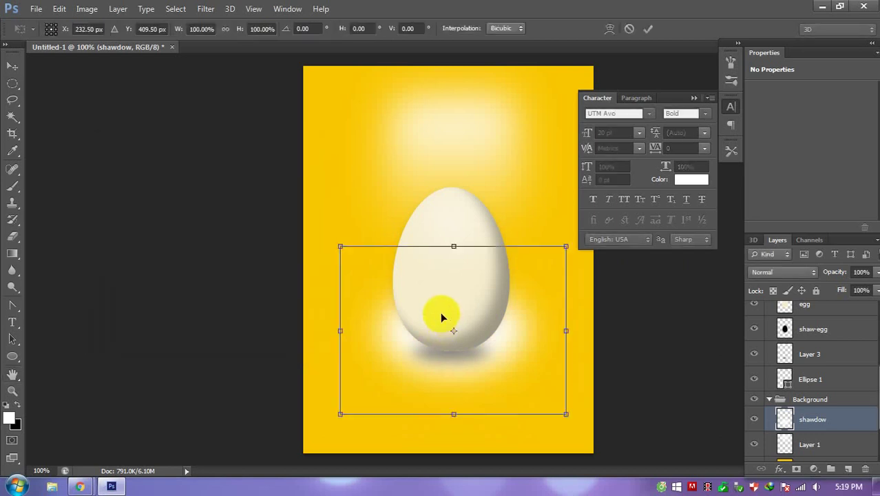
drag(454, 247, 454, 188)
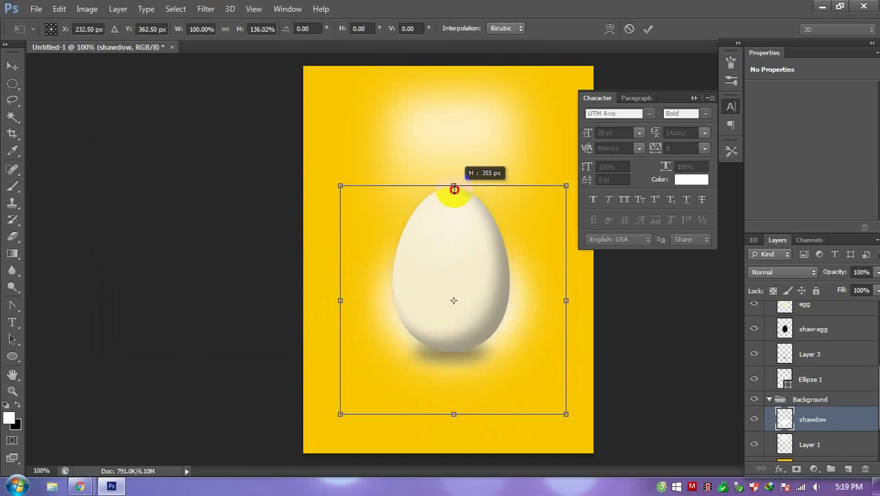
key(Return)
Step: Nudge the glow up, stretch its top higher, and lower its opacity to 67%
key(m)
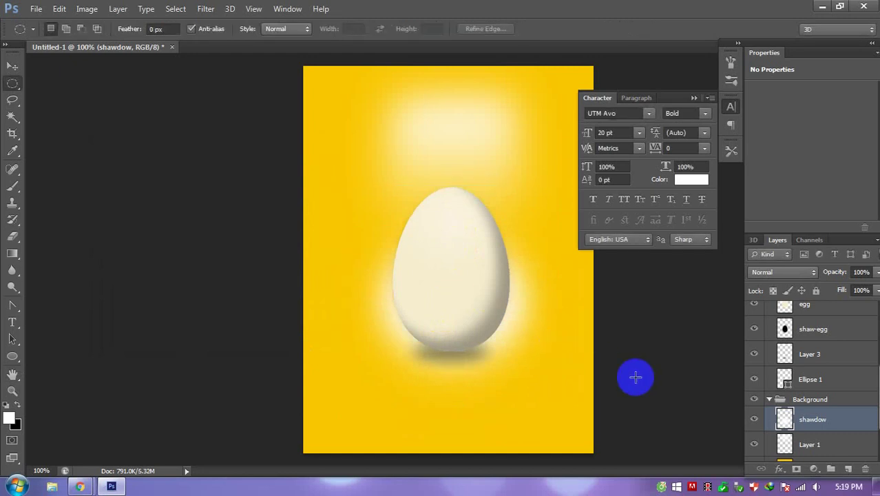
key(v)
key(Up)
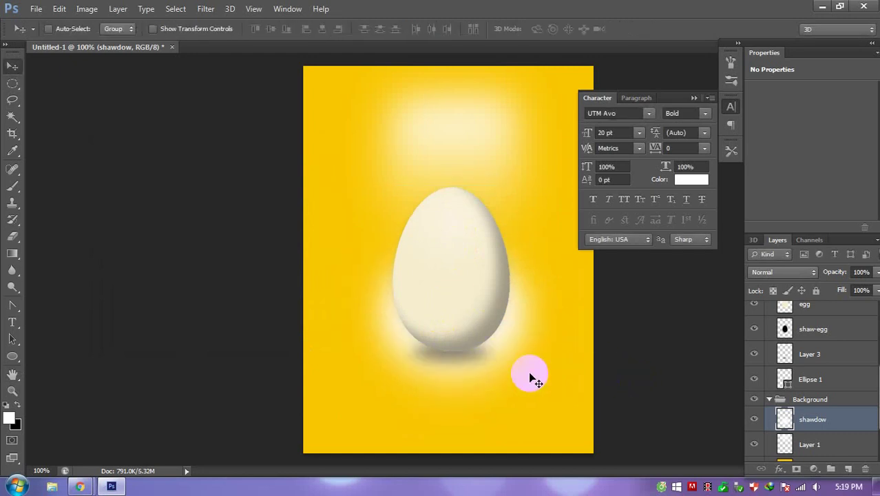
key(Up)
key(ctrl+t)
drag(453, 203, 453, 193)
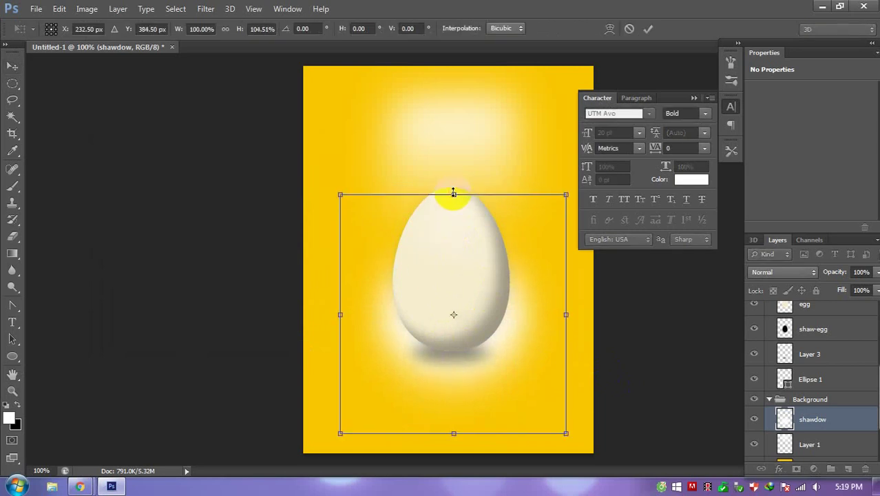
key(Return)
drag(877, 276, 850, 289)
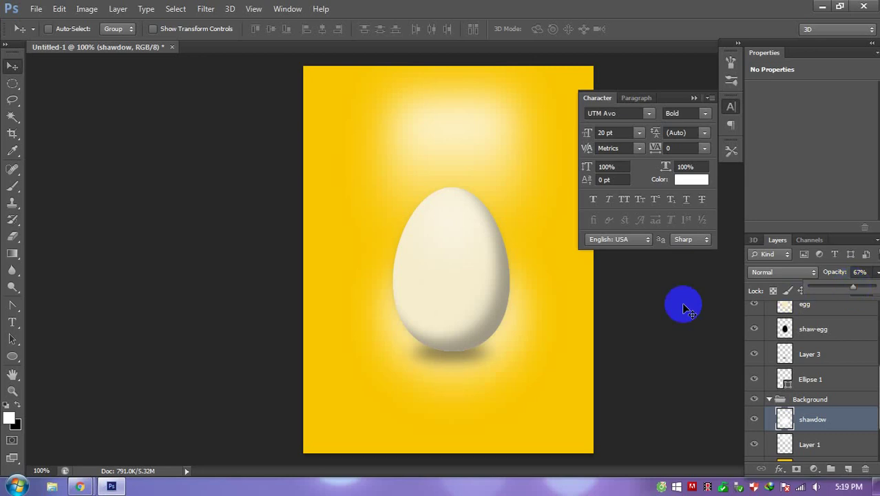
Step: Create a new group named txt above the egg group
click(811, 310)
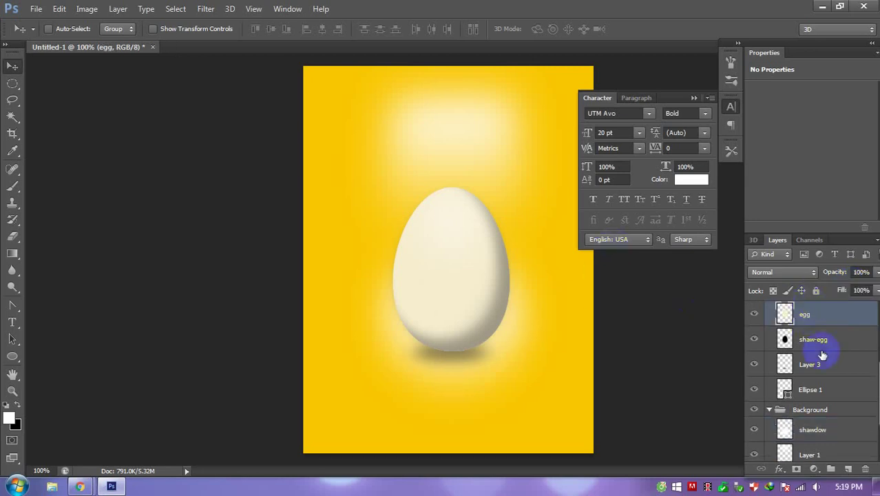
scroll(820, 348, up, 1)
click(801, 309)
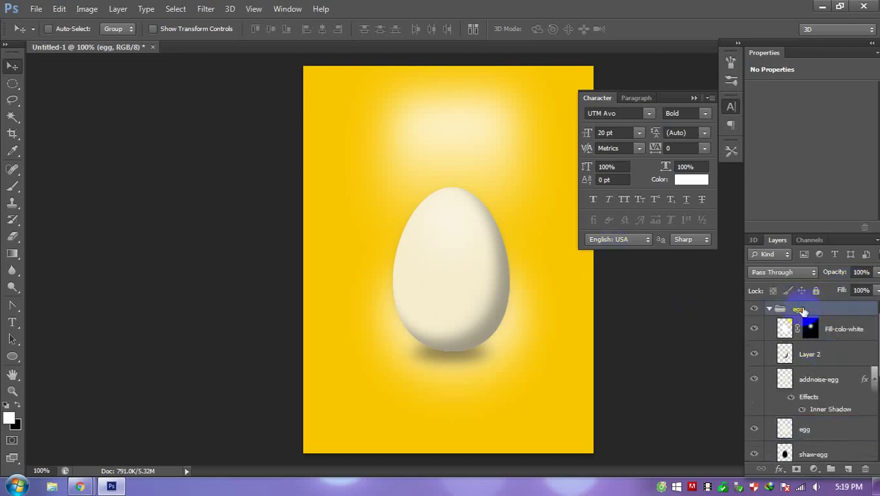
click(847, 471)
click(832, 469)
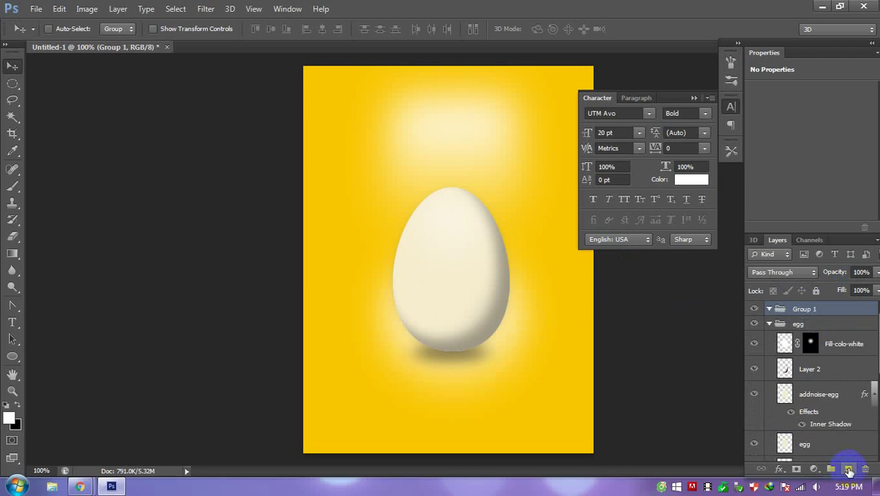
double_click(806, 310)
text(bg)
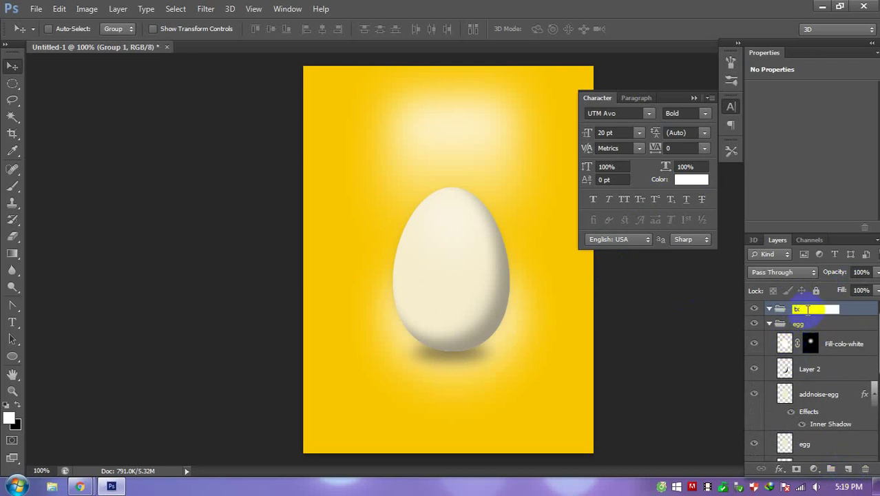
text(t)
key(Return)
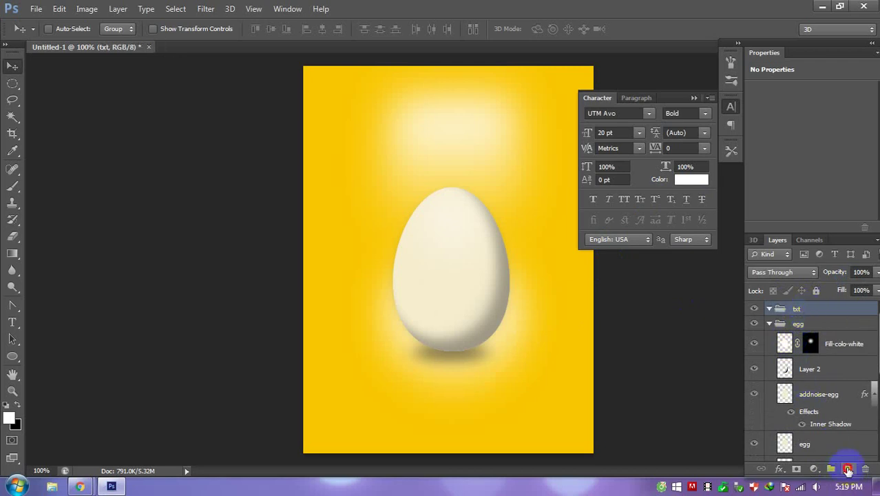
Step: Add Layer 4 inside txt and start a text line near the poster's top-left
click(848, 469)
key(t)
click(370, 102)
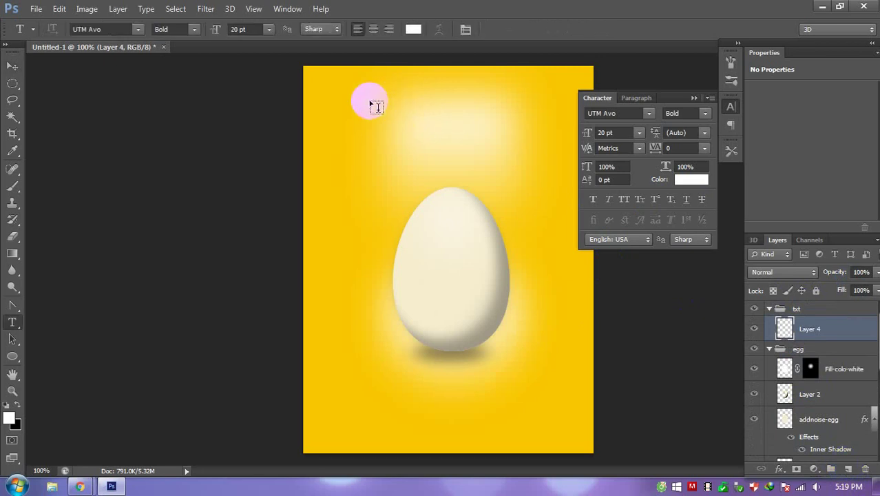
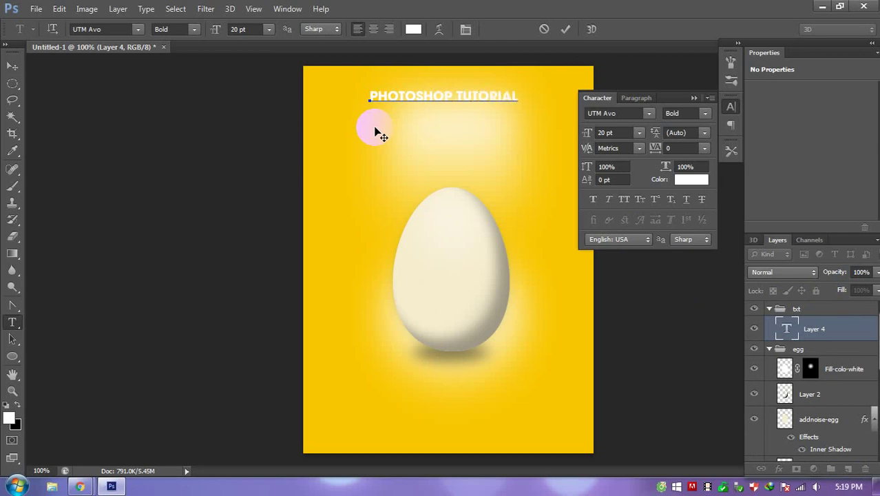
Step: Commit the PHOTOSHOP TUTORIAL title, move it toward the top-left, and duplicate it
click(806, 330)
key(v)
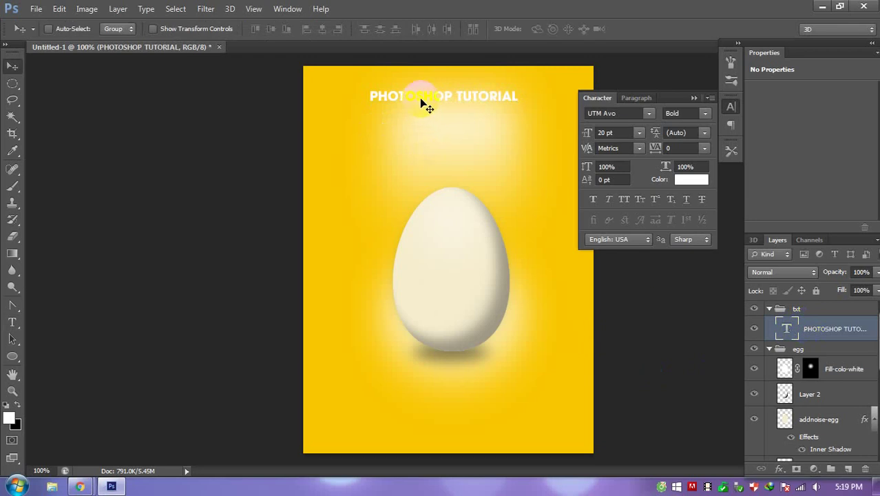
mouse_move(437, 96)
mouse_down()
mouse_move(387, 85)
mouse_move(396, 110)
mouse_up()
key(ctrl+j)
Step: Replace the duplicate line's text, starting it with 'HOW TO'
double_click(397, 114)
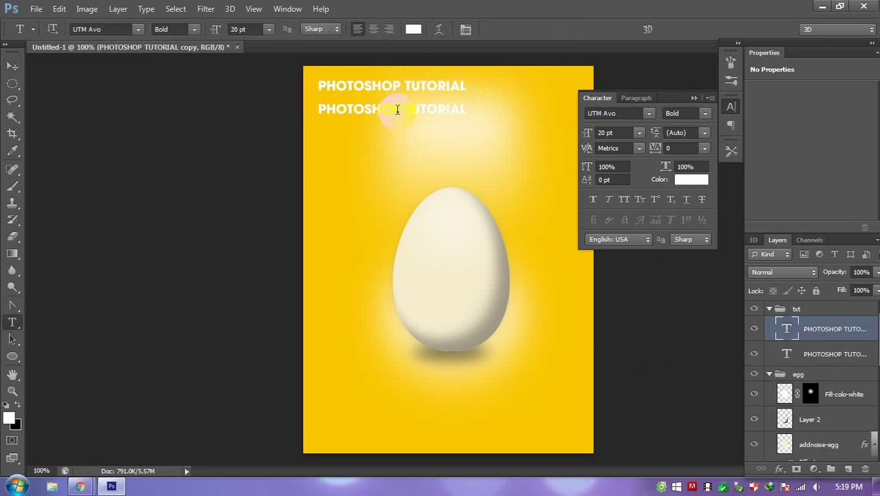
text(howw)
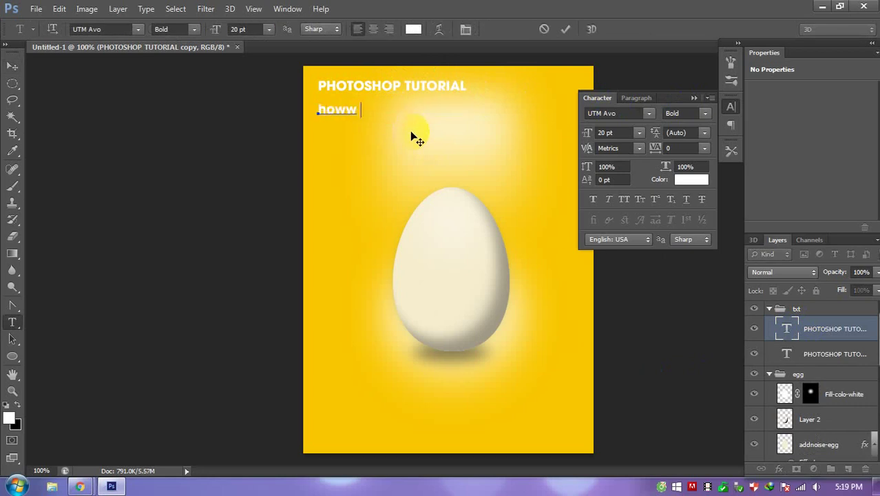
key(ctrl+a)
key(BackSpace)
text(HO)
text(WW)
key(BackSpace)
text(TO C)
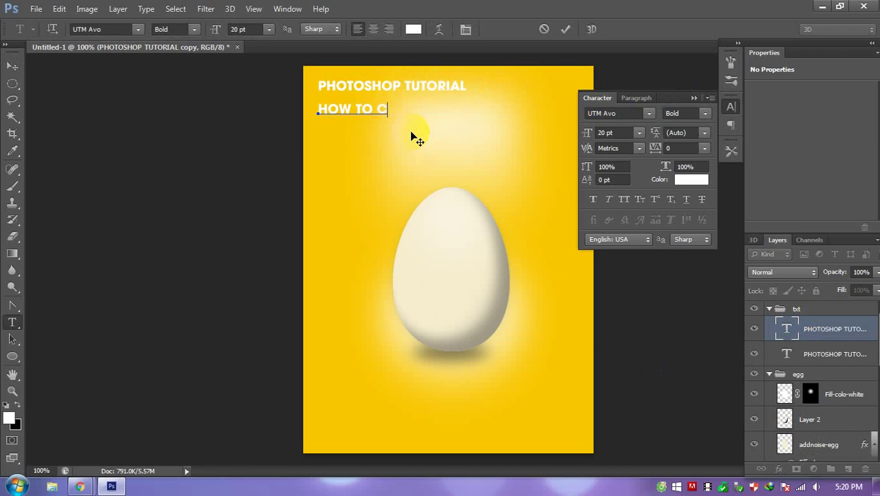
key(BackSpace)
Step: Finish the subtitle as 'HOW TO CREAT A EGG USING PHOTOSHOP' and select it all
text(C)
text(REAT )
text(A AD)
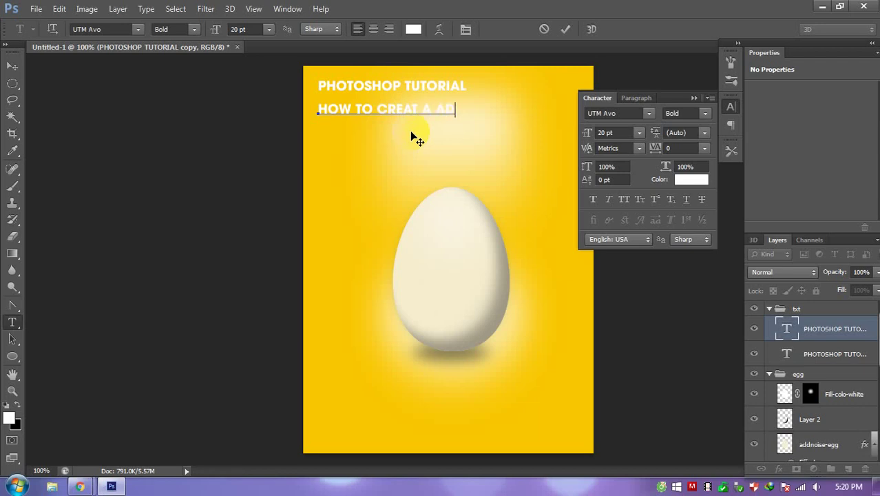
key(BackSpace)
key(BackSpace)
text(EG)
text(G IN)
key(BackSpace)
key(BackSpace)
text(USIGN)
key(BackSpace)
key(BackSpace)
key(BackSpace)
text(ING PHOTOO)
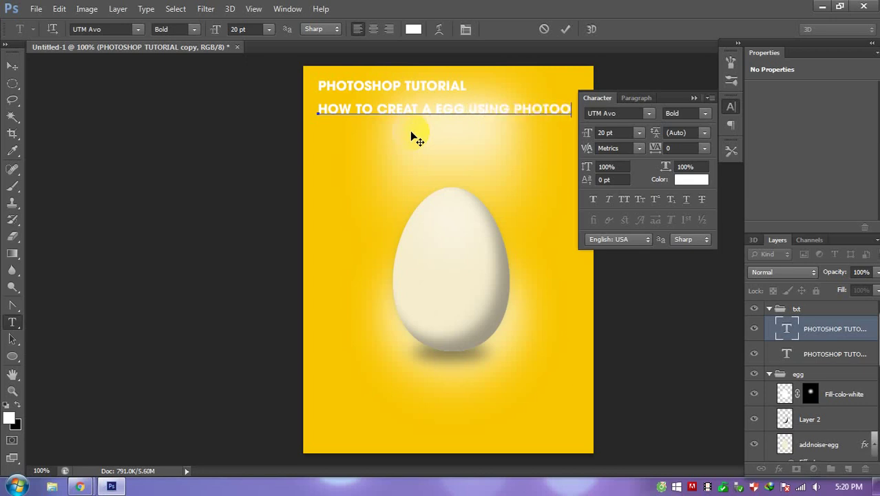
key(BackSpace)
text(SH)
key(ctrl+a)
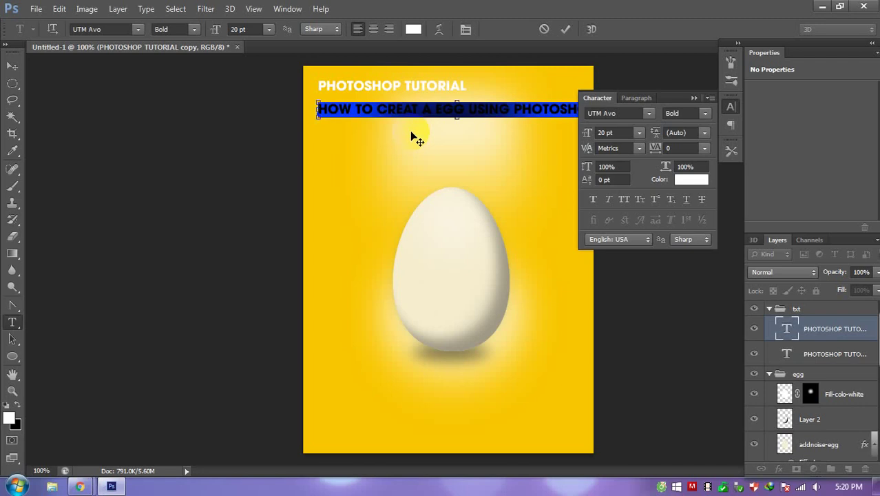
Step: Set the subtitle text colour to grey 60605f
click(697, 183)
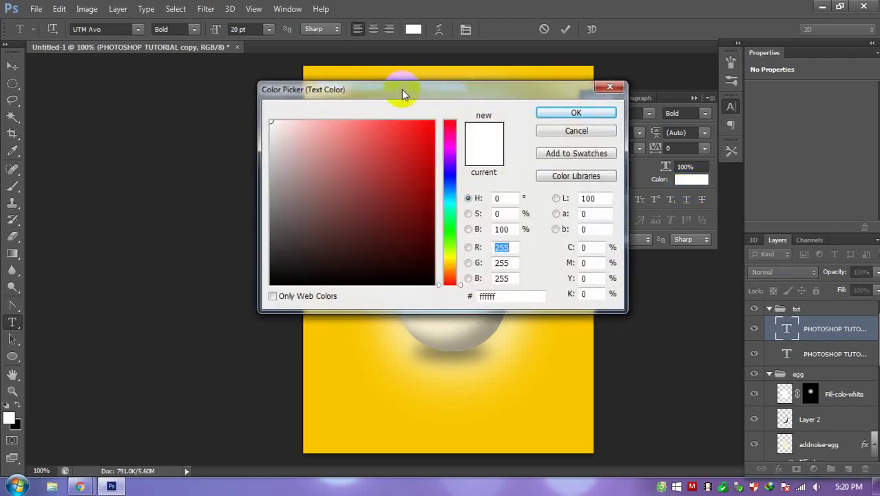
drag(403, 93, 384, 179)
click(347, 149)
click(254, 311)
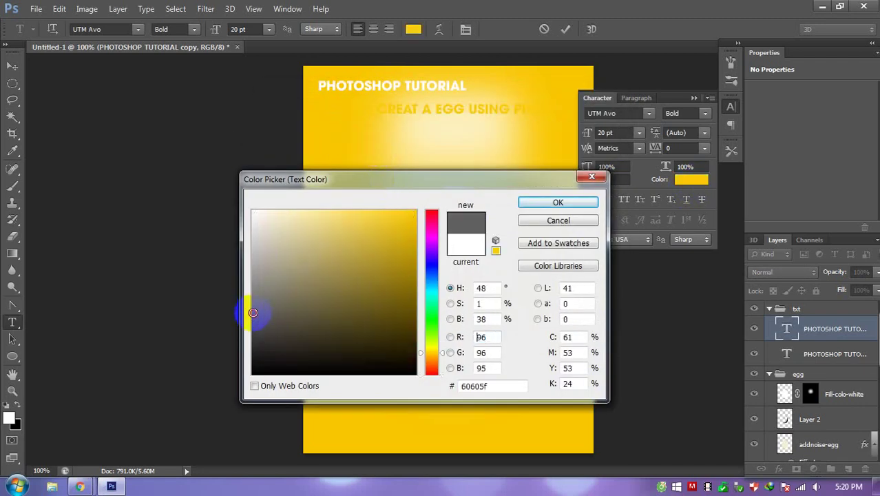
click(558, 203)
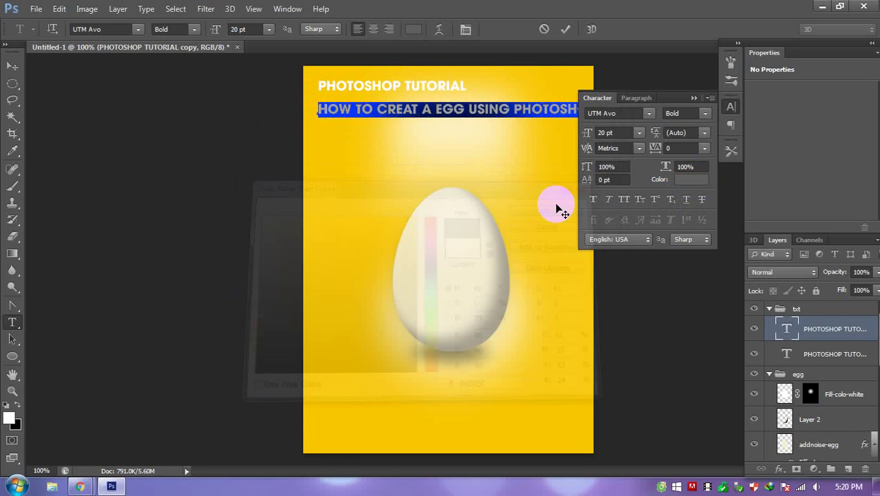
Step: Set the subtitle font size to 18 pt and commit the text
click(612, 132)
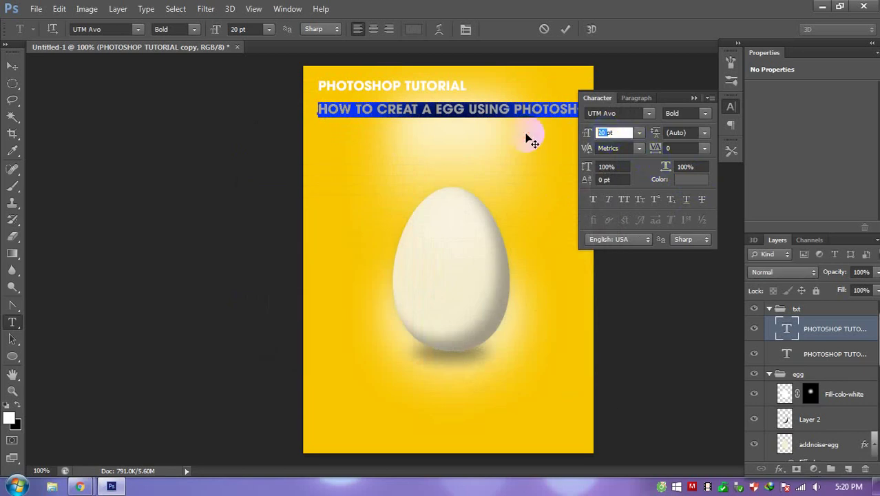
text(18)
key(Return)
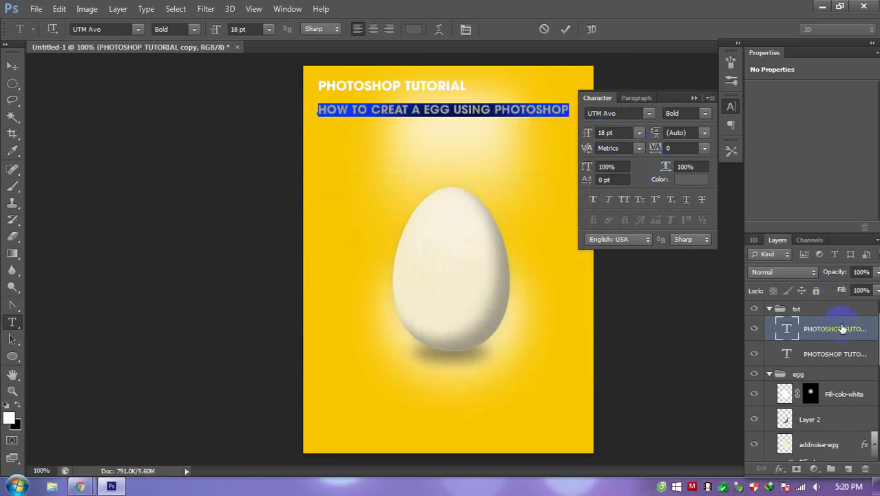
click(840, 329)
Step: Nudge the subtitle up under the title and close the Character panel group
key(v)
key(Up)
key(Up)
key(Up)
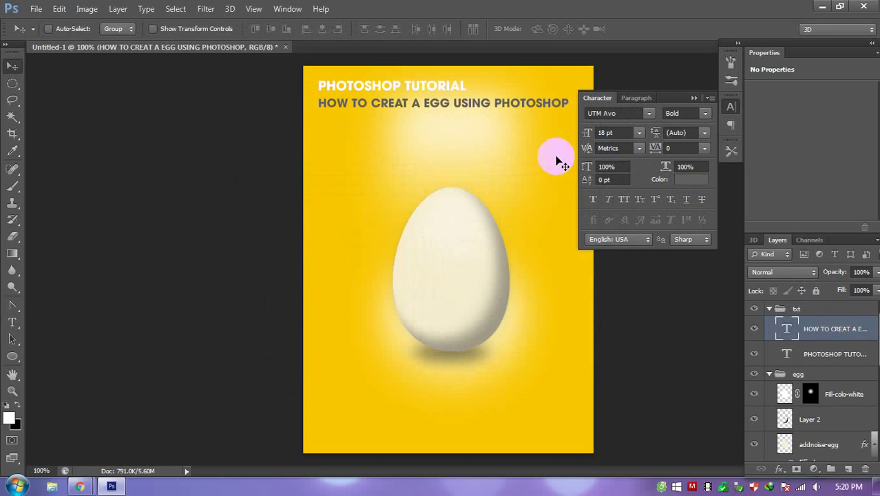
key(Up)
key(Up)
key(Up)
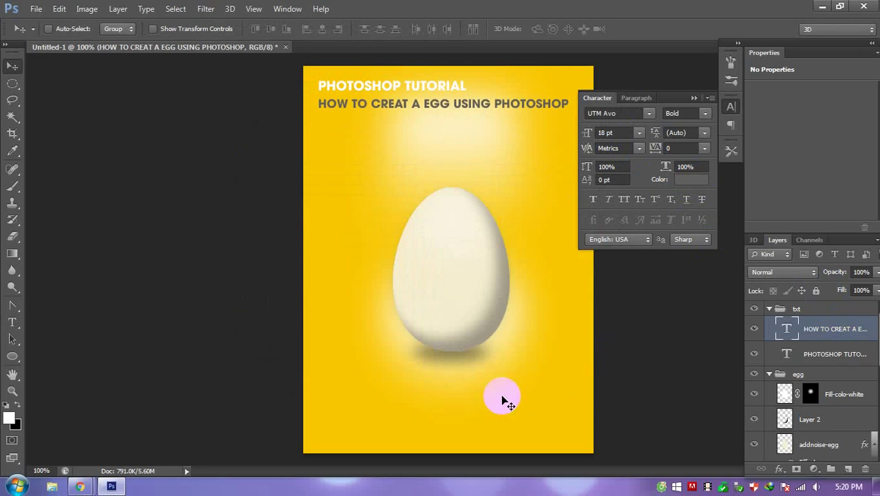
click(710, 97)
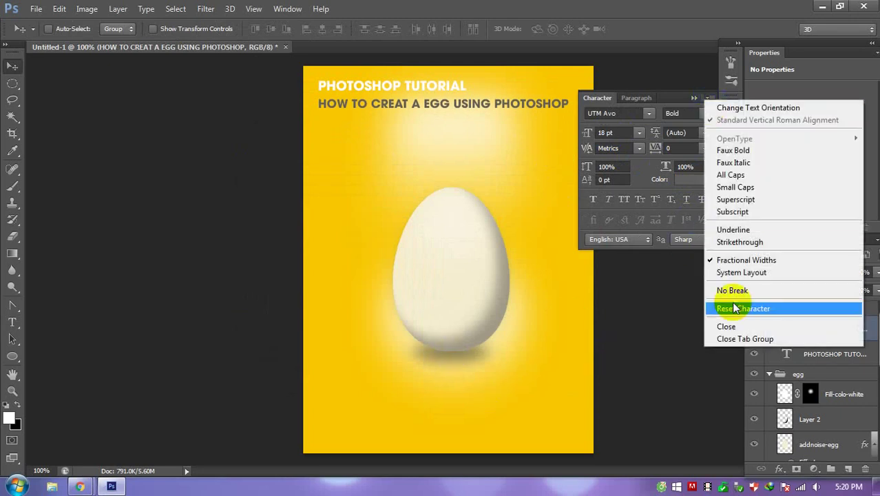
click(737, 338)
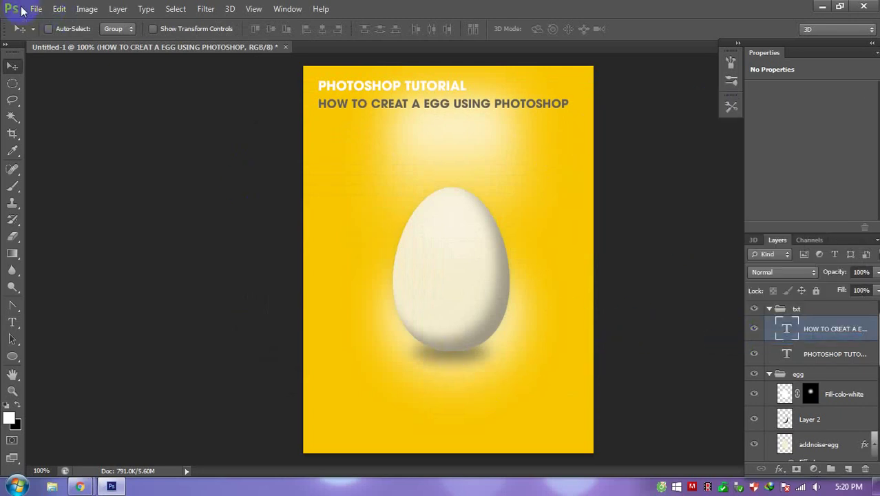
click(34, 9)
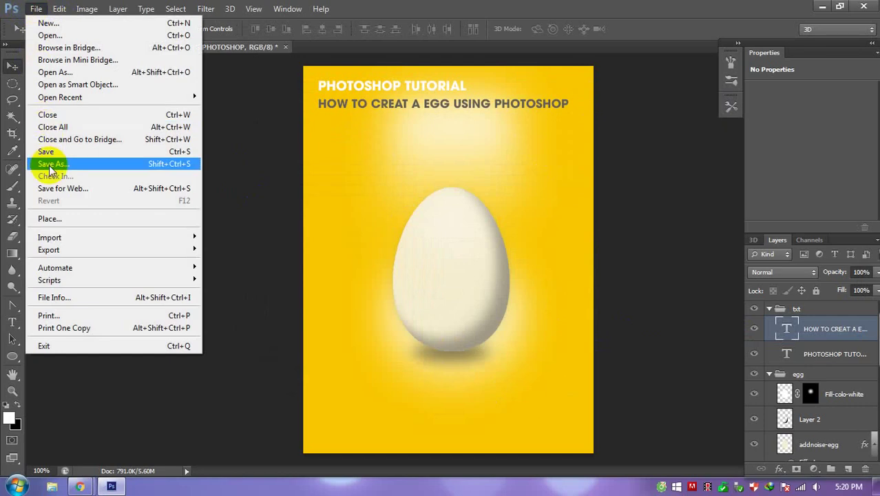
Step: In Save As, browse to the video-khanhnv folder on Soft (G:)
click(49, 165)
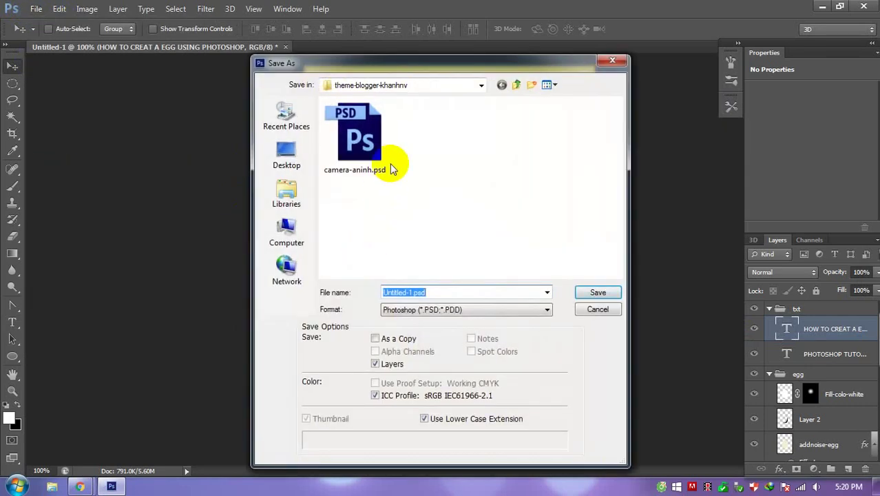
click(287, 231)
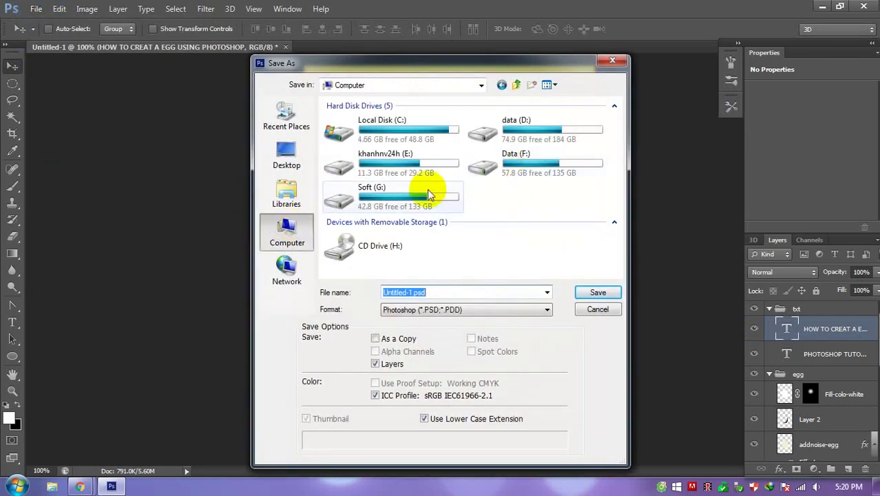
double_click(422, 200)
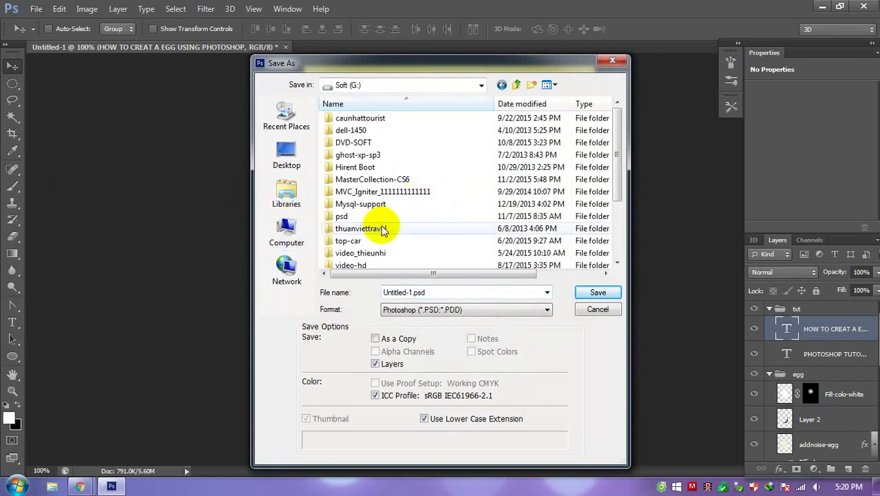
click(372, 254)
scroll(368, 207, down, 3)
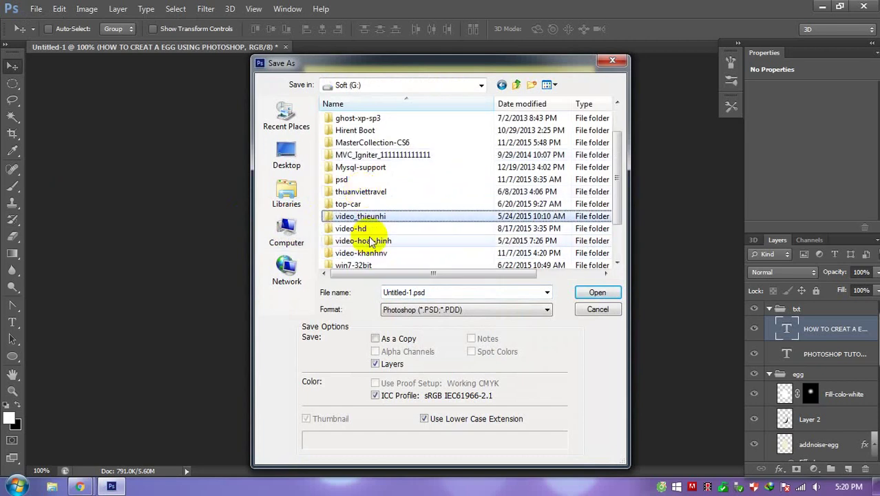
double_click(365, 249)
Step: Create a new folder named 07112015 and open it
click(531, 84)
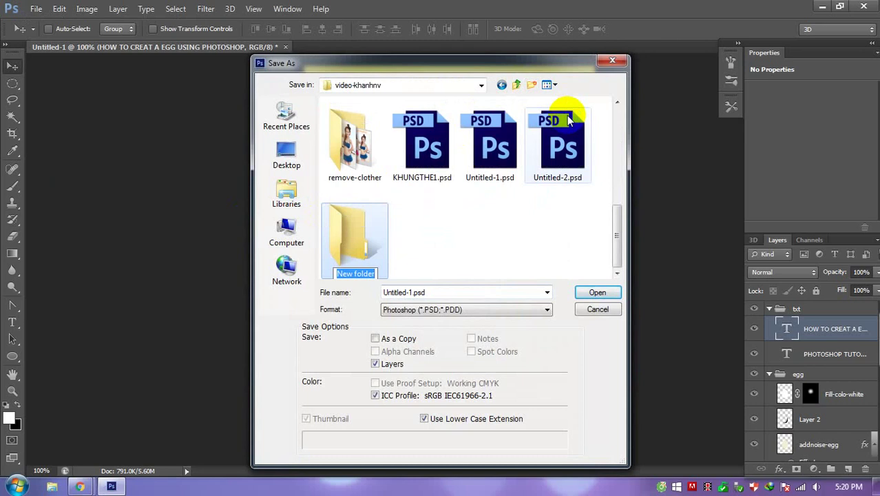
click(843, 487)
click(843, 487)
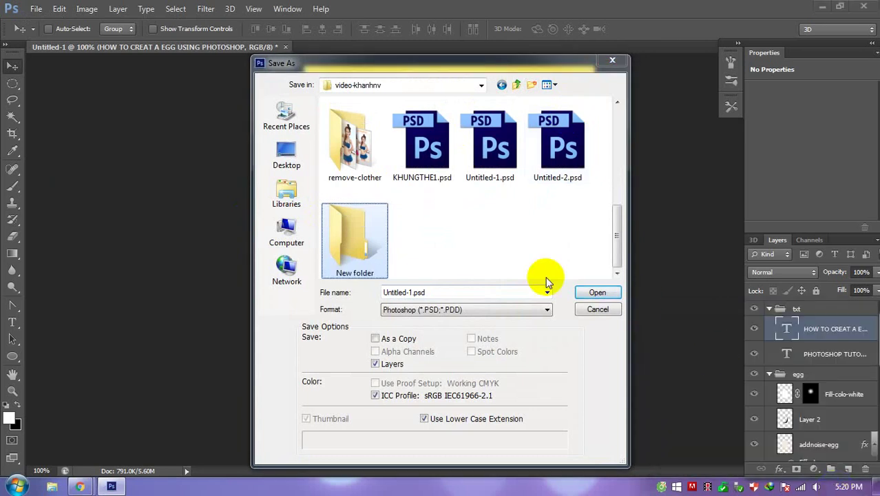
click(345, 241)
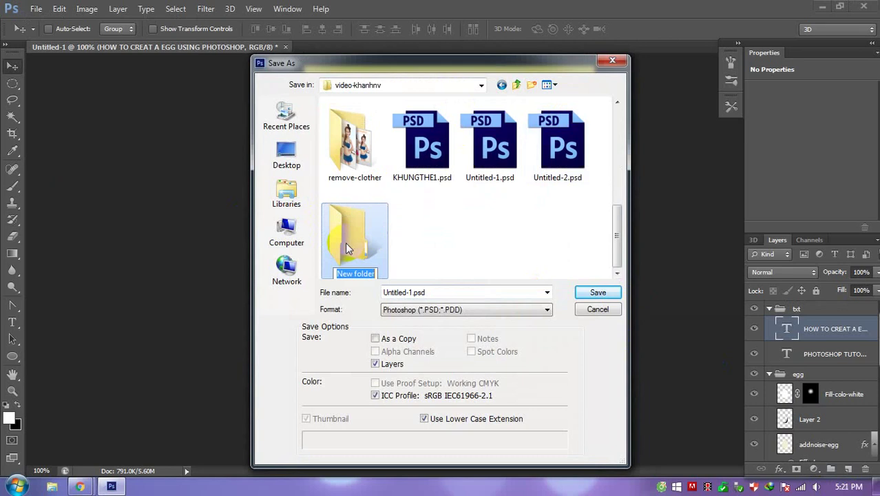
text(07-)
key(BackSpace)
text(1120)
text(15)
key(Return)
double_click(345, 245)
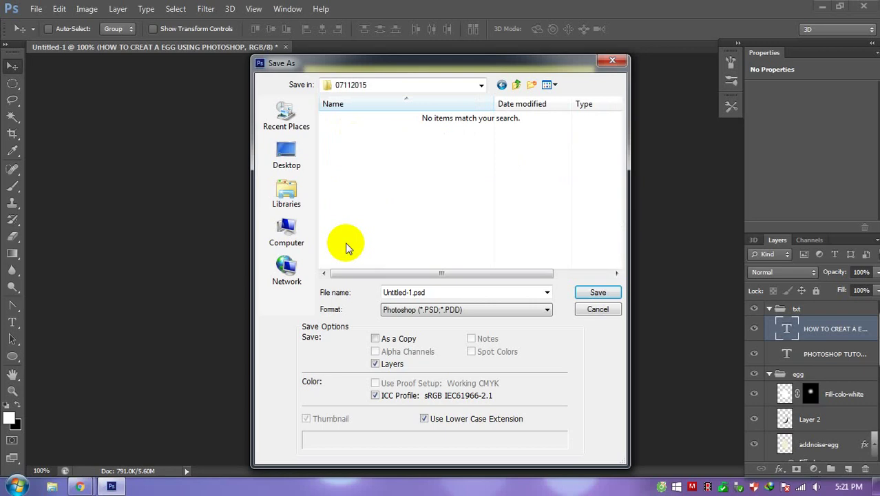
Step: Name the file draw-egg-photoshop.psd and save it
double_click(390, 292)
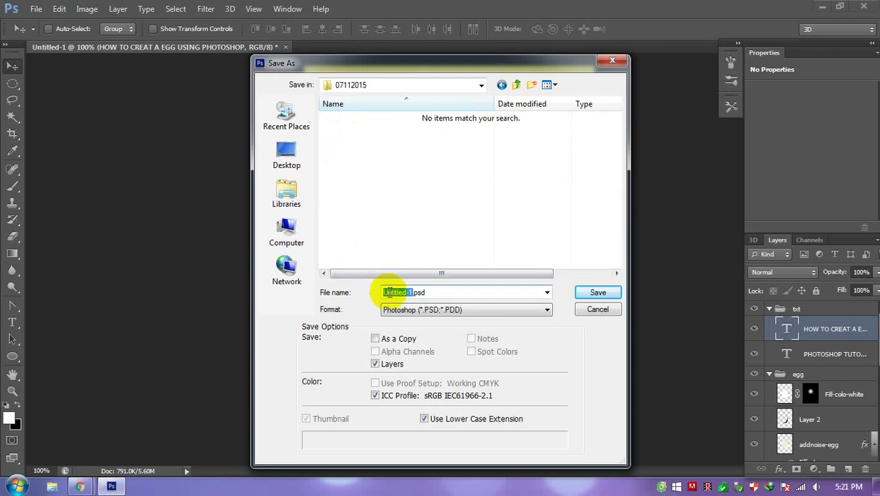
text(D)
text(E)
key(BackSpace)
key(BackSpace)
text(dr)
text(aw-)
text(egg)
text(-p)
text(hotoo)
key(BackSpace)
text(s)
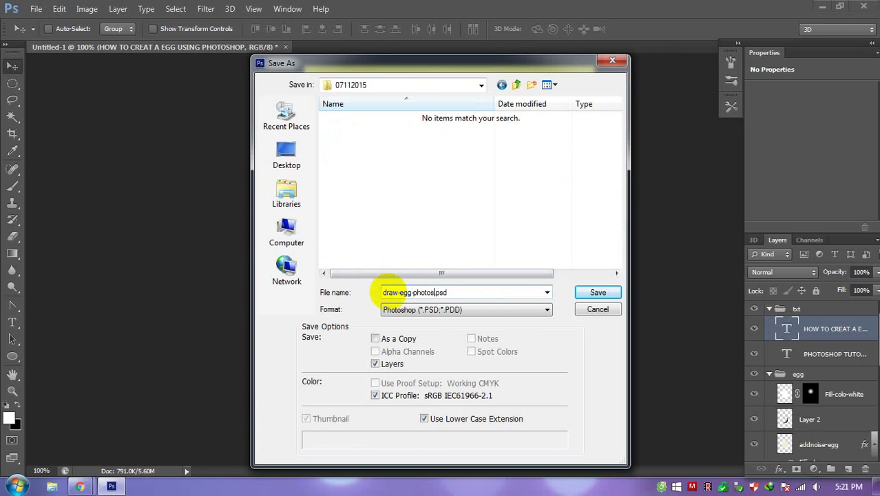
text(op)
key(Return)
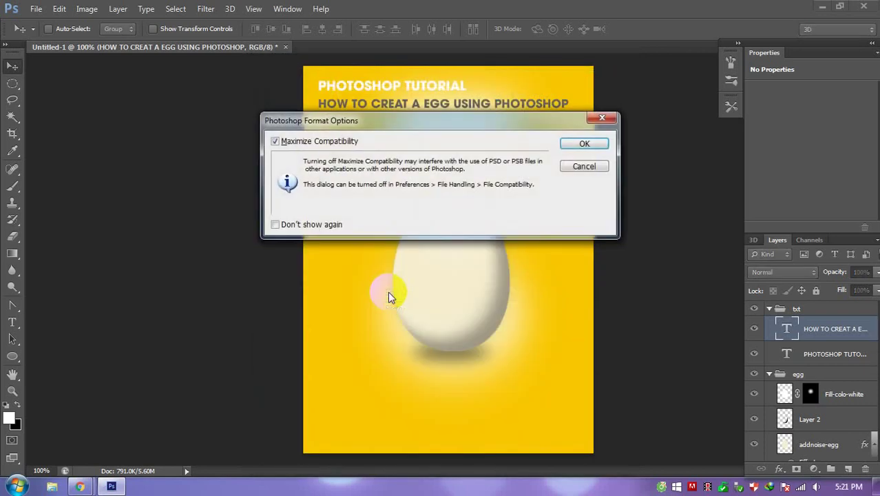
Step: Confirm the PSD format options, then start a Save As copy in JPEG format
click(583, 144)
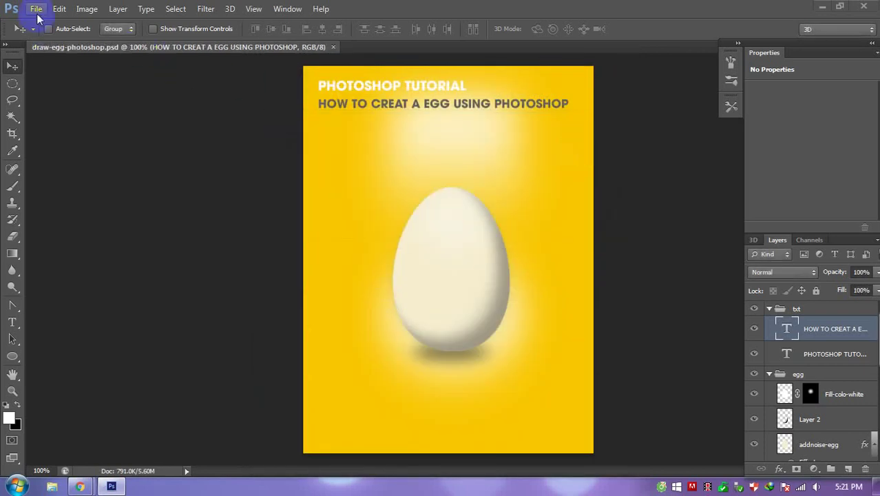
click(36, 9)
click(55, 164)
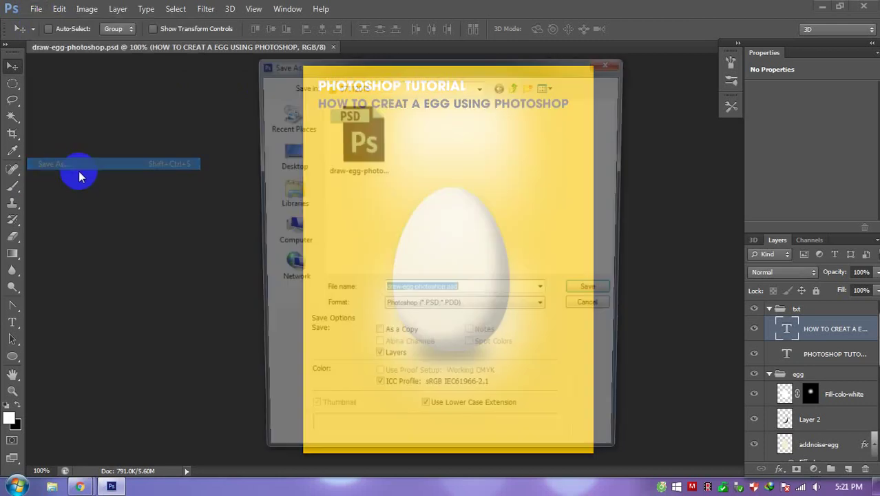
key(j)
Step: Name the copy howw-to-draw-egg-photoshop.jpg and save at maximum JPEG quality
double_click(465, 295)
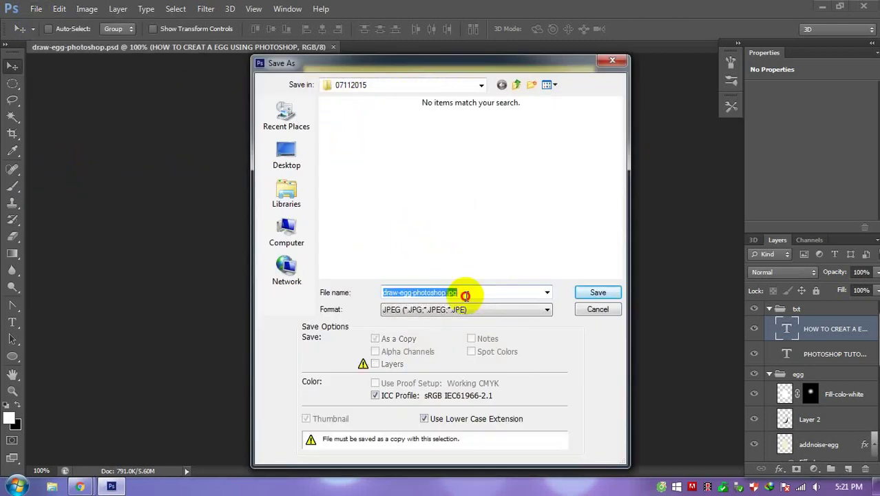
key(Home)
text(ho)
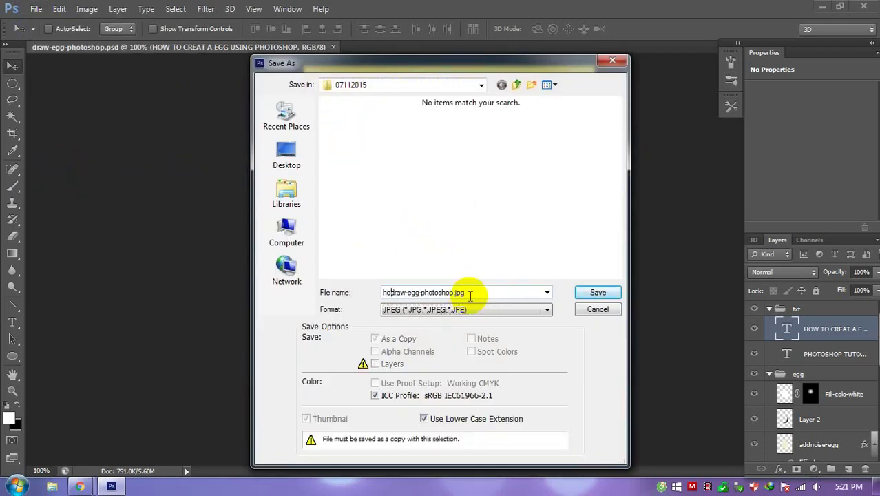
text(ww-to-)
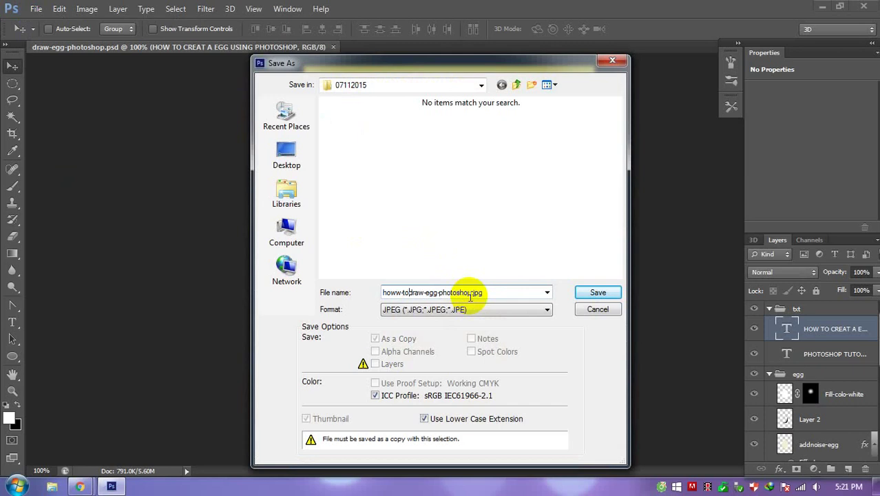
key(Return)
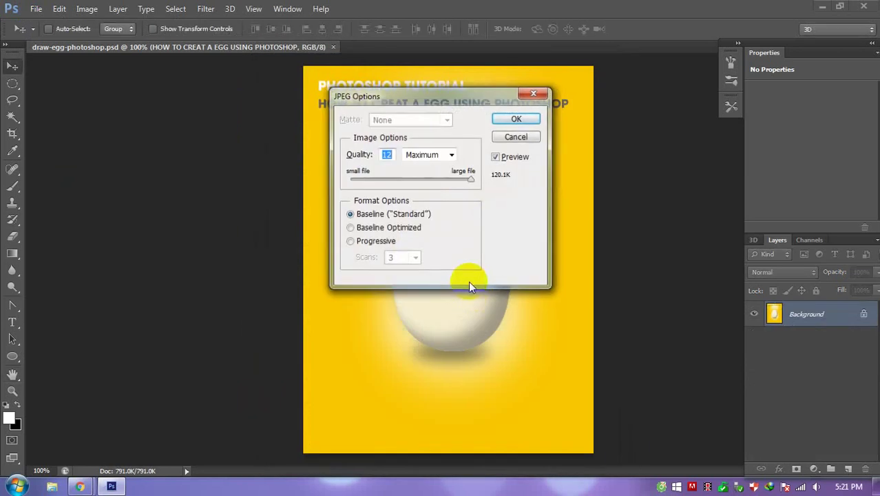
key(Return)
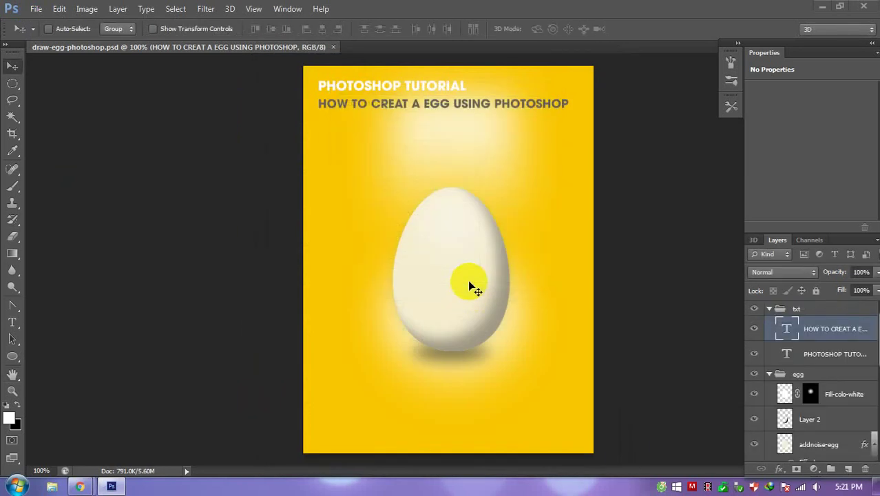
key(ctrl+minus)
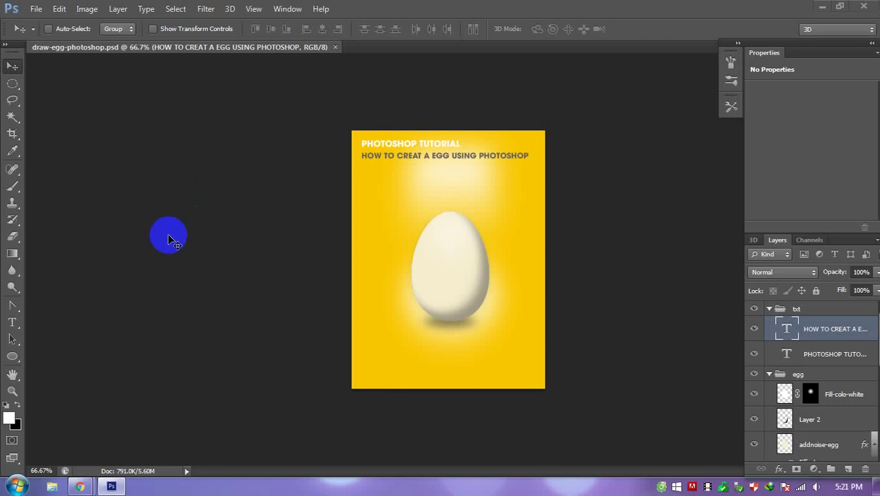
key(ctrl+plus)
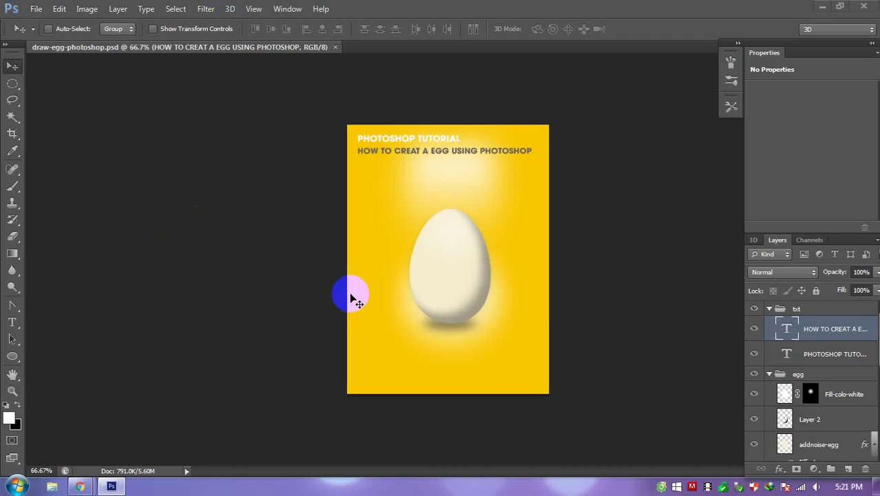
key(ctrl+plus)
key(ctrl+minus)
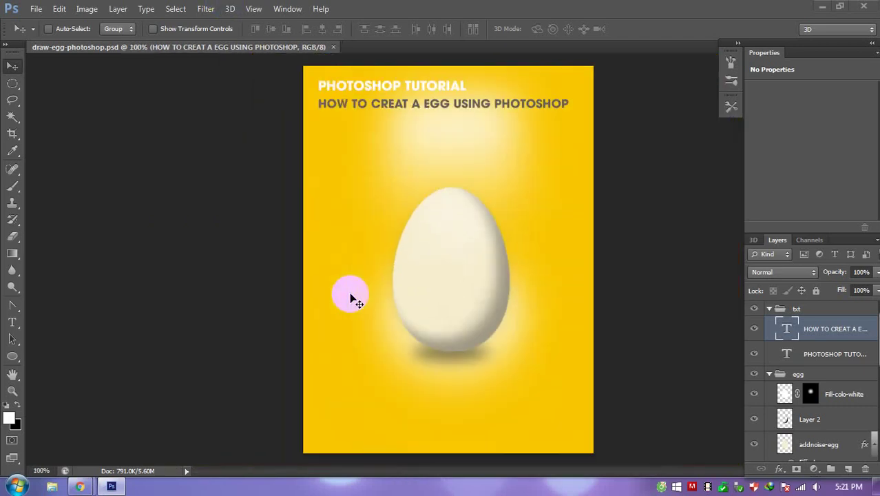